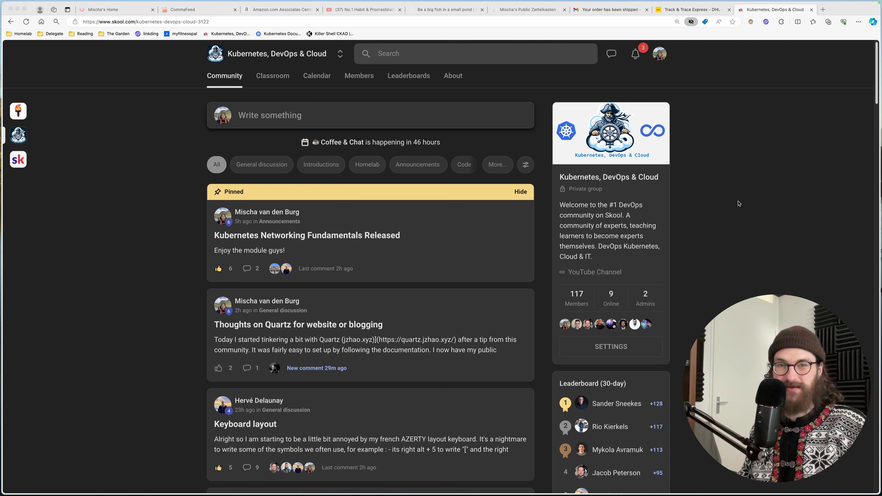
- Bring the browser forward and open the Kubernetes, DevOps & Cloud community's Classroom tab
{"action": "left_click", "coordinate": [277, 77]}
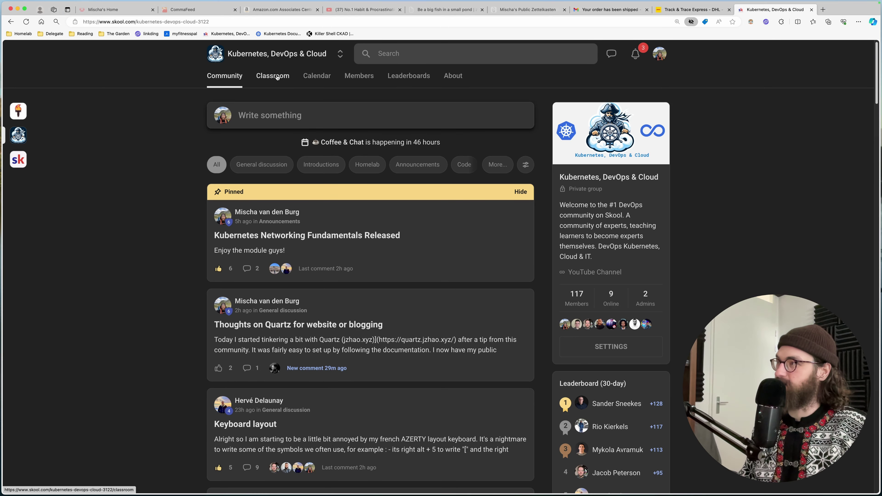
{"action": "left_click", "coordinate": [277, 77]}
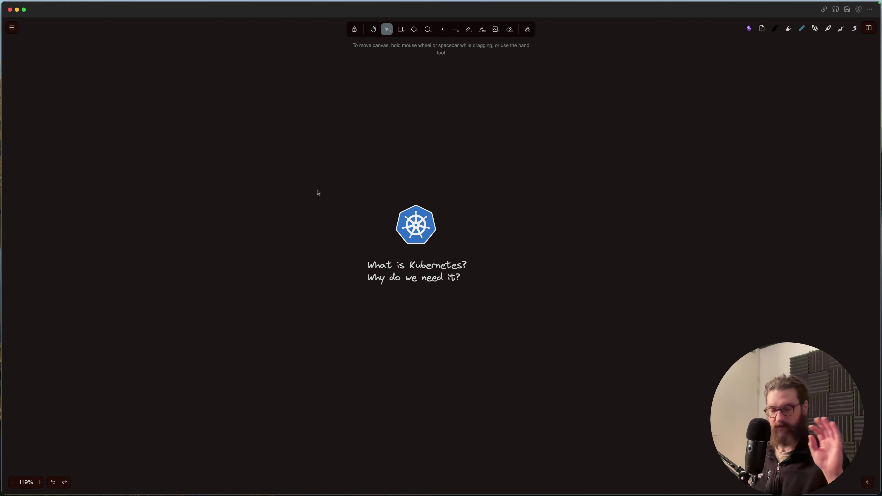
- Pan the canvas so the Kubernetes logo and questions sit in the upper-right corner
{"action": "scroll", "coordinate": [314, 194], "scroll_direction": "down", "scroll_amount": 2}
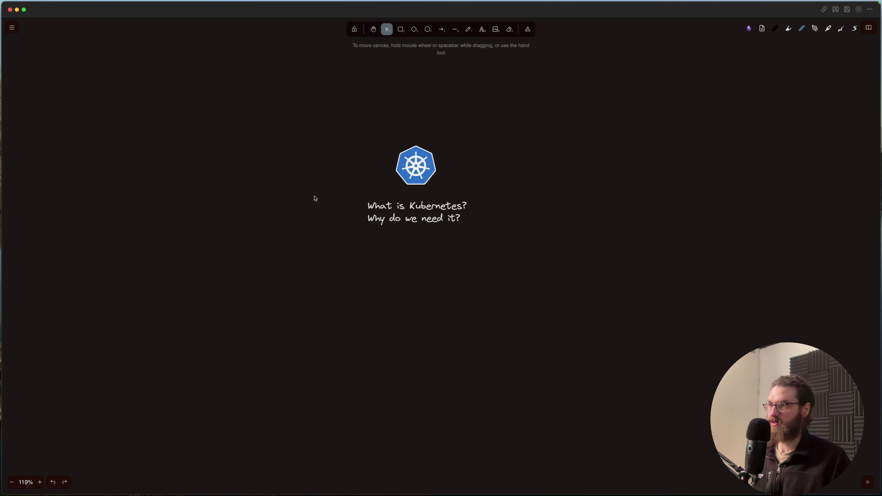
{"action": "scroll", "coordinate": [313, 197], "scroll_direction": "up", "scroll_amount": 3}
{"action": "scroll", "coordinate": [314, 197], "scroll_direction": "down", "scroll_amount": 3}
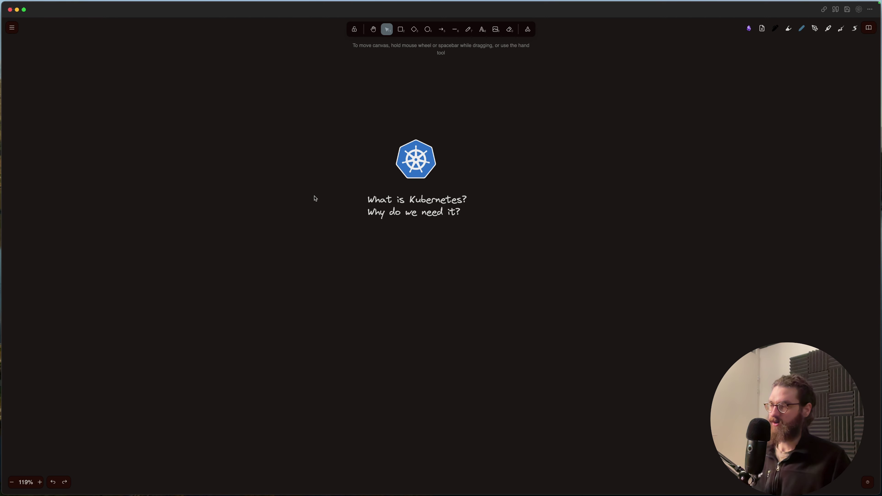
{"action": "scroll", "coordinate": [312, 199], "scroll_direction": "up", "scroll_amount": 2}
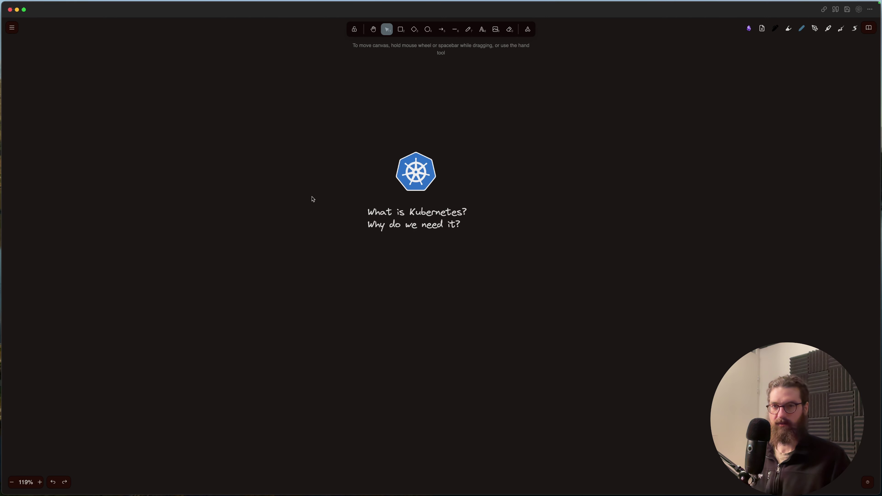
{"action": "scroll", "coordinate": [313, 200], "scroll_direction": "down", "scroll_amount": 2}
{"action": "scroll", "coordinate": [313, 199], "scroll_direction": "up", "scroll_amount": 2}
{"action": "scroll", "coordinate": [312, 199], "scroll_direction": "down", "scroll_amount": 1}
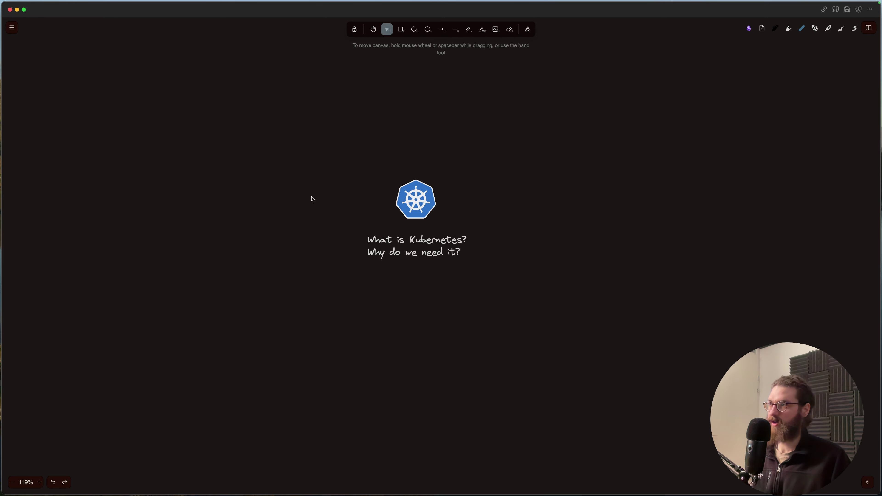
{"action": "scroll", "coordinate": [313, 199], "scroll_direction": "down", "scroll_amount": 2}
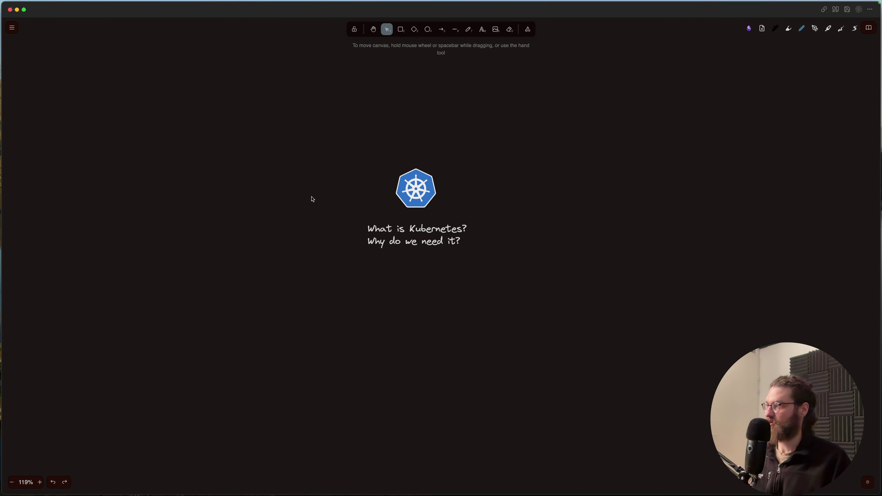
{"action": "scroll", "coordinate": [324, 271], "scroll_direction": "down", "scroll_amount": 15}
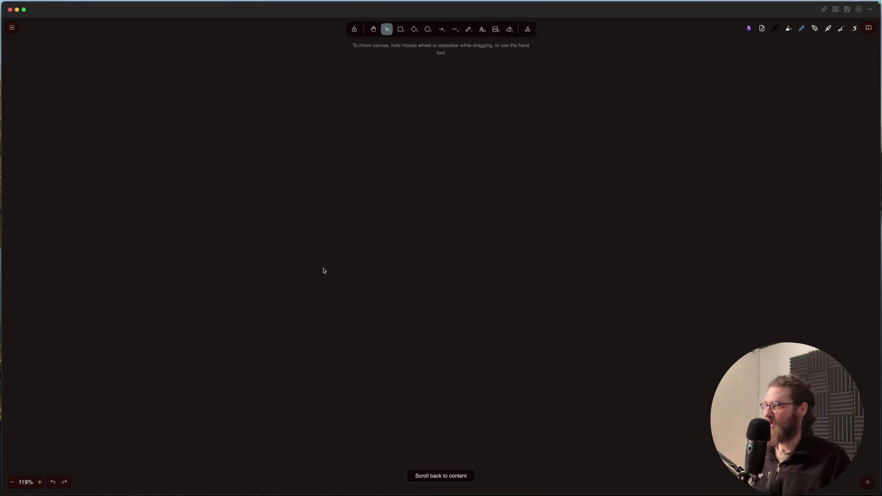
{"action": "scroll", "coordinate": [322, 265], "scroll_direction": "up", "scroll_amount": 8}
{"action": "scroll", "coordinate": [323, 265], "scroll_direction": "down", "scroll_amount": 8}
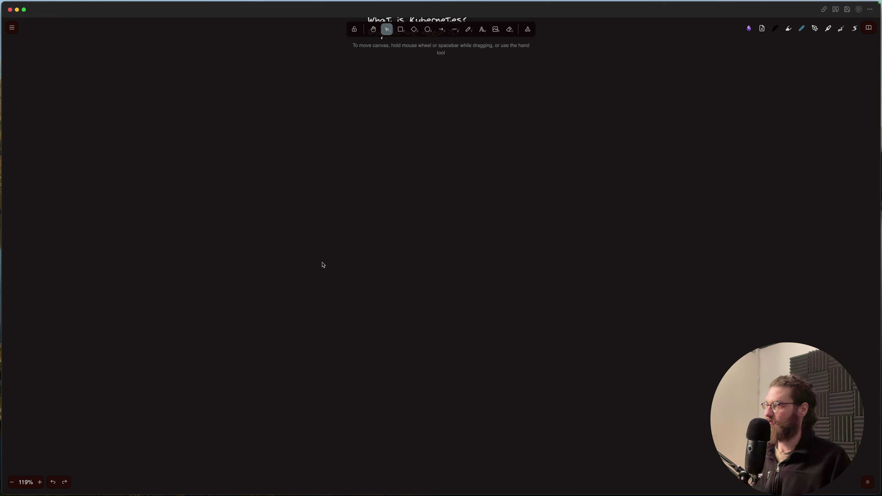
{"action": "scroll", "coordinate": [322, 265], "scroll_direction": "up", "scroll_amount": 5}
{"action": "scroll", "coordinate": [323, 264], "scroll_direction": "left", "scroll_amount": 10}
{"action": "scroll", "coordinate": [323, 265], "scroll_direction": "right", "scroll_amount": 4}
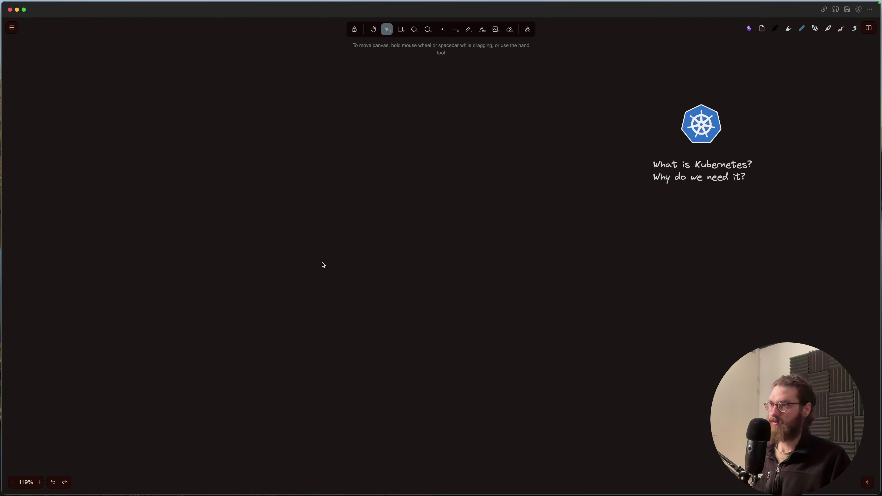
{"action": "scroll", "coordinate": [323, 264], "scroll_direction": "left", "scroll_amount": 5}
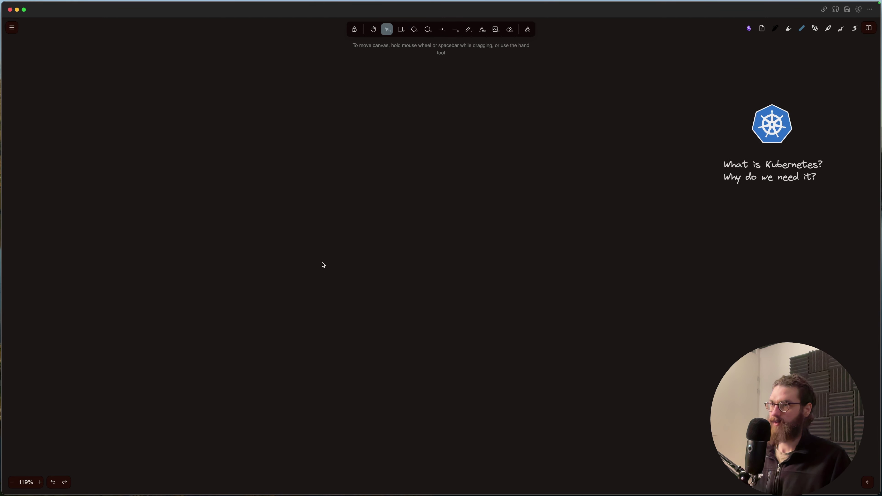
{"action": "scroll", "coordinate": [323, 265], "scroll_direction": "left", "scroll_amount": 3}
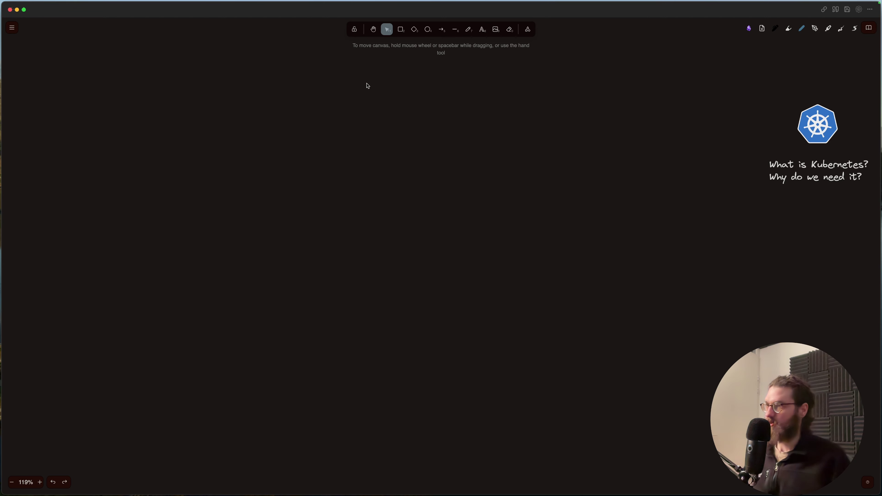
- Draw an orange-outlined rounded rectangle on the left and label it 'VM'
{"action": "left_click", "coordinate": [405, 33]}
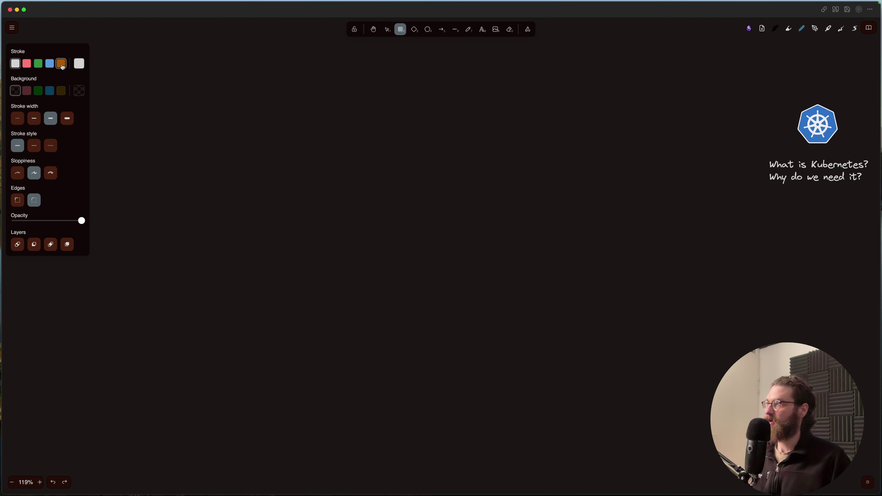
{"action": "left_click", "coordinate": [61, 63]}
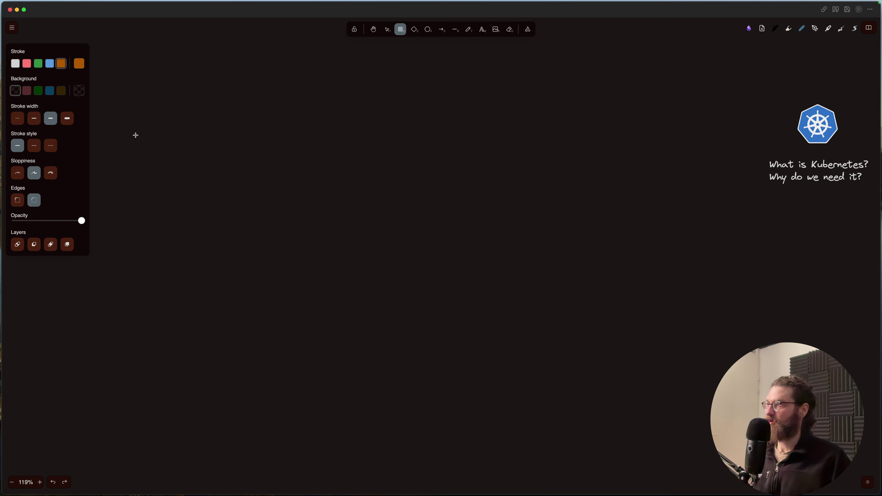
{"action": "left_click_drag", "start_coordinate": [128, 198], "coordinate": [210, 298]}
{"action": "left_click_drag", "start_coordinate": [230, 206], "coordinate": [255, 239]}
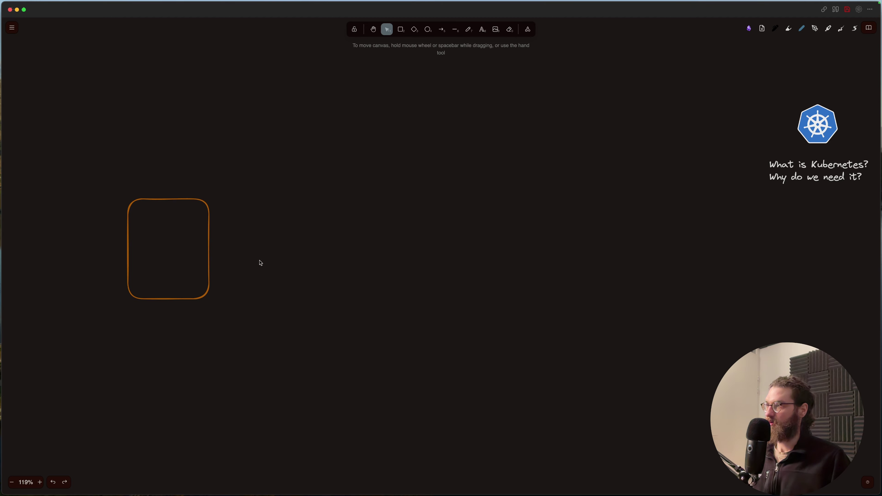
{"action": "left_click", "coordinate": [205, 235]}
{"action": "left_click", "coordinate": [175, 241]}
{"action": "double_click", "coordinate": [175, 240]}
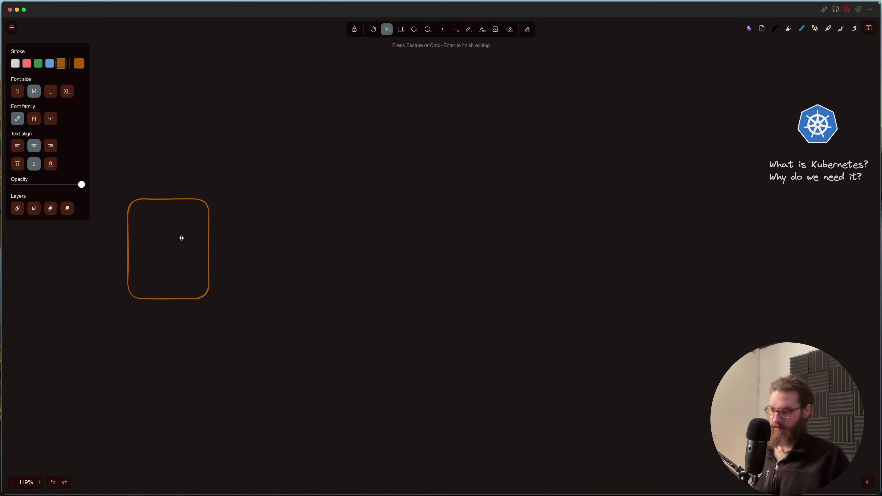
{"action": "type", "text": "VM"}
{"action": "left_click", "coordinate": [284, 235]}
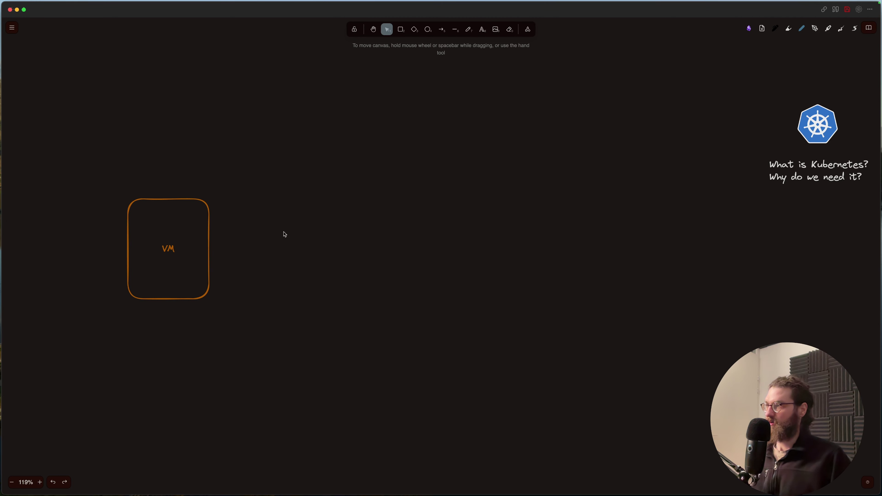
- Copy the VM box and paste three copies, arranging all four in a row
{"action": "left_click", "coordinate": [210, 235]}
{"action": "key", "text": "super+c"}
{"action": "left_click", "coordinate": [268, 241]}
{"action": "key", "text": "super+v"}
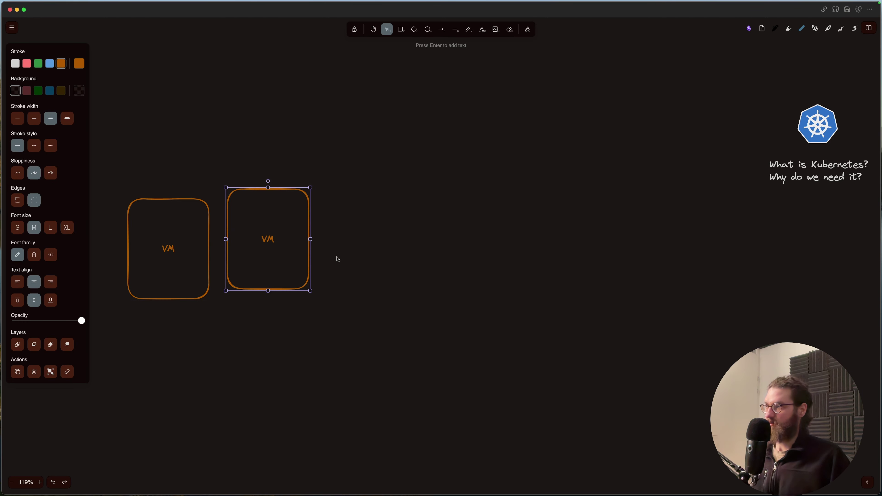
{"action": "left_click", "coordinate": [337, 258]}
{"action": "key", "text": "super+v"}
{"action": "left_click_drag", "start_coordinate": [279, 239], "coordinate": [480, 255]}
{"action": "key", "text": "super+v"}
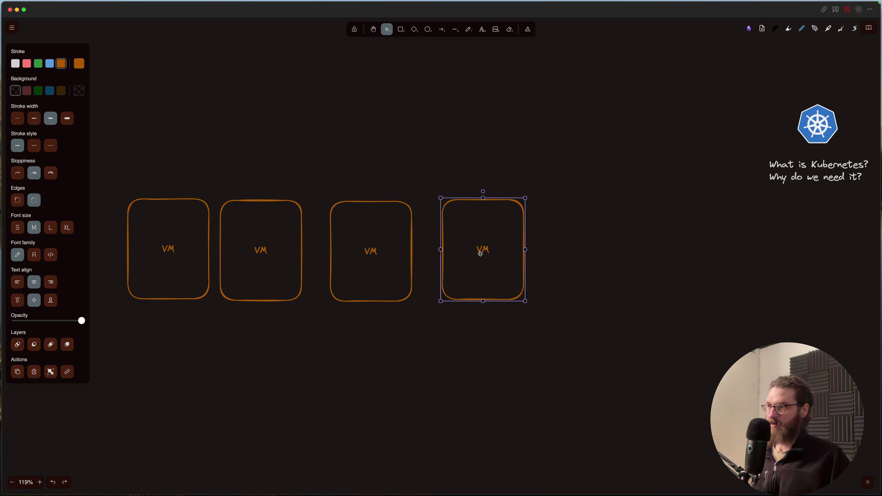
{"action": "left_click", "coordinate": [540, 305]}
- Zoom out and nudge the second, third and fourth VM boxes into an even line
{"action": "scroll", "coordinate": [541, 304], "scroll_direction": "left", "scroll_amount": 3}
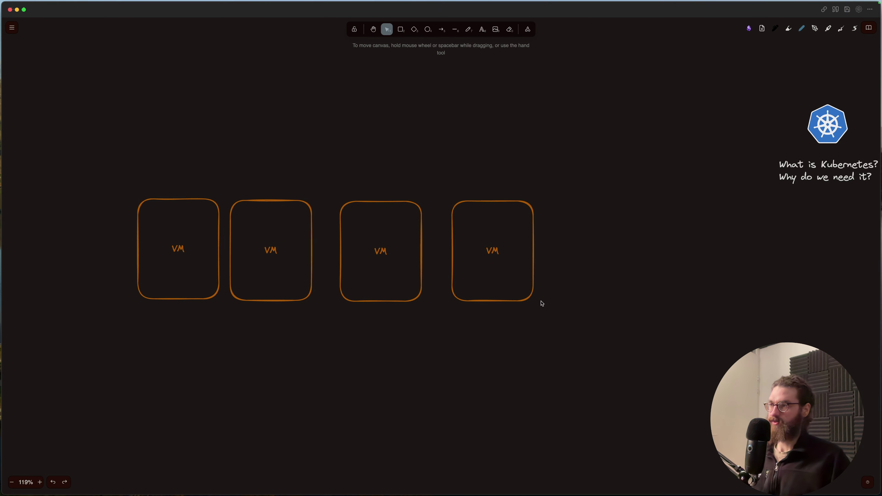
{"action": "left_click_drag", "start_coordinate": [329, 236], "coordinate": [336, 234]}
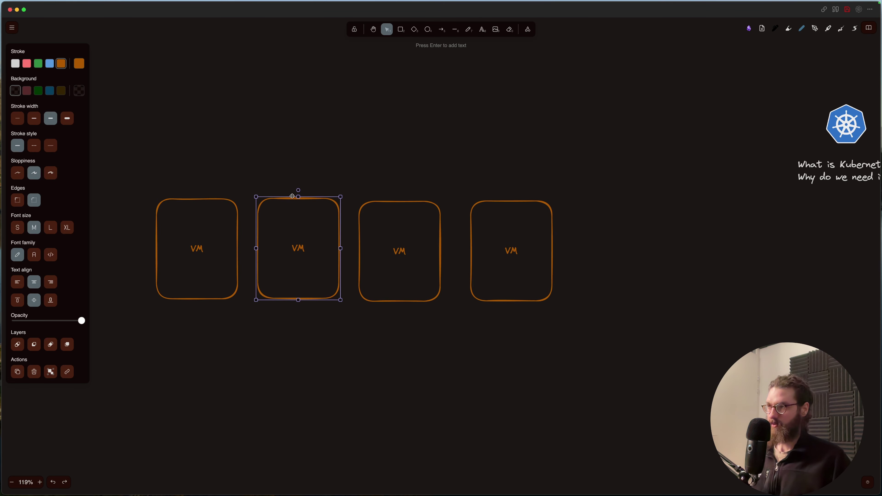
{"action": "left_click", "coordinate": [279, 191]}
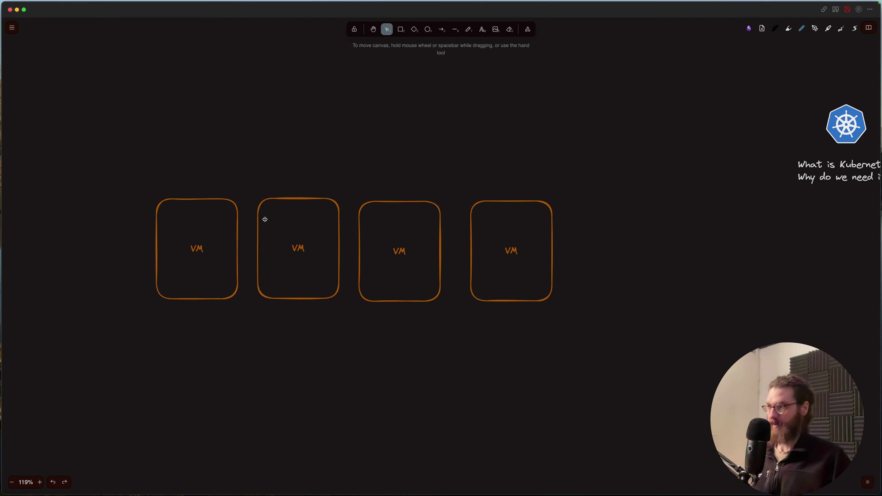
{"action": "left_click_drag", "start_coordinate": [258, 218], "coordinate": [229, 226]}
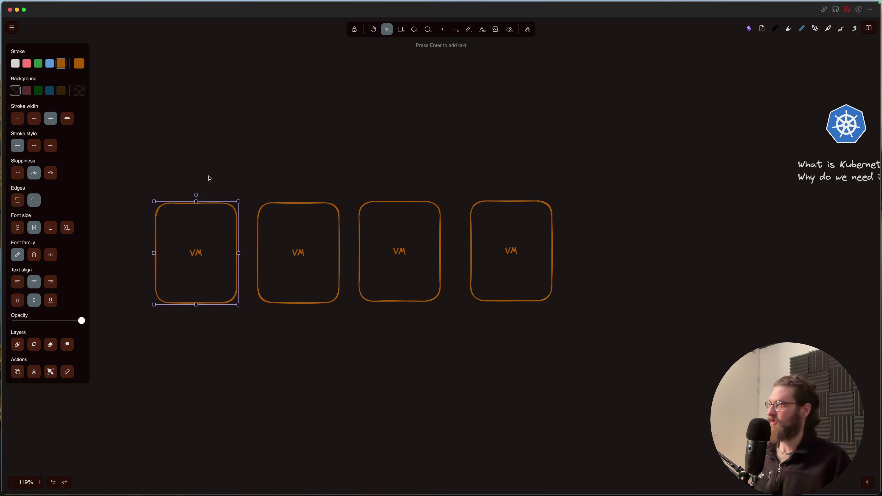
{"action": "scroll", "coordinate": [258, 167], "scroll_direction": "left", "scroll_amount": 5}
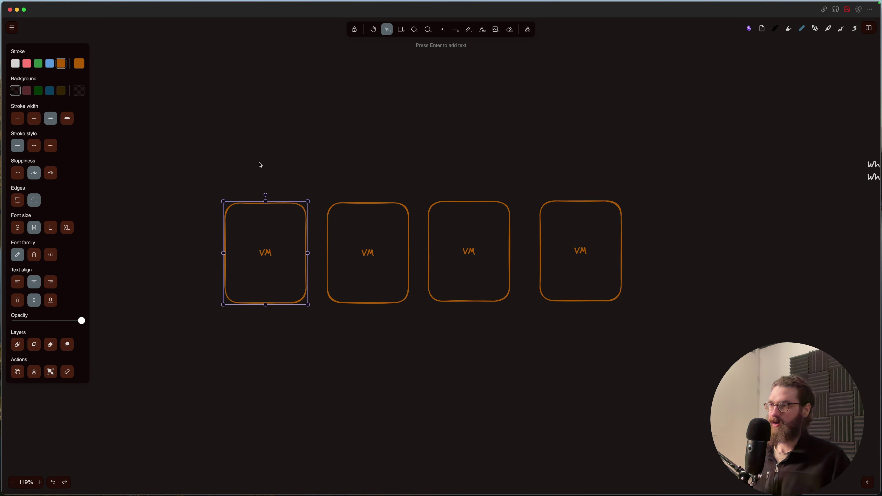
{"action": "key", "text": "super+minus"}
{"action": "key", "text": "super+minus"}
{"action": "key", "text": "super+minus"}
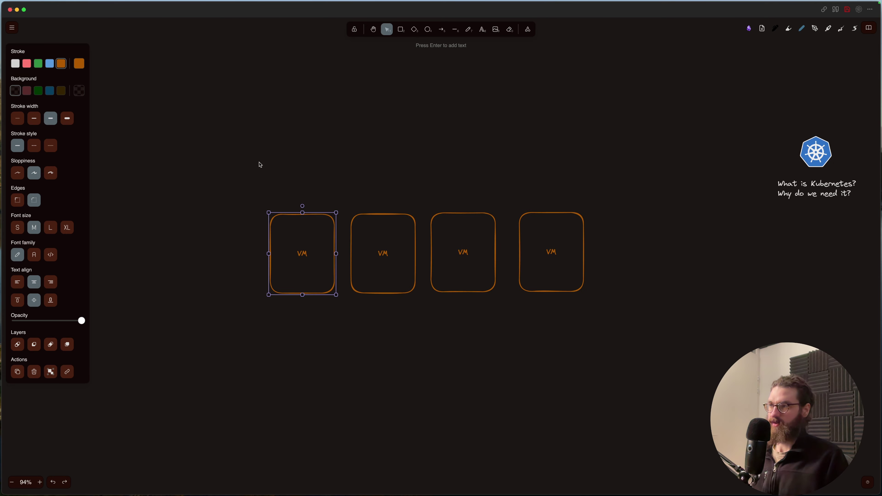
{"action": "left_click", "coordinate": [274, 154]}
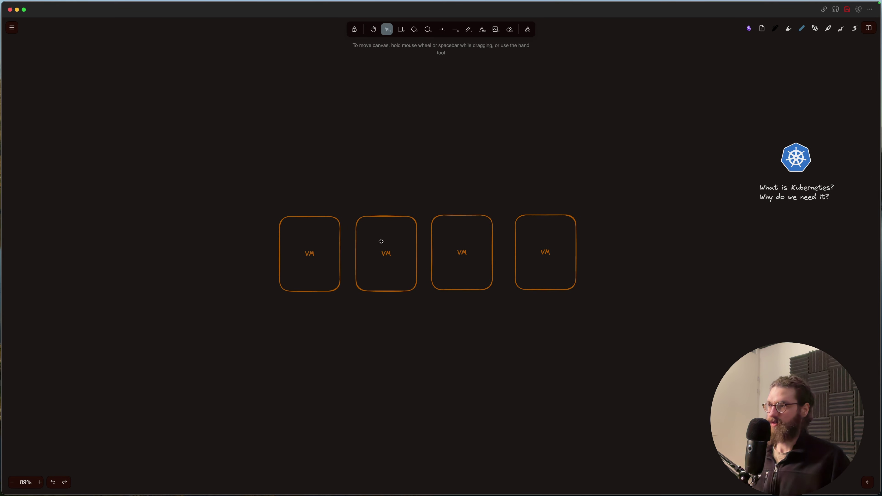
{"action": "left_click_drag", "start_coordinate": [380, 242], "coordinate": [383, 243]}
{"action": "left_click_drag", "start_coordinate": [440, 250], "coordinate": [443, 251]}
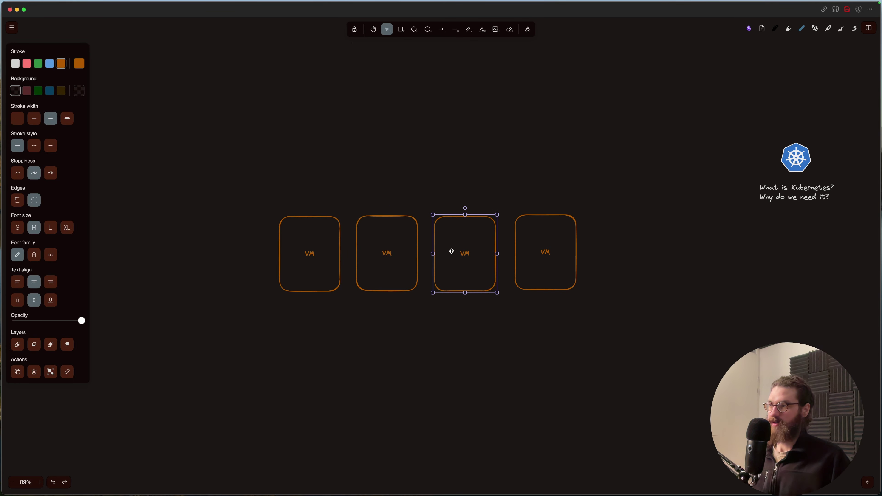
{"action": "left_click_drag", "start_coordinate": [526, 250], "coordinate": [527, 252]}
{"action": "left_click", "coordinate": [644, 296]}
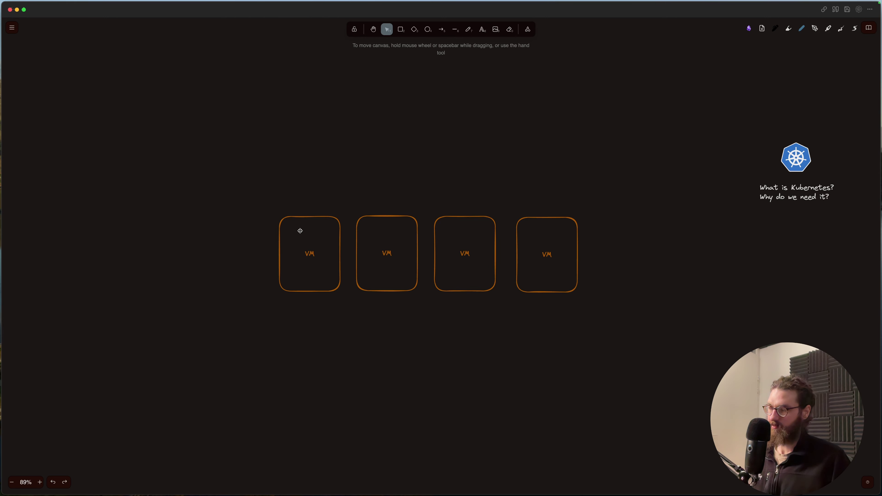
- Fine-tune each VM box's spacing, then pull the first VM box far to the left
{"action": "left_click_drag", "start_coordinate": [300, 231], "coordinate": [294, 231]}
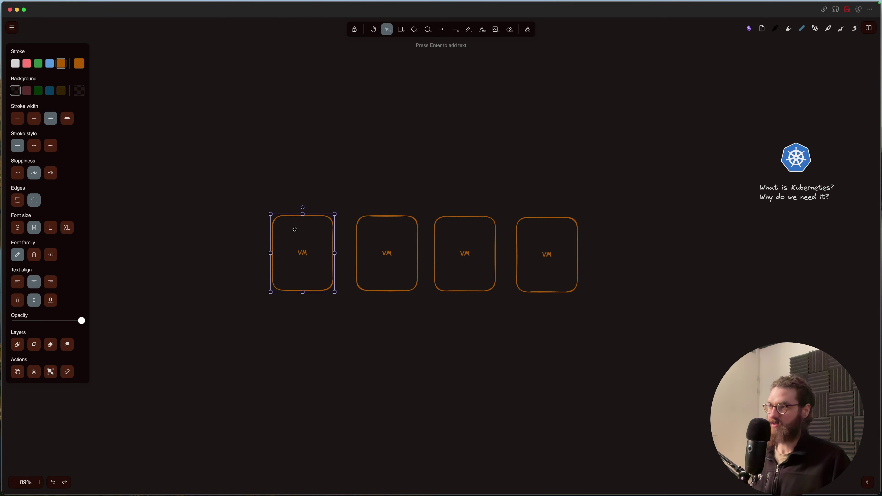
{"action": "left_click", "coordinate": [376, 242]}
{"action": "left_click_drag", "start_coordinate": [376, 242], "coordinate": [375, 242]}
{"action": "left_click_drag", "start_coordinate": [464, 251], "coordinate": [468, 250]}
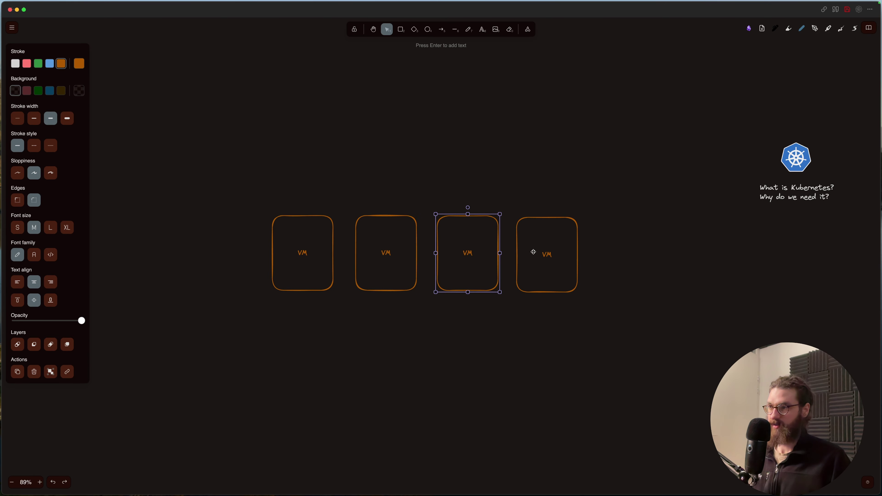
{"action": "left_click_drag", "start_coordinate": [531, 251], "coordinate": [539, 250]}
{"action": "left_click", "coordinate": [521, 302]}
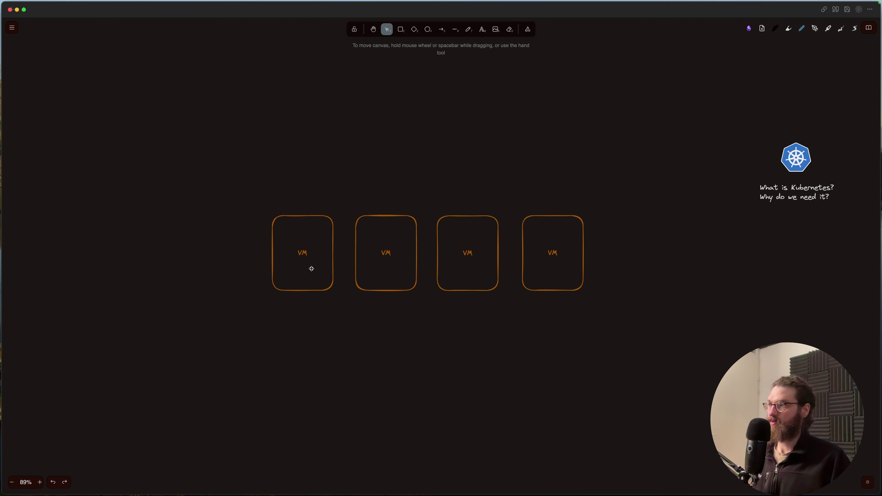
{"action": "left_click_drag", "start_coordinate": [311, 265], "coordinate": [242, 261]}
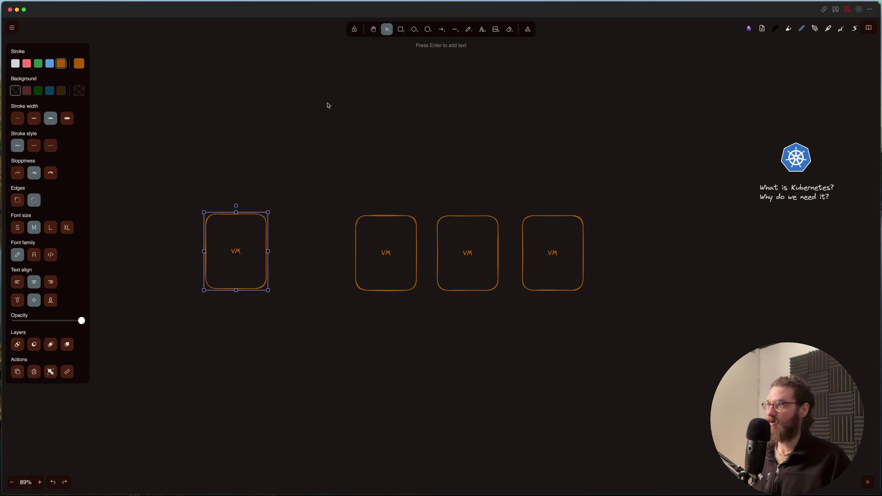
- Draw a small rectangle inside the left VM box and delete the three right VM boxes
{"action": "left_click", "coordinate": [398, 32]}
{"action": "left_click_drag", "start_coordinate": [212, 265], "coordinate": [228, 278]}
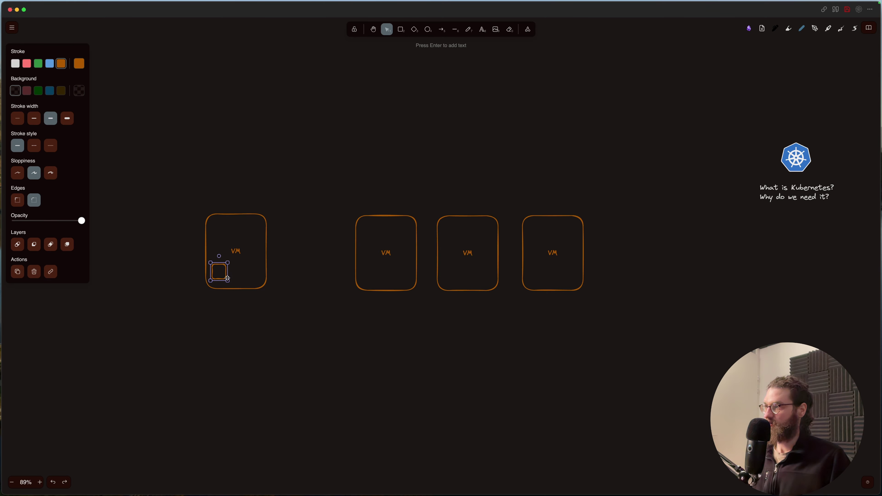
{"action": "left_click", "coordinate": [233, 267]}
{"action": "left_click_drag", "start_coordinate": [333, 195], "coordinate": [587, 310]}
{"action": "key", "text": "Delete"}
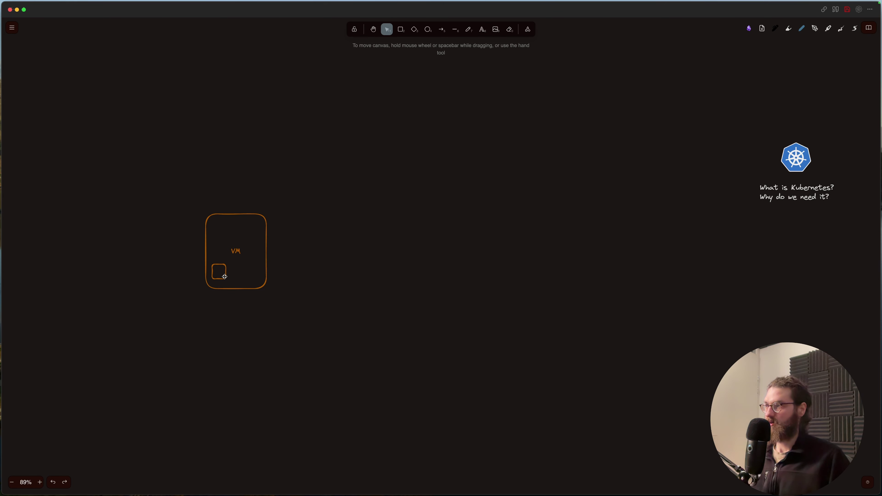
- Enlarge the remaining VM box and widen the small rectangle inside it
{"action": "scroll", "coordinate": [224, 276], "scroll_direction": "up", "scroll_amount": 10}
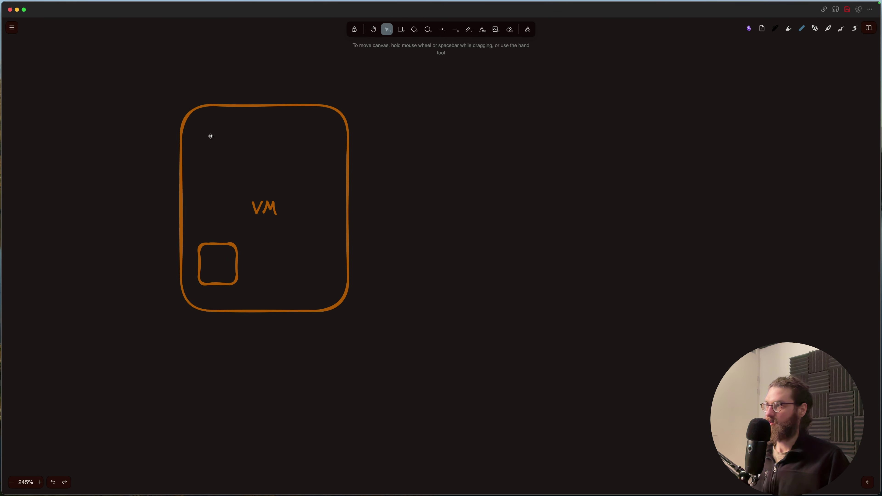
{"action": "left_click", "coordinate": [211, 136]}
{"action": "left_click_drag", "start_coordinate": [347, 311], "coordinate": [500, 417]}
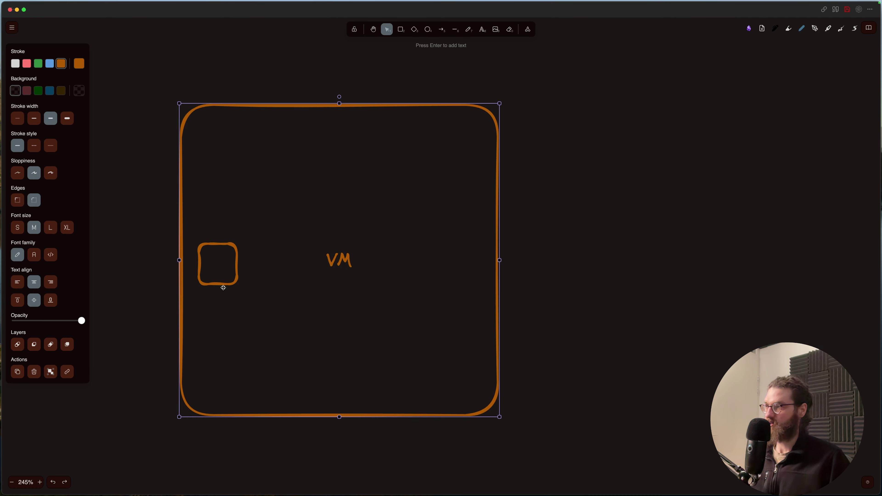
{"action": "mouse_move", "coordinate": [238, 284]}
{"action": "left_mouse_down"}
{"action": "mouse_move", "coordinate": [249, 337]}
{"action": "mouse_move", "coordinate": [247, 277]}
{"action": "mouse_move", "coordinate": [234, 269]}
{"action": "left_mouse_up"}
{"action": "left_click", "coordinate": [254, 343]}
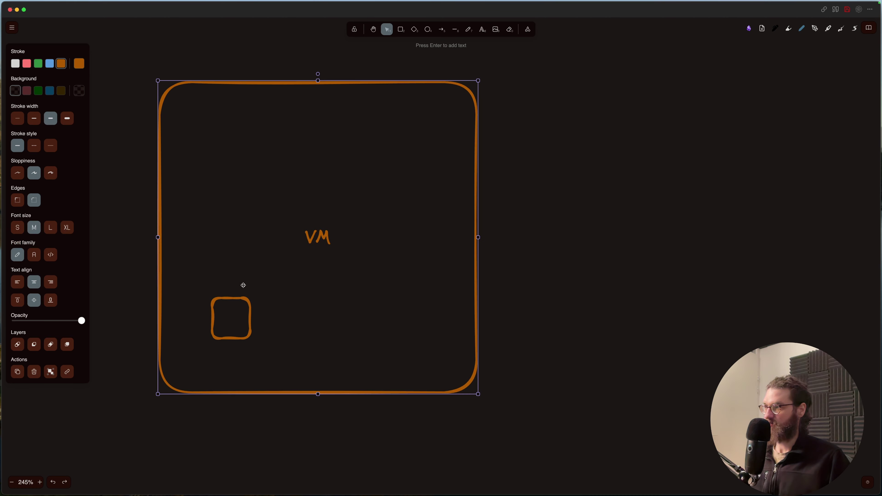
{"action": "left_click", "coordinate": [253, 331]}
{"action": "left_click_drag", "start_coordinate": [252, 340], "coordinate": [307, 372]}
- Move the small rectangle out of the VM box to its right side
{"action": "left_click", "coordinate": [264, 348]}
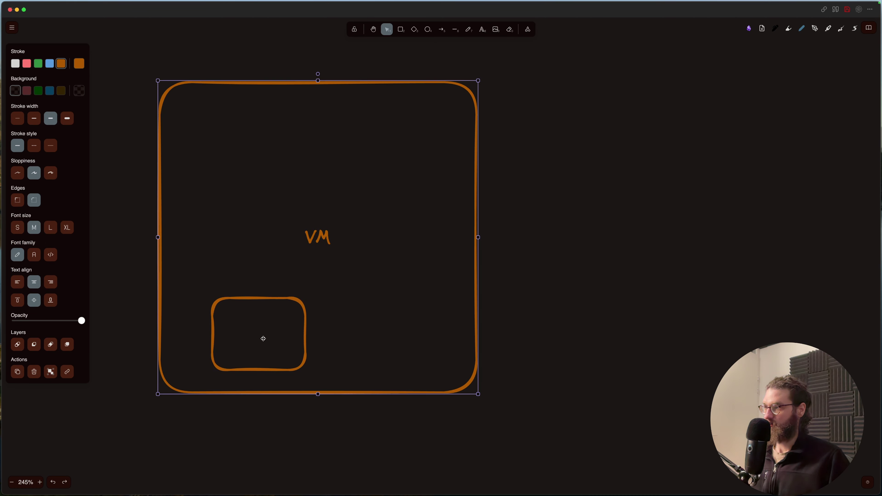
{"action": "left_click", "coordinate": [264, 334]}
{"action": "left_click", "coordinate": [263, 332]}
{"action": "left_click", "coordinate": [263, 332]}
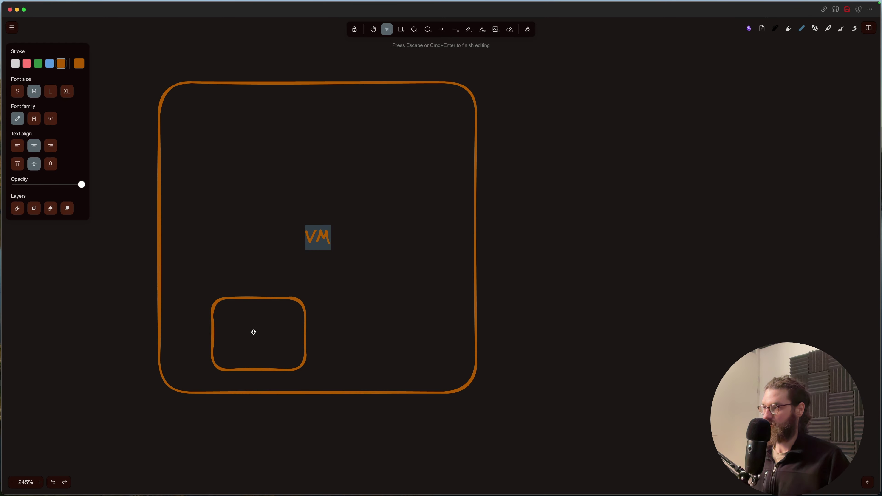
{"action": "left_click", "coordinate": [262, 332]}
{"action": "left_click", "coordinate": [268, 307]}
{"action": "left_click", "coordinate": [273, 297]}
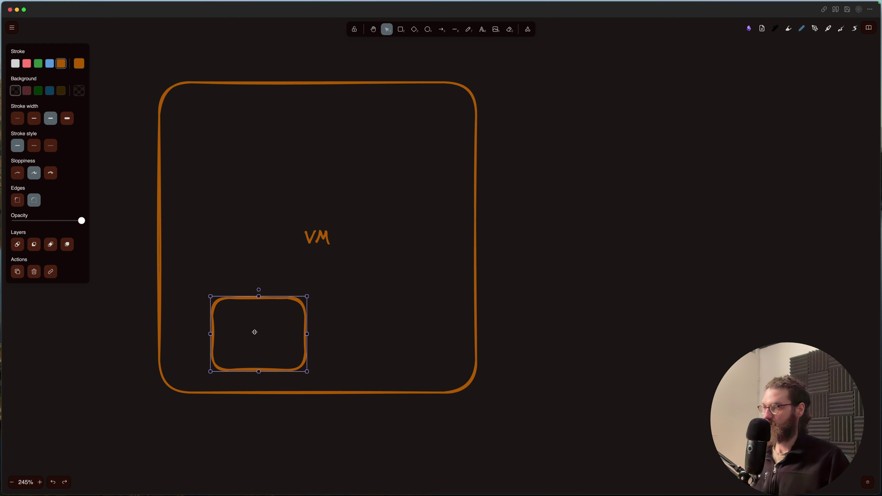
{"action": "left_click", "coordinate": [252, 332]}
{"action": "left_click", "coordinate": [252, 334]}
{"action": "left_click", "coordinate": [256, 296]}
{"action": "left_click_drag", "start_coordinate": [256, 296], "coordinate": [487, 294]}
{"action": "left_click_drag", "start_coordinate": [604, 288], "coordinate": [723, 230]}
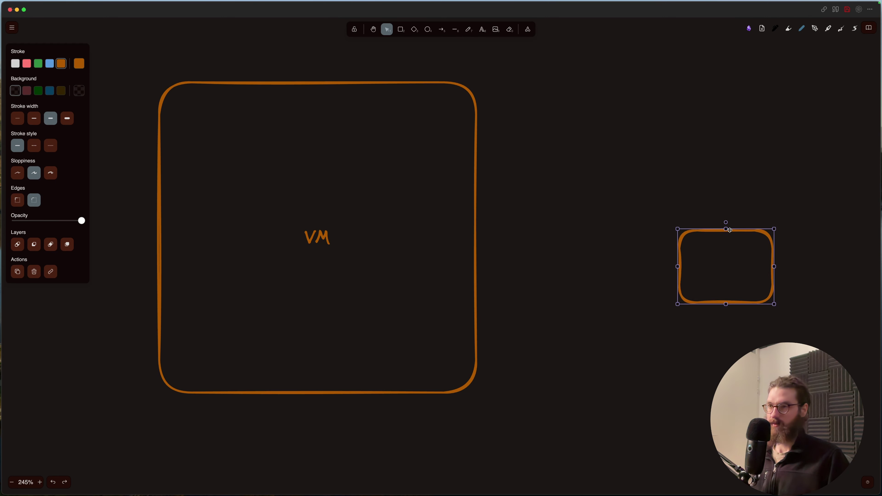
- Label the small rectangle 'Docker Container' and widen it so the text fits
{"action": "double_click", "coordinate": [722, 263]}
{"action": "type", "text": "Doocke"}
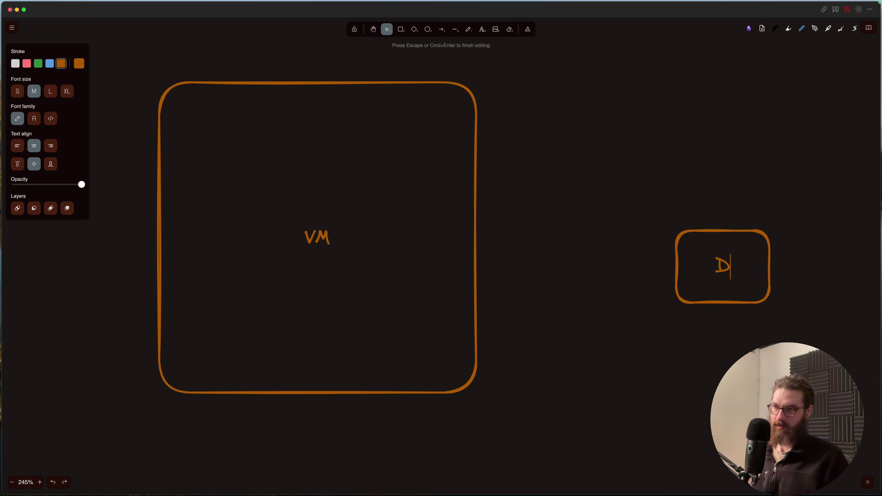
{"action": "key", "text": "BackSpace"}
{"action": "key", "text": "BackSpace"}
{"action": "key", "text": "BackSpace"}
{"action": "key", "text": "BackSpace"}
{"action": "type", "text": "cker Container"}
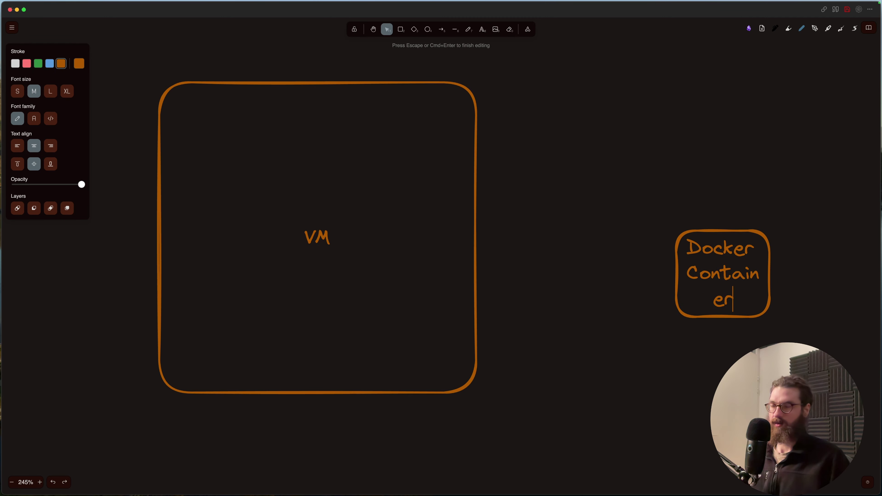
{"action": "key", "text": "Escape"}
{"action": "left_click_drag", "start_coordinate": [770, 318], "coordinate": [805, 328]}
- Enlarge the VM box further to make room for the containers
{"action": "left_click", "coordinate": [348, 150]}
{"action": "scroll", "coordinate": [417, 209], "scroll_direction": "down", "scroll_amount": 1}
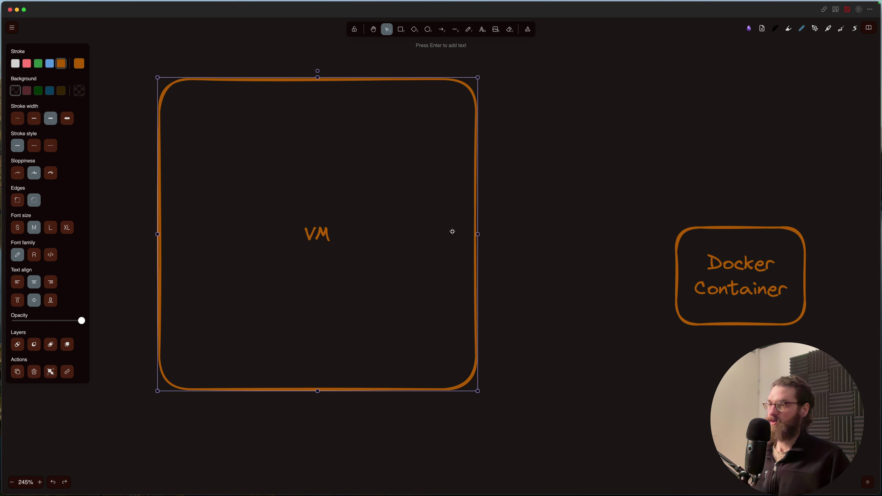
{"action": "left_click_drag", "start_coordinate": [478, 391], "coordinate": [589, 453]}
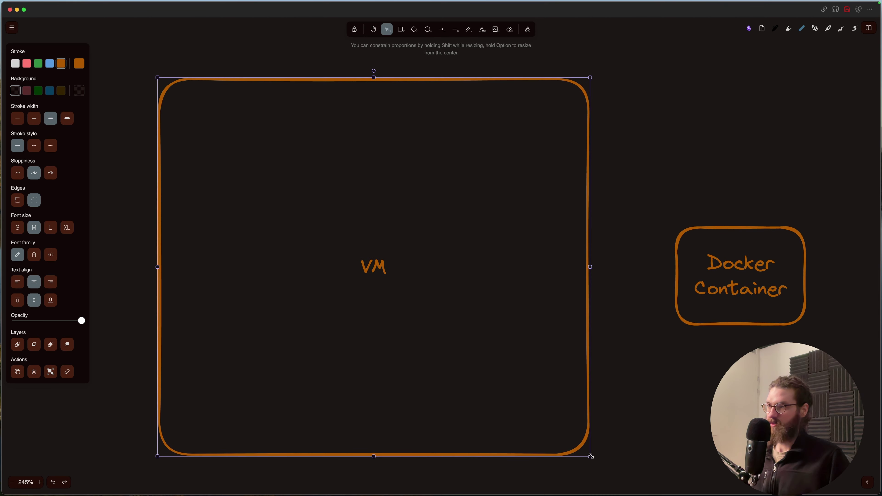
{"action": "scroll", "coordinate": [636, 337], "scroll_direction": "down", "scroll_amount": 3}
- Place four Docker Container boxes inside the VM box: upper left, upper right, lower left, bottom middle
{"action": "left_click", "coordinate": [701, 265]}
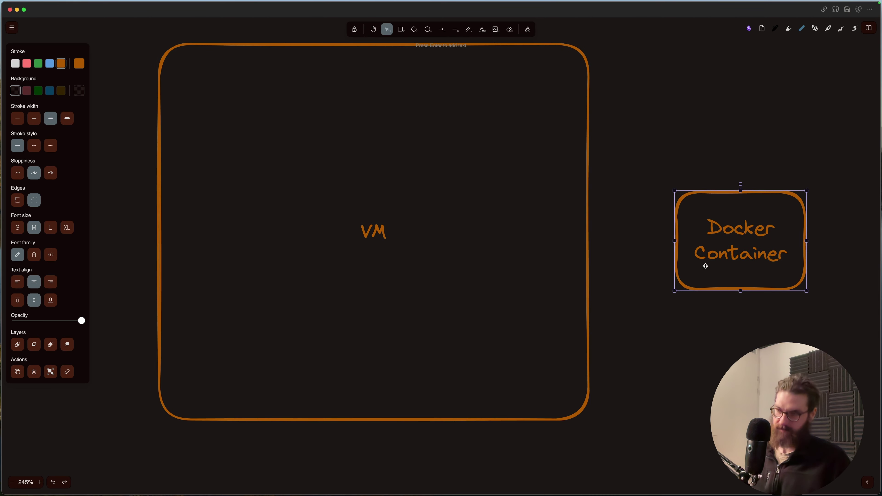
{"action": "key", "text": "super+v"}
{"action": "left_click_drag", "start_coordinate": [700, 316], "coordinate": [181, 347]}
{"action": "left_click", "coordinate": [720, 236]}
{"action": "key", "text": "super+v"}
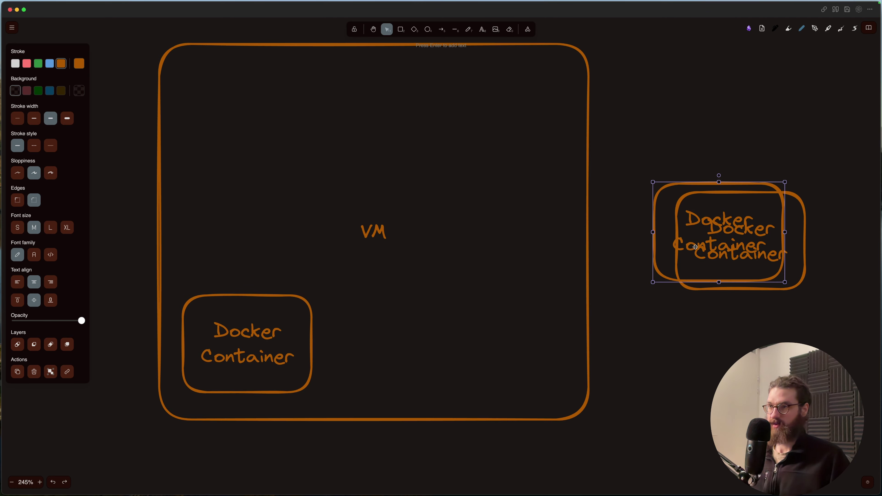
{"action": "left_click_drag", "start_coordinate": [702, 252], "coordinate": [385, 356]}
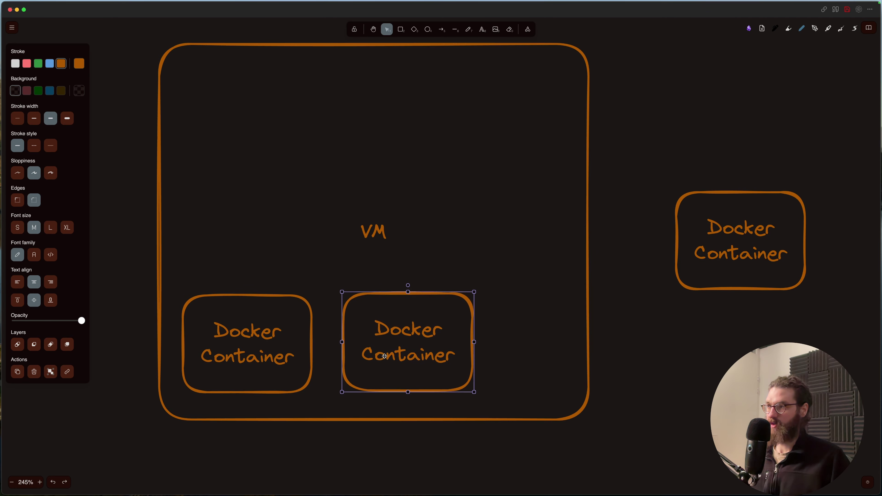
{"action": "left_click_drag", "start_coordinate": [770, 266], "coordinate": [285, 228]}
{"action": "left_click", "coordinate": [424, 210]}
{"action": "key", "text": "super+v"}
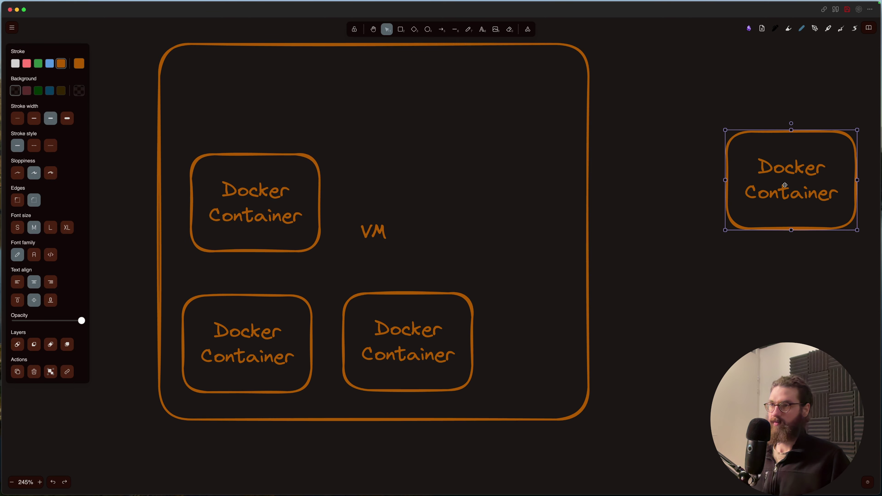
{"action": "left_click_drag", "start_coordinate": [786, 185], "coordinate": [475, 187]}
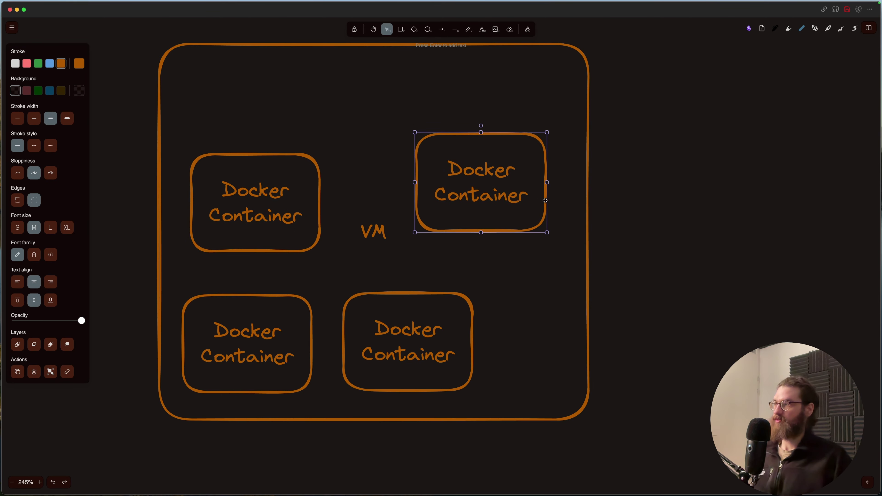
{"action": "left_click", "coordinate": [689, 223]}
{"action": "scroll", "coordinate": [680, 226], "scroll_direction": "down", "scroll_amount": 5}
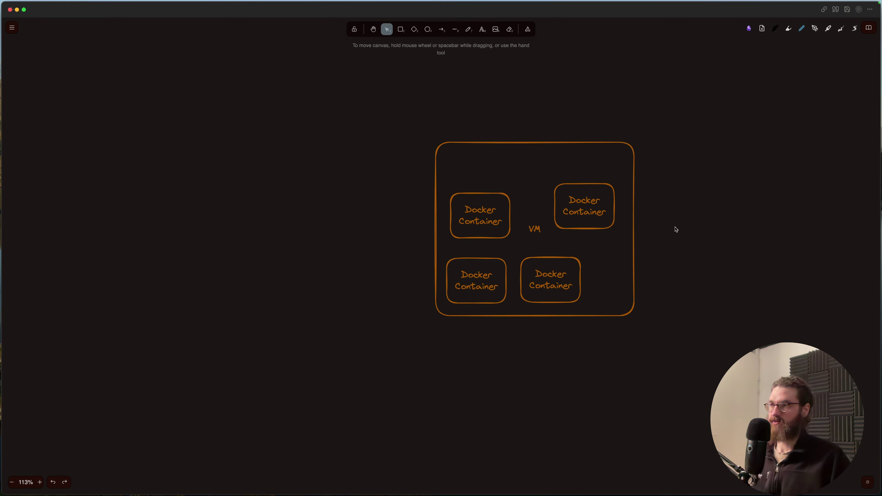
- Undo accidental moves and stretch the VM box's top edge upward to make it taller
{"action": "mouse_move", "coordinate": [532, 143]}
{"action": "left_mouse_down"}
{"action": "mouse_move", "coordinate": [502, 133]}
{"action": "mouse_move", "coordinate": [540, 135]}
{"action": "left_mouse_up"}
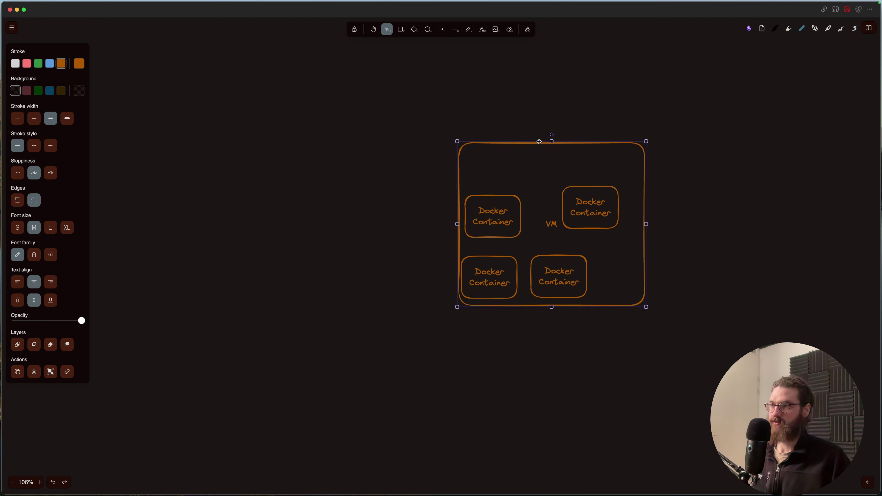
{"action": "key", "text": "super+z"}
{"action": "left_click", "coordinate": [548, 148]}
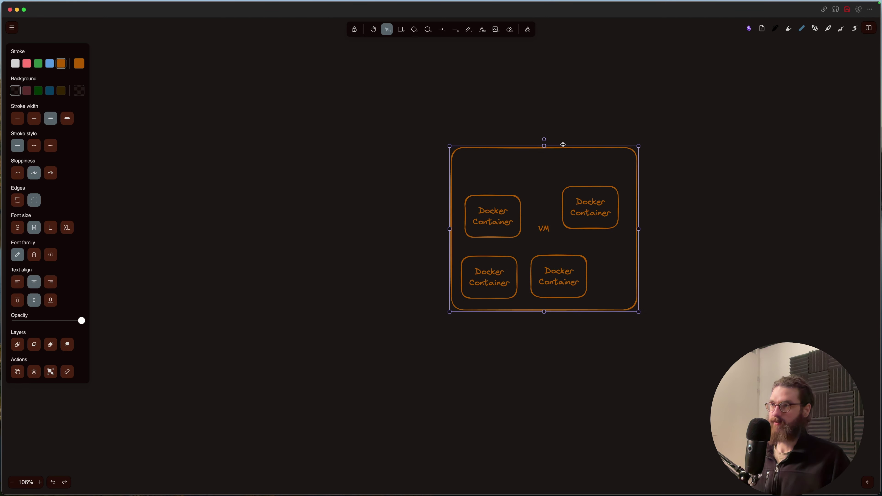
{"action": "left_click_drag", "start_coordinate": [637, 145], "coordinate": [637, 144]}
{"action": "key", "text": "super+z"}
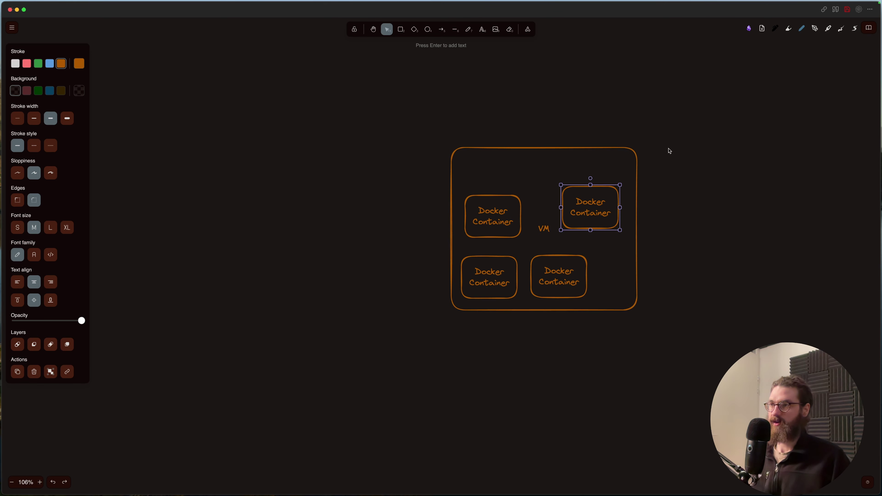
{"action": "left_click", "coordinate": [660, 148]}
{"action": "left_click", "coordinate": [632, 155]}
{"action": "left_click_drag", "start_coordinate": [639, 147], "coordinate": [640, 73]}
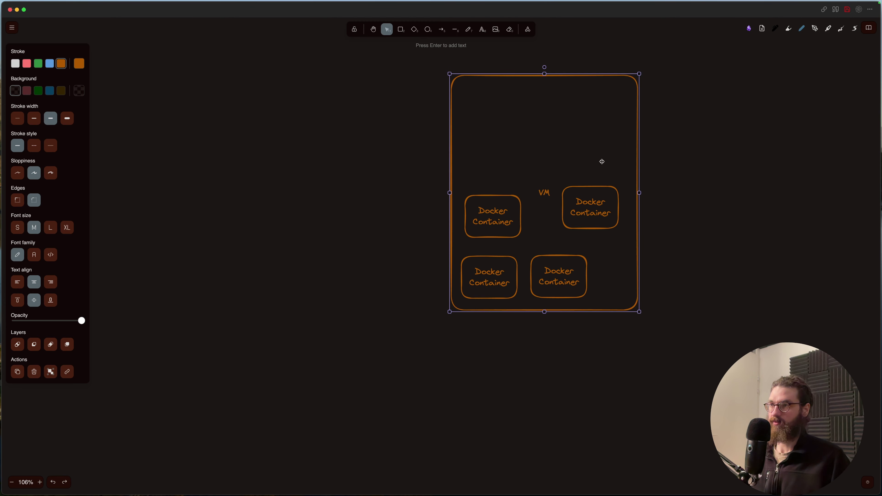
- Draw a wide rectangle and label it 'Ubuntu'
{"action": "left_click", "coordinate": [401, 29]}
{"action": "left_click_drag", "start_coordinate": [464, 92], "coordinate": [620, 122]}
{"action": "left_click", "coordinate": [544, 110]}
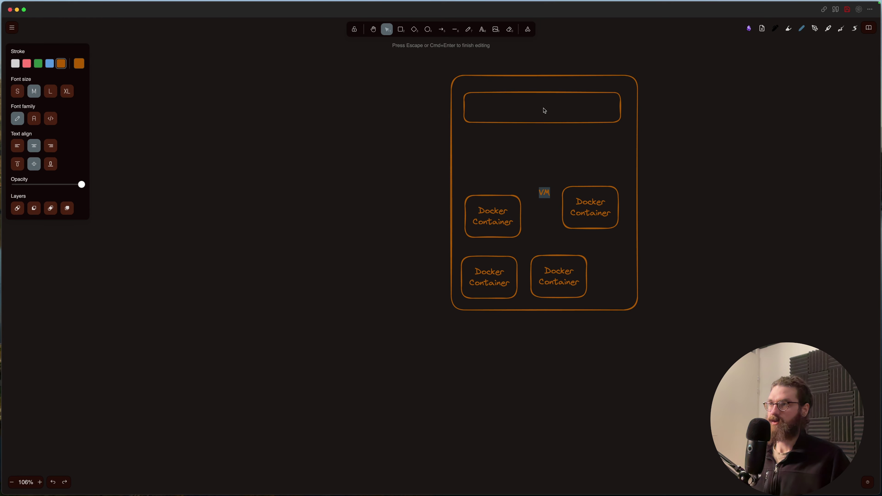
{"action": "left_click", "coordinate": [544, 92]}
{"action": "left_click_drag", "start_coordinate": [544, 93], "coordinate": [190, 100]}
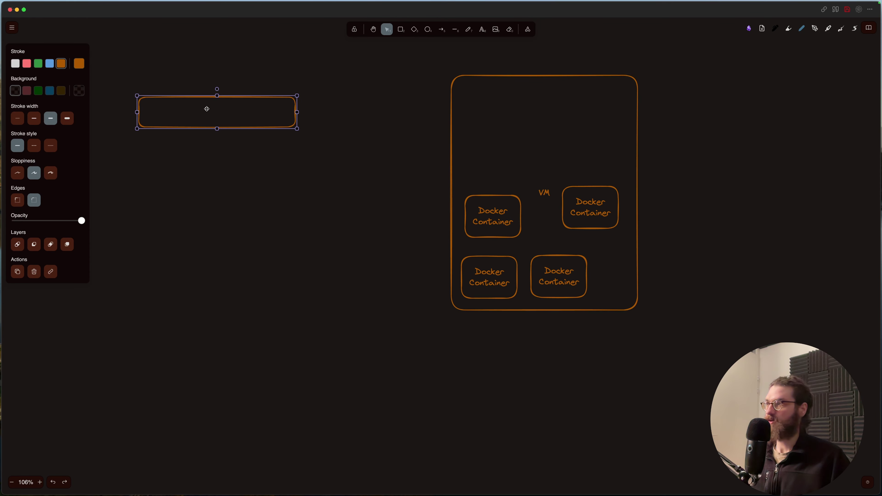
{"action": "double_click", "coordinate": [215, 114]}
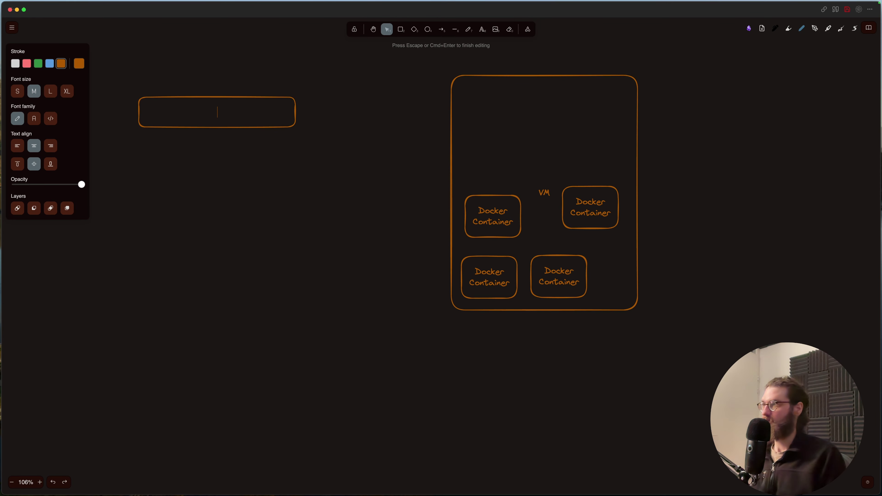
{"action": "type", "text": "Ubuntu"}
{"action": "key", "text": "Return"}
{"action": "key", "text": "BackSpace"}
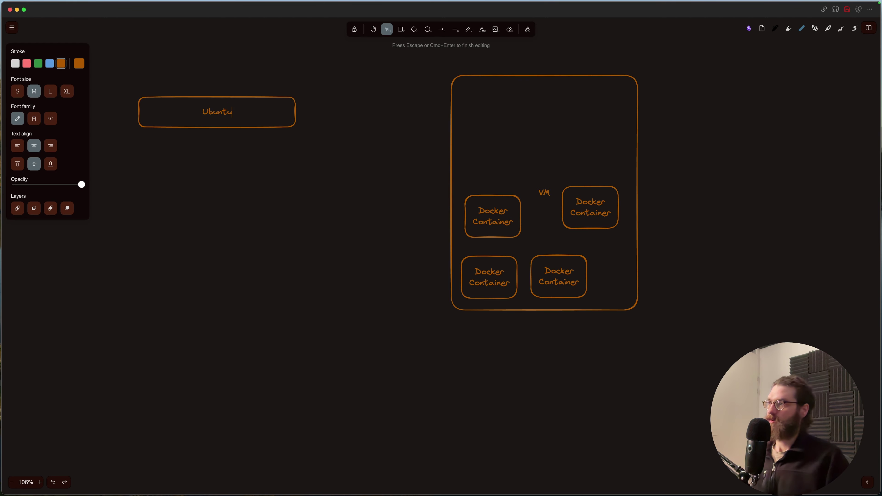
- Move the Ubuntu box across the VM box's top and slightly adjust the VM box
{"action": "left_click", "coordinate": [217, 171]}
{"action": "left_click_drag", "start_coordinate": [224, 132], "coordinate": [549, 125]}
{"action": "left_click", "coordinate": [744, 152]}
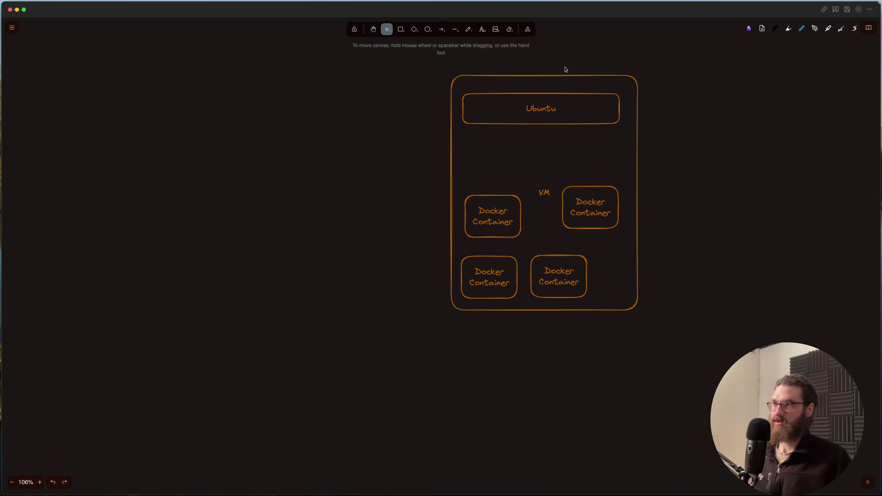
{"action": "left_click", "coordinate": [562, 75]}
{"action": "mouse_move", "coordinate": [561, 74]}
{"action": "left_mouse_down"}
{"action": "mouse_move", "coordinate": [527, 81]}
{"action": "mouse_move", "coordinate": [565, 75]}
{"action": "left_mouse_up"}
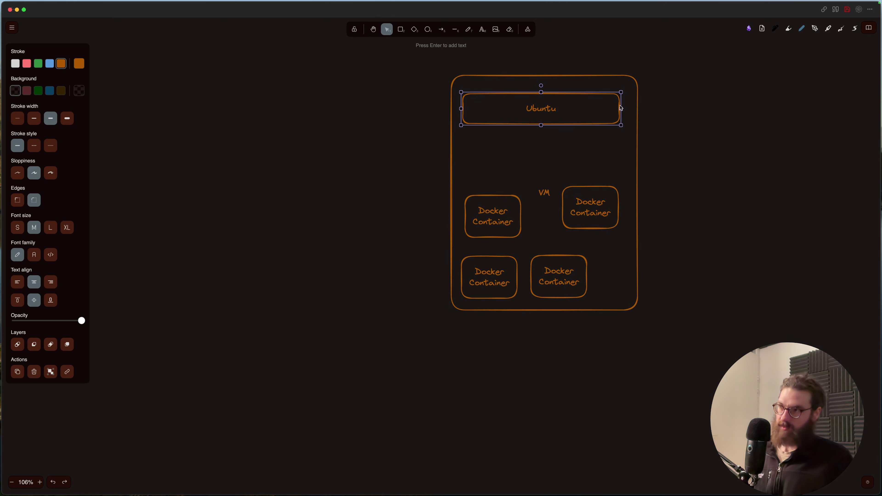
{"action": "left_click", "coordinate": [688, 123]}
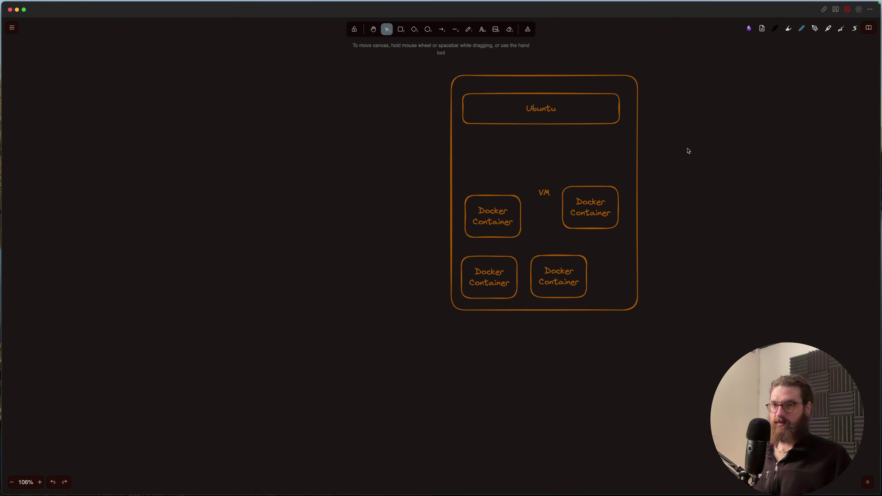
- Select the VM box with its Ubuntu and Docker Container boxes and drag them toward the centre
{"action": "left_click_drag", "start_coordinate": [417, 76], "coordinate": [700, 333]}
{"action": "left_click_drag", "start_coordinate": [594, 80], "coordinate": [453, 139]}
{"action": "left_click", "coordinate": [593, 168]}
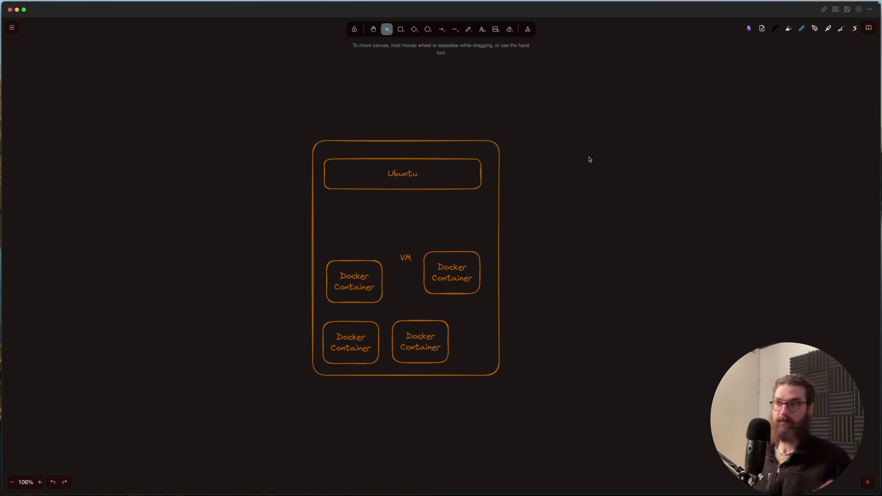
- Select the whole VM diagram and move it to the left
{"action": "scroll", "coordinate": [581, 214], "scroll_direction": "down", "scroll_amount": 8}
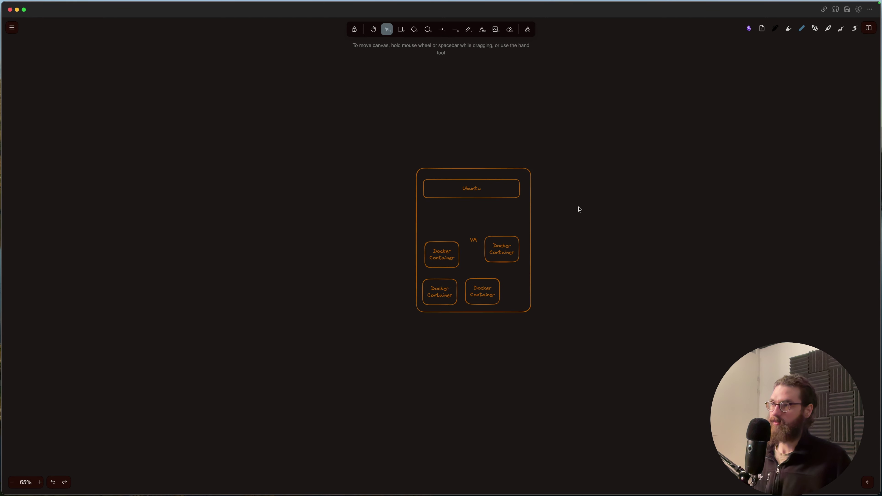
{"action": "scroll", "coordinate": [605, 209], "scroll_direction": "up", "scroll_amount": 3}
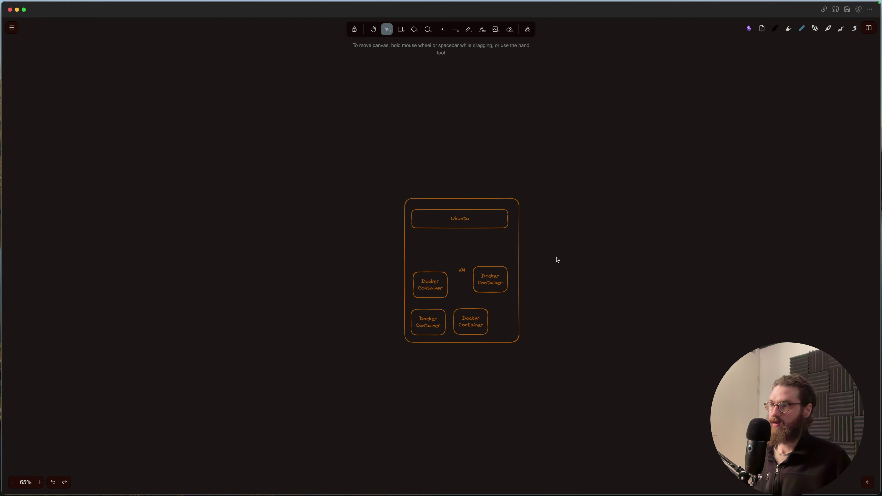
{"action": "mouse_move", "coordinate": [505, 197]}
{"action": "left_mouse_down"}
{"action": "mouse_move", "coordinate": [457, 197]}
{"action": "mouse_move", "coordinate": [505, 197]}
{"action": "left_mouse_up"}
{"action": "left_click", "coordinate": [375, 189]}
{"action": "left_click_drag", "start_coordinate": [339, 179], "coordinate": [637, 400]}
{"action": "left_click_drag", "start_coordinate": [502, 205], "coordinate": [277, 213]}
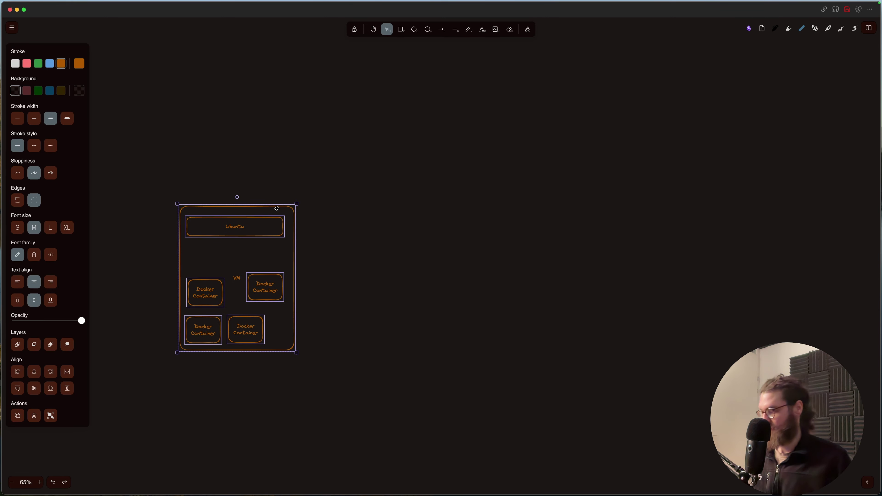
{"action": "left_click", "coordinate": [362, 235]}
- Paste three copies of the VM diagram and line them up in a row to its right
{"action": "key", "text": "super+v"}
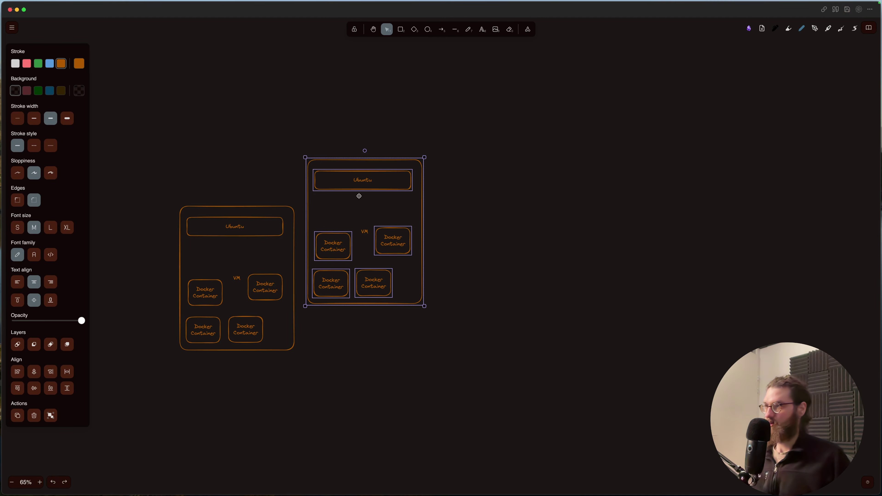
{"action": "left_click_drag", "start_coordinate": [368, 155], "coordinate": [388, 205]}
{"action": "left_click", "coordinate": [504, 225]}
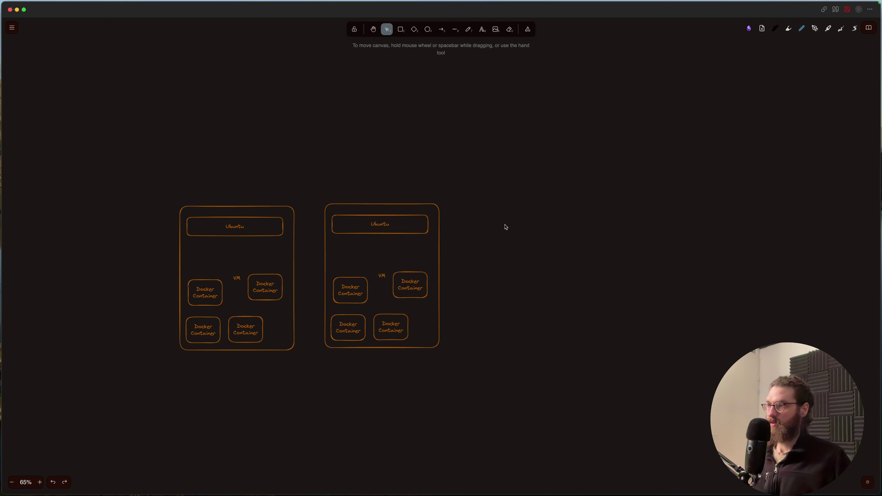
{"action": "key", "text": "super+v"}
{"action": "left_click_drag", "start_coordinate": [490, 149], "coordinate": [521, 198]}
{"action": "left_click", "coordinate": [634, 223]}
{"action": "key", "text": "super+v"}
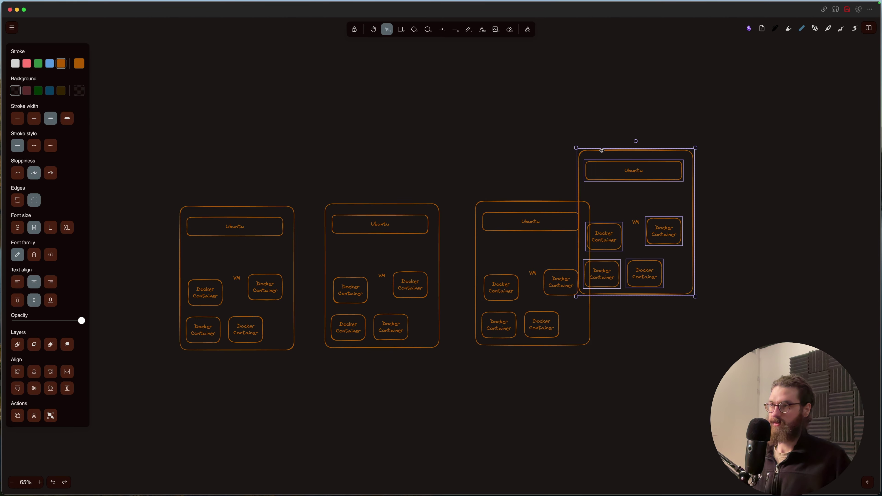
{"action": "left_click_drag", "start_coordinate": [602, 151], "coordinate": [653, 205]}
{"action": "left_click", "coordinate": [671, 369]}
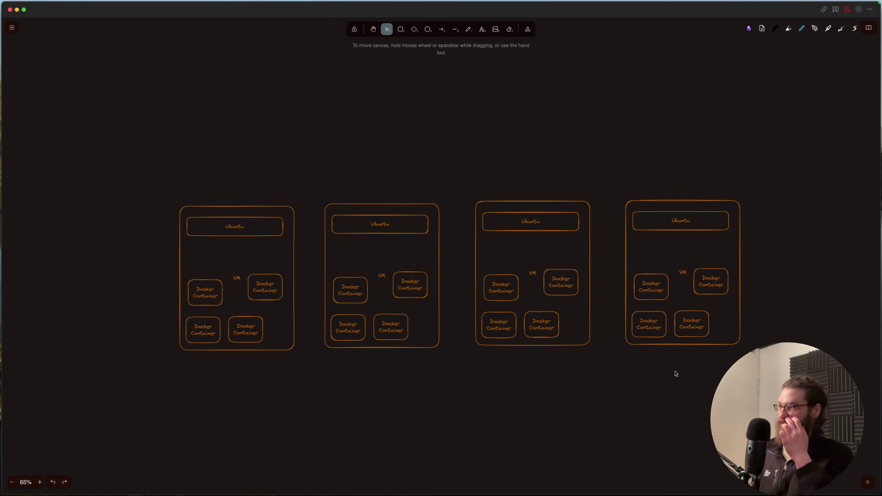
{"action": "scroll", "coordinate": [677, 373], "scroll_direction": "right", "scroll_amount": 5}
{"action": "scroll", "coordinate": [677, 373], "scroll_direction": "down", "scroll_amount": 2}
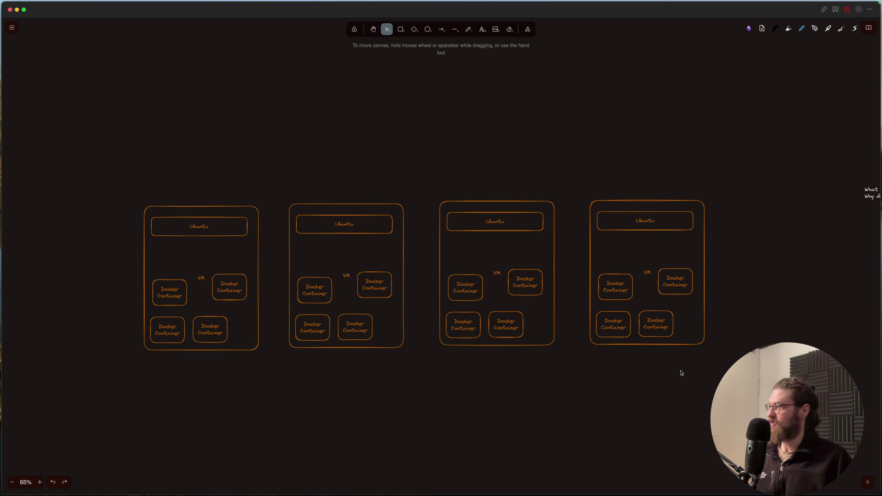
{"action": "scroll", "coordinate": [680, 371], "scroll_direction": "up", "scroll_amount": 5}
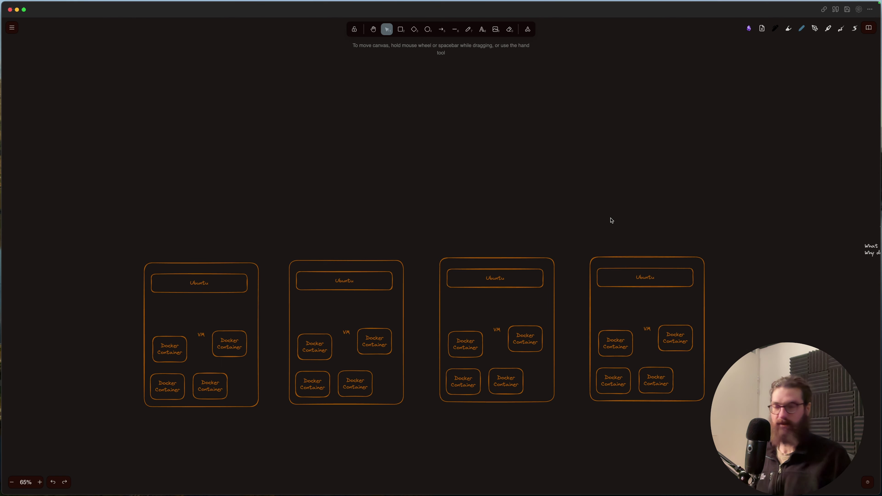
{"action": "left_click", "coordinate": [168, 345]}
{"action": "left_click", "coordinate": [296, 349]}
{"action": "left_click", "coordinate": [454, 346]}
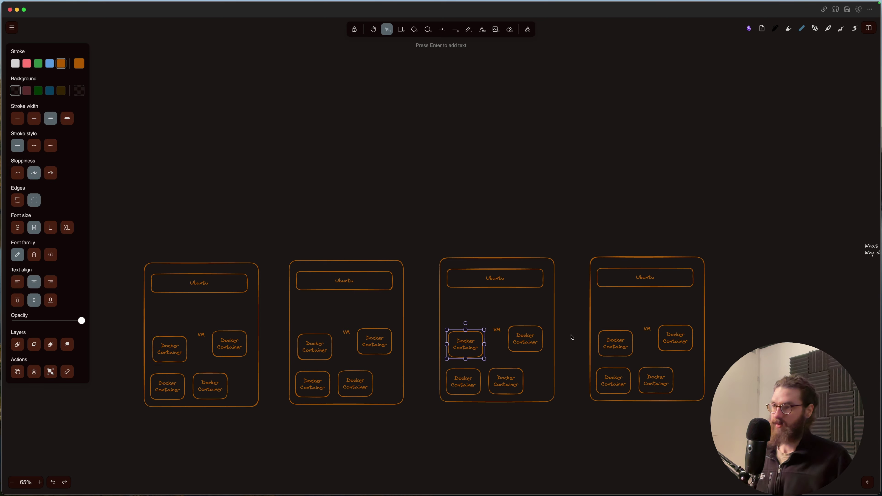
{"action": "left_click", "coordinate": [599, 337]}
{"action": "left_click", "coordinate": [414, 171]}
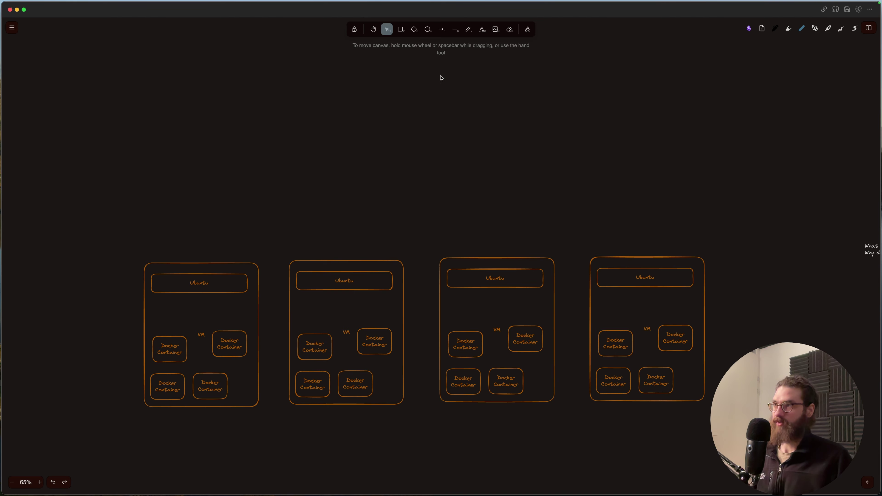
- Draw a wide rectangle above the four VMs and shift it slightly left
{"action": "left_click", "coordinate": [401, 30]}
{"action": "mouse_move", "coordinate": [295, 126]}
{"action": "left_mouse_down"}
{"action": "mouse_move", "coordinate": [538, 191]}
{"action": "mouse_move", "coordinate": [586, 192]}
{"action": "left_mouse_up"}
{"action": "left_click", "coordinate": [426, 154]}
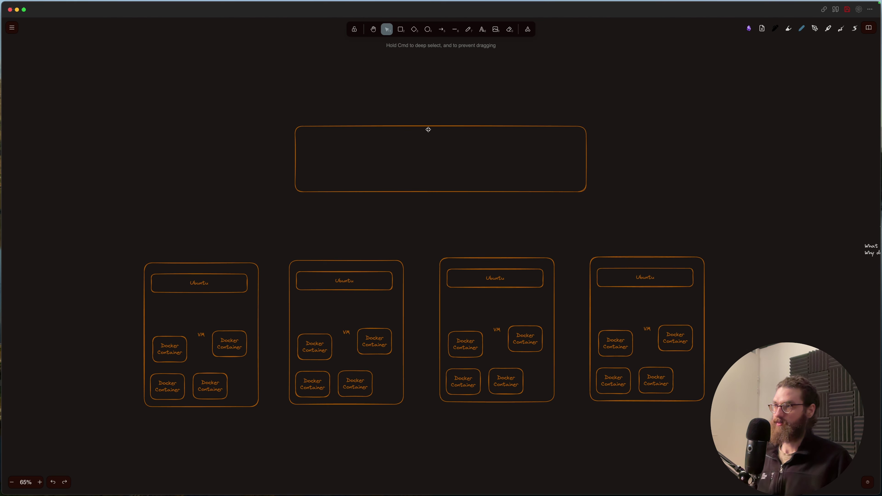
{"action": "left_click_drag", "start_coordinate": [435, 126], "coordinate": [423, 125]}
{"action": "left_click", "coordinate": [423, 142]}
- Label the box 'HAPROXY Loadbalancer', deleting a stray 'HA' text along the way
{"action": "double_click", "coordinate": [422, 150]}
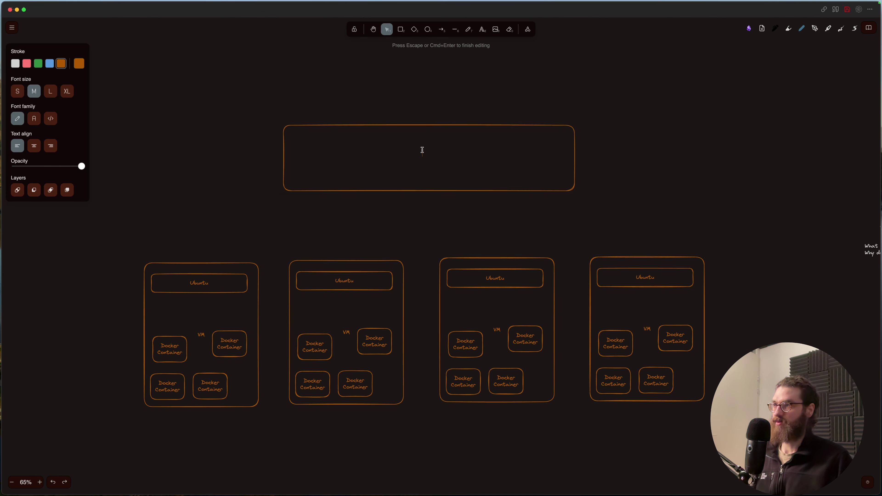
{"action": "key", "text": "Escape"}
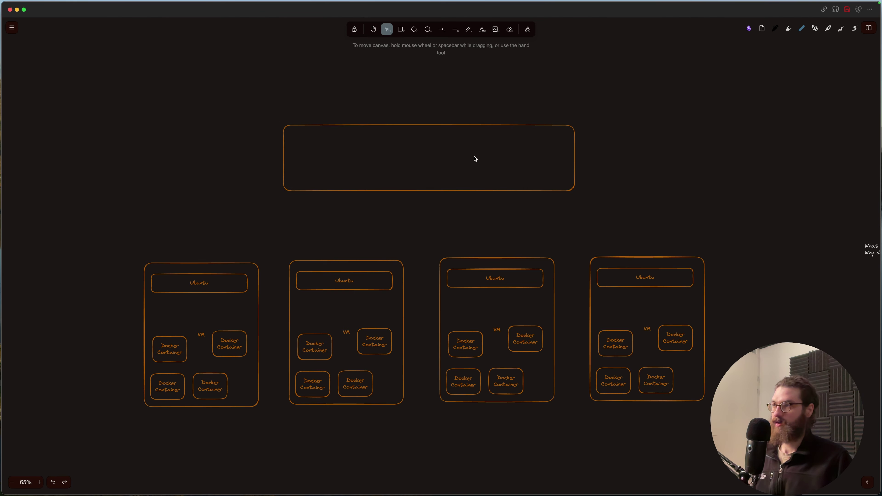
{"action": "double_click", "coordinate": [436, 153]}
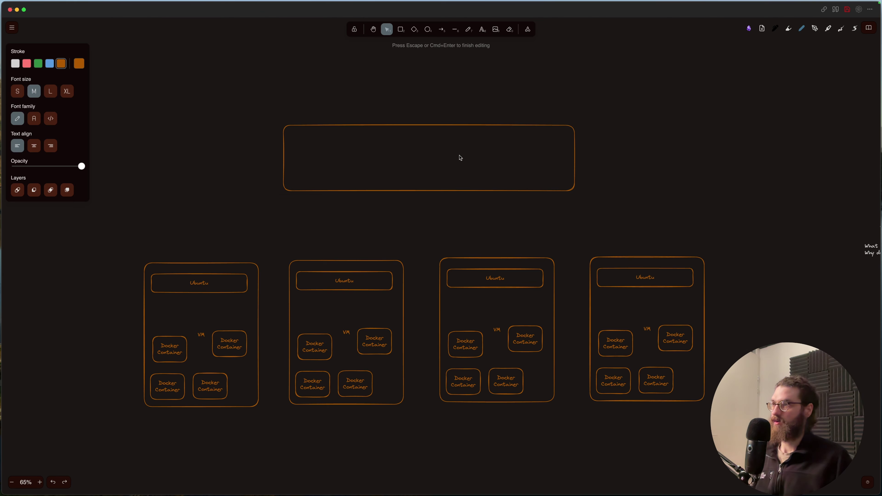
{"action": "key", "text": "Escape"}
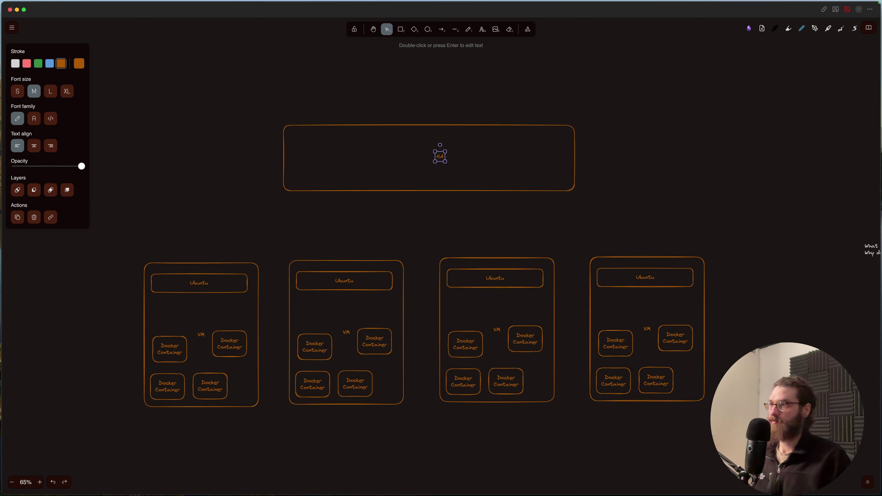
{"action": "key", "text": "Escape"}
{"action": "left_click", "coordinate": [440, 157]}
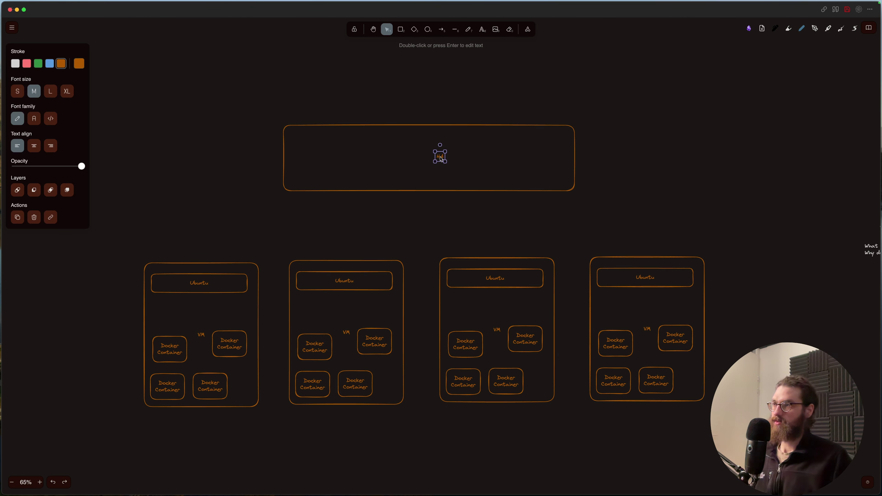
{"action": "key", "text": "Delete"}
{"action": "double_click", "coordinate": [418, 160]}
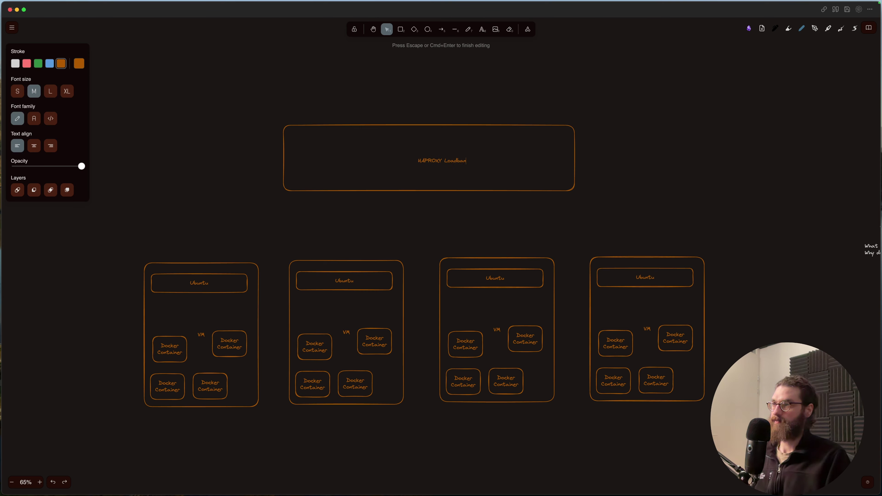
{"action": "type", "text": "ncer"}
{"action": "key", "text": "Escape"}
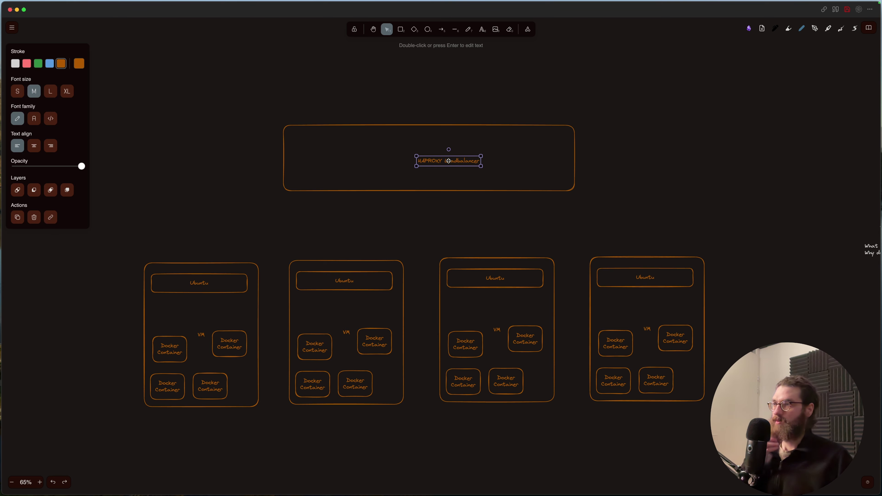
- Set the label to font size L and centre it within the box
{"action": "left_click", "coordinate": [50, 91]}
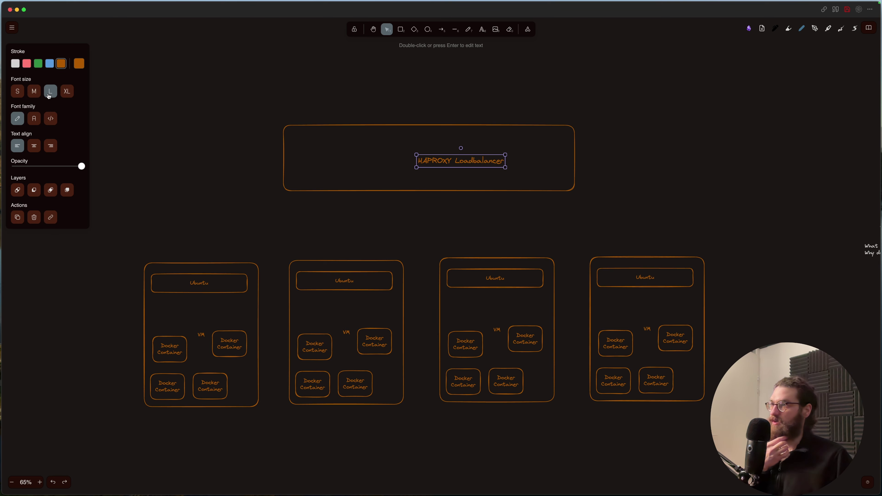
{"action": "left_click_drag", "start_coordinate": [417, 166], "coordinate": [377, 160]}
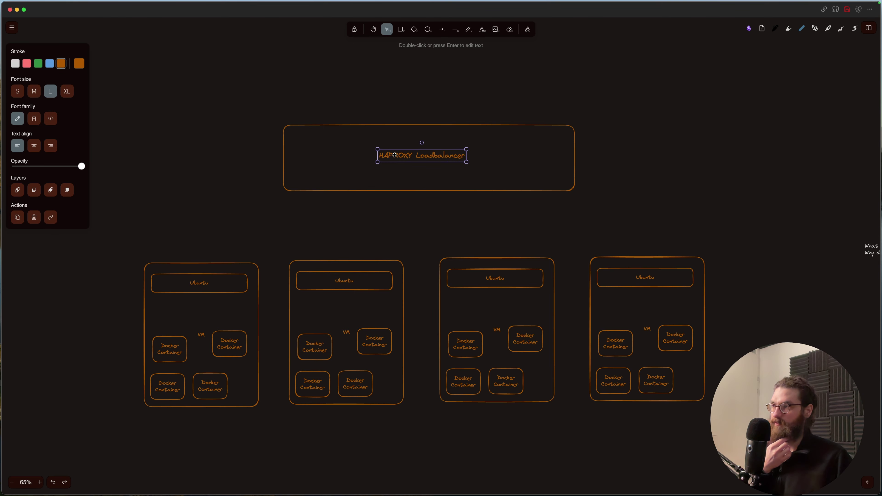
{"action": "left_click", "coordinate": [506, 227]}
{"action": "scroll", "coordinate": [467, 128], "scroll_direction": "up", "scroll_amount": 3}
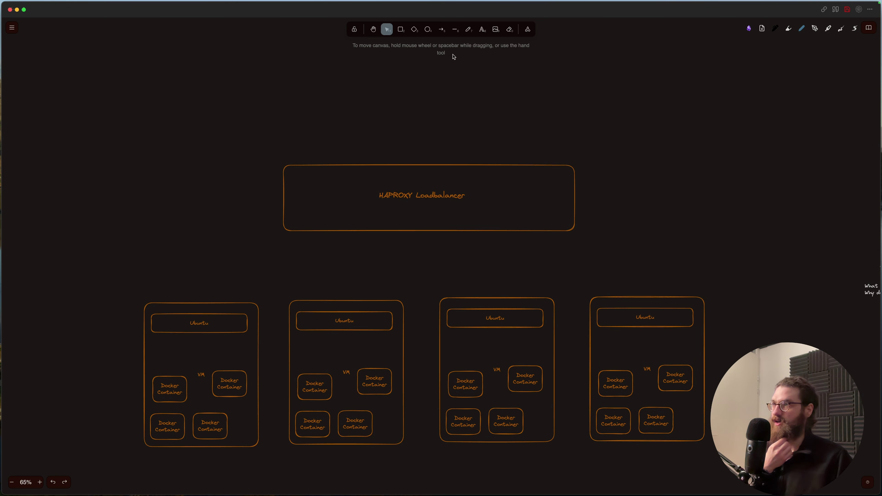
- Freehand-draw a downward arrow and a stick-figure user above the HAPROXY box
{"action": "left_click", "coordinate": [468, 30]}
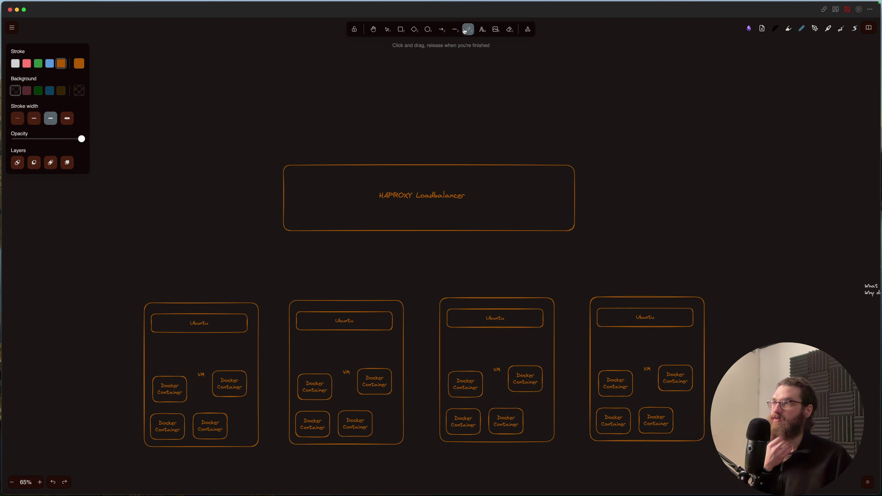
{"action": "mouse_move", "coordinate": [450, 81]}
{"action": "left_mouse_down"}
{"action": "mouse_move", "coordinate": [448, 130]}
{"action": "mouse_move", "coordinate": [436, 129]}
{"action": "mouse_move", "coordinate": [458, 130]}
{"action": "left_mouse_up"}
{"action": "scroll", "coordinate": [435, 157], "scroll_direction": "up", "scroll_amount": 10}
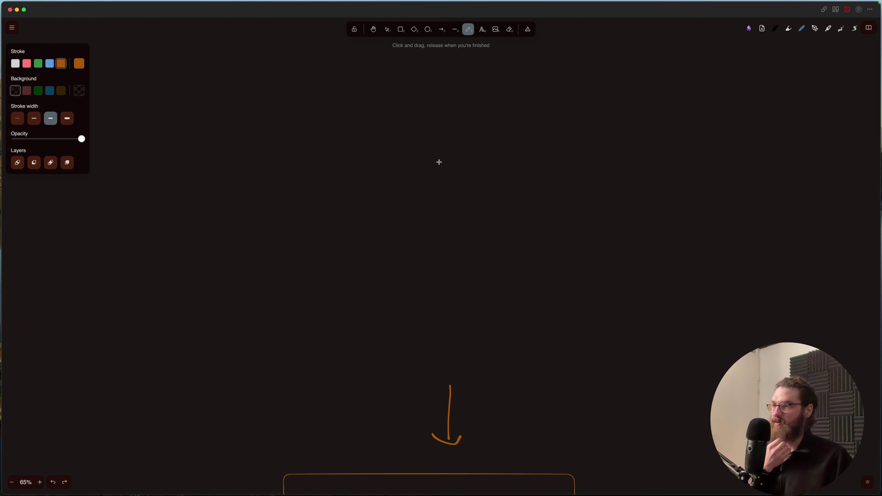
{"action": "scroll", "coordinate": [434, 223], "scroll_direction": "down", "scroll_amount": 6}
{"action": "mouse_move", "coordinate": [441, 149]}
{"action": "left_mouse_down"}
{"action": "mouse_move", "coordinate": [453, 160]}
{"action": "mouse_move", "coordinate": [444, 194]}
{"action": "mouse_move", "coordinate": [461, 169]}
{"action": "mouse_move", "coordinate": [435, 198]}
{"action": "mouse_move", "coordinate": [452, 196]}
{"action": "left_mouse_up"}
{"action": "scroll", "coordinate": [517, 192], "scroll_direction": "down", "scroll_amount": 3}
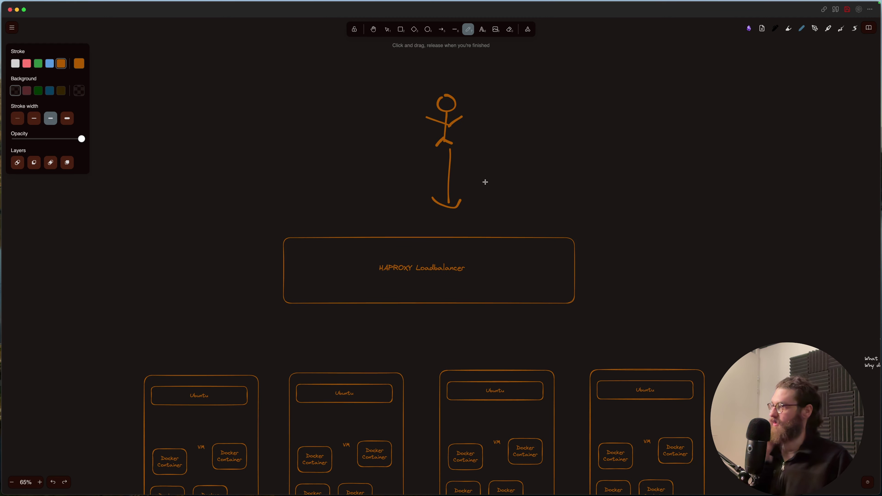
{"action": "scroll", "coordinate": [485, 182], "scroll_direction": "down", "scroll_amount": 2}
{"action": "scroll", "coordinate": [465, 181], "scroll_direction": "down", "scroll_amount": 4}
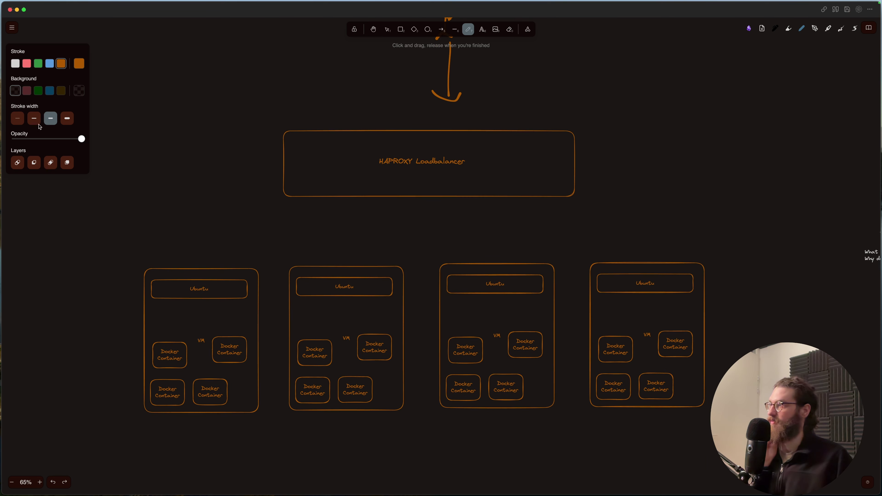
- With a thin stroke, freehand-draw arrows from HAPROXY to VMs 1 and 3 and down to their containers
{"action": "left_click", "coordinate": [34, 118]}
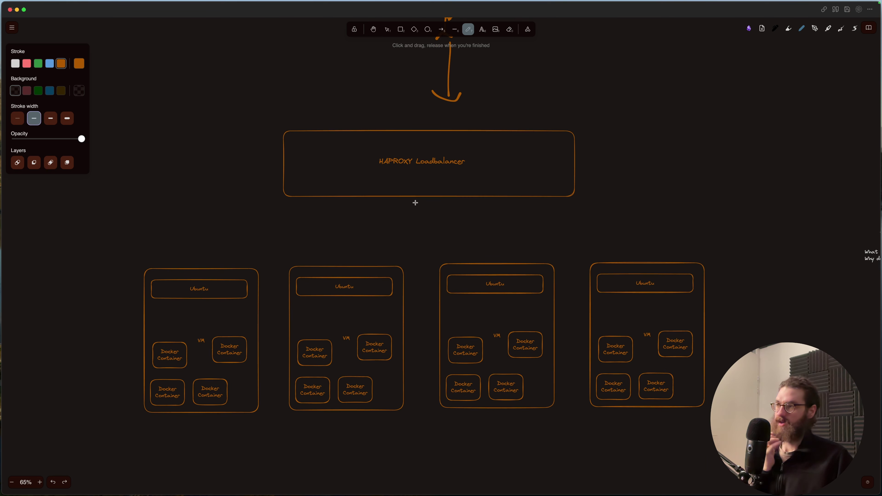
{"action": "scroll", "coordinate": [415, 202], "scroll_direction": "down", "scroll_amount": 1}
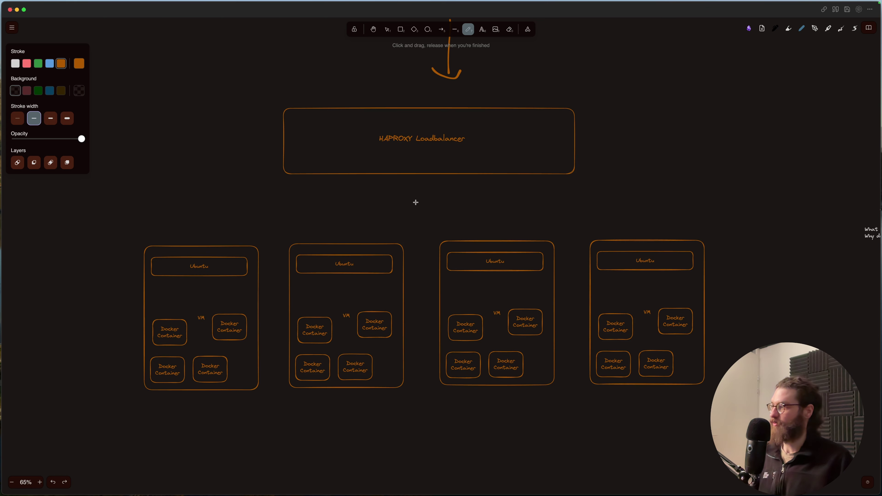
{"action": "scroll", "coordinate": [416, 194], "scroll_direction": "down", "scroll_amount": 1}
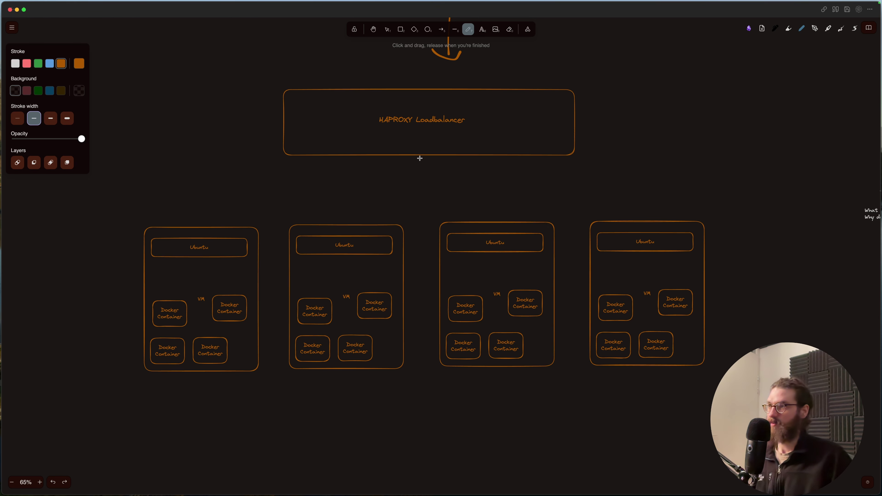
{"action": "mouse_move", "coordinate": [422, 158]}
{"action": "left_mouse_down"}
{"action": "mouse_move", "coordinate": [261, 212]}
{"action": "mouse_move", "coordinate": [191, 216]}
{"action": "left_mouse_up"}
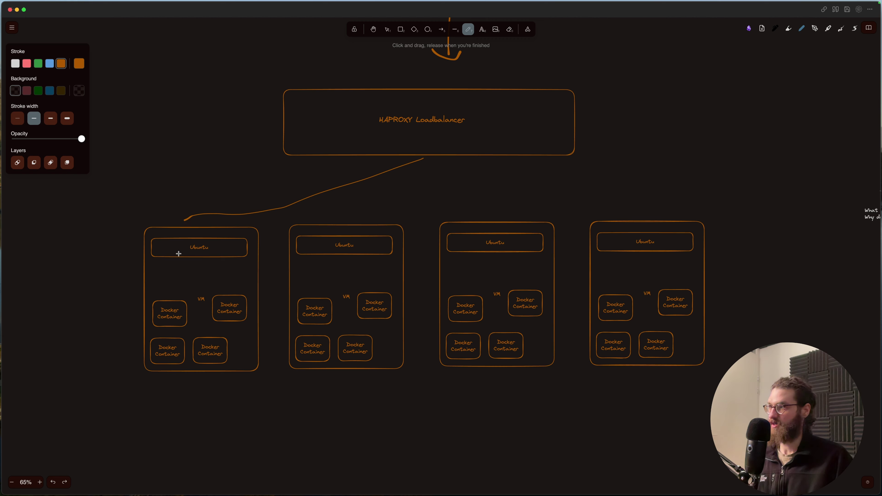
{"action": "mouse_move", "coordinate": [171, 264]}
{"action": "left_mouse_down"}
{"action": "mouse_move", "coordinate": [158, 291]}
{"action": "mouse_move", "coordinate": [172, 292]}
{"action": "left_mouse_up"}
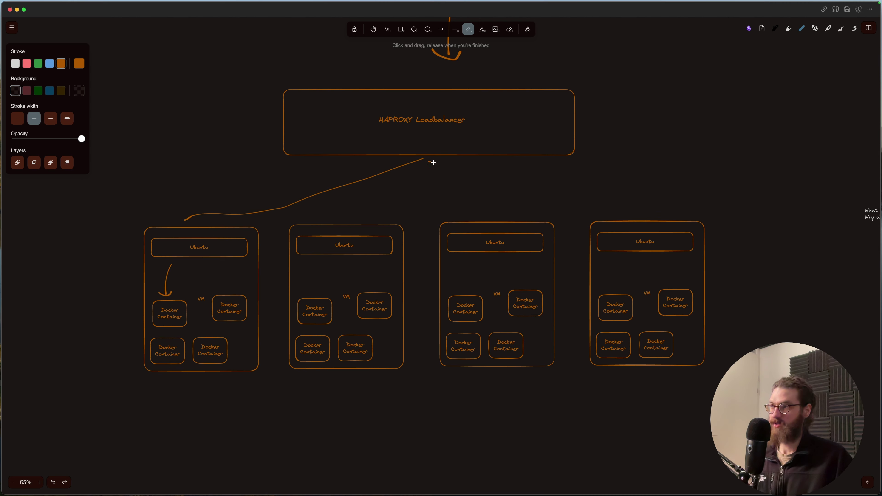
{"action": "mouse_move", "coordinate": [432, 163]}
{"action": "left_mouse_down"}
{"action": "mouse_move", "coordinate": [457, 189]}
{"action": "mouse_move", "coordinate": [452, 207]}
{"action": "mouse_move", "coordinate": [463, 205]}
{"action": "left_mouse_up"}
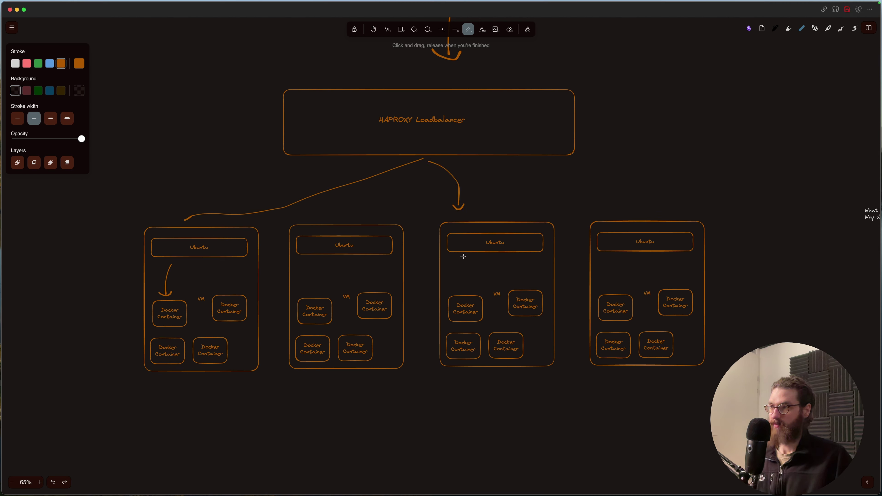
{"action": "left_click_drag", "start_coordinate": [465, 258], "coordinate": [465, 280]}
{"action": "scroll", "coordinate": [497, 191], "scroll_direction": "up", "scroll_amount": 5}
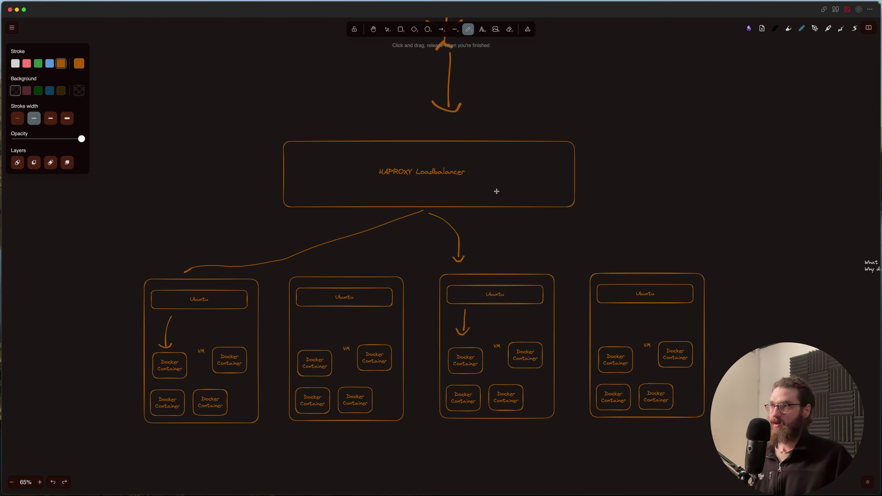
{"action": "scroll", "coordinate": [497, 192], "scroll_direction": "up", "scroll_amount": 2}
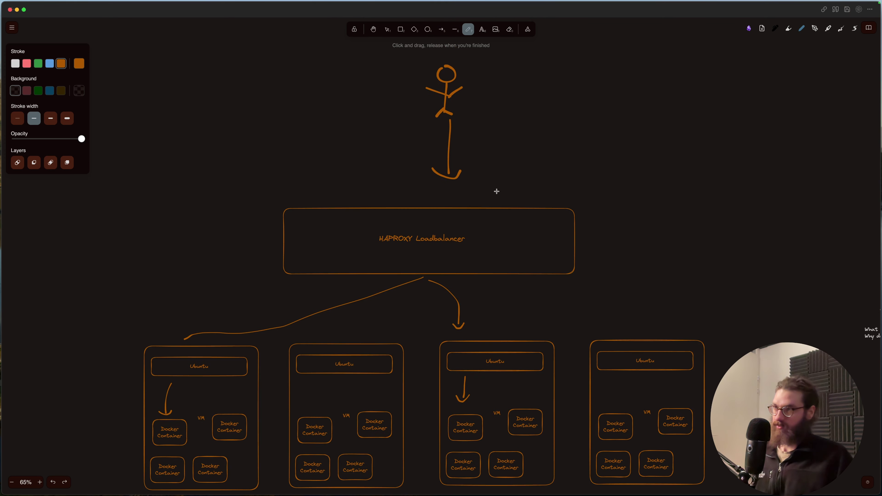
{"action": "scroll", "coordinate": [496, 191], "scroll_direction": "down", "scroll_amount": 3}
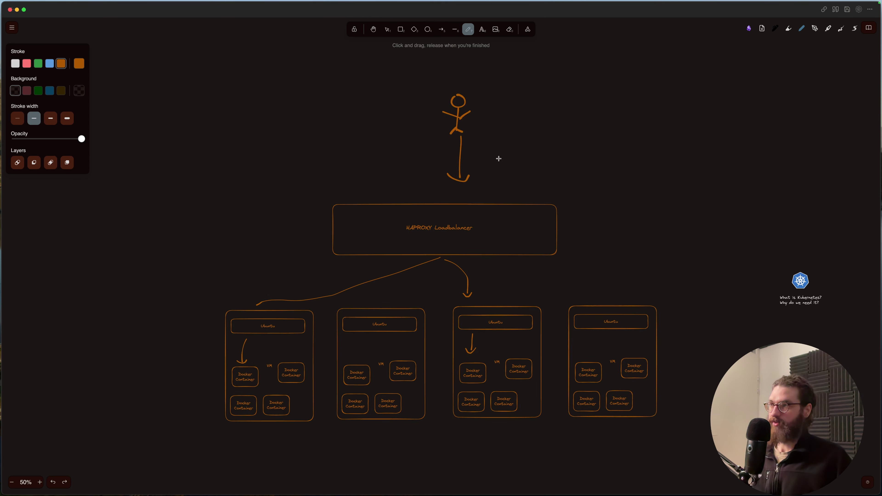
{"action": "scroll", "coordinate": [498, 158], "scroll_direction": "right", "scroll_amount": 1}
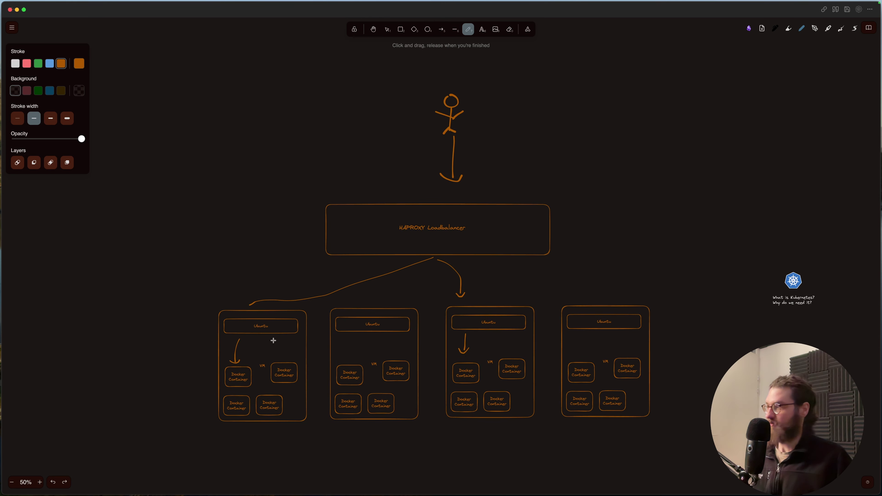
{"action": "scroll", "coordinate": [525, 289], "scroll_direction": "down", "scroll_amount": 1}
{"action": "scroll", "coordinate": [525, 288], "scroll_direction": "up", "scroll_amount": 2}
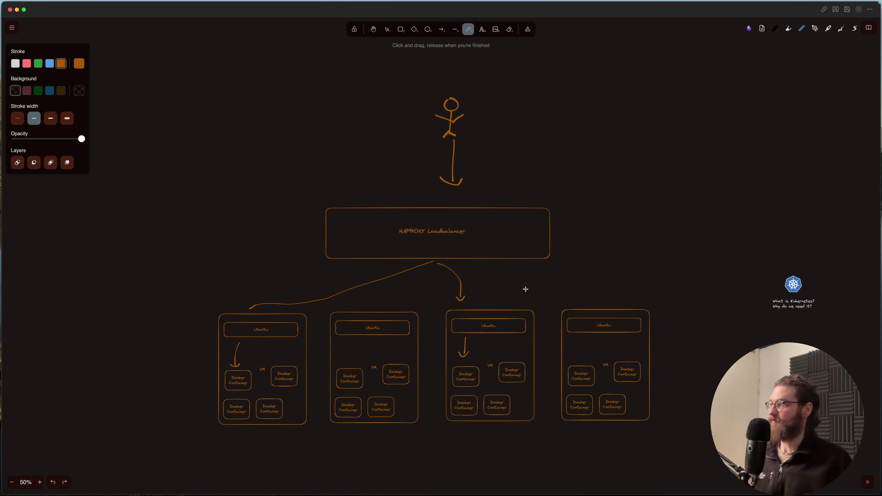
{"action": "scroll", "coordinate": [520, 374], "scroll_direction": "down", "scroll_amount": 1}
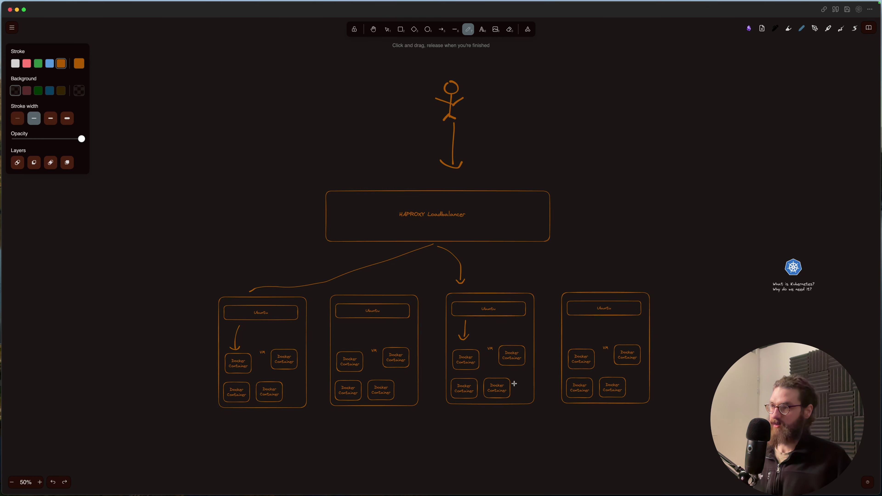
{"action": "scroll", "coordinate": [514, 383], "scroll_direction": "up", "scroll_amount": 2}
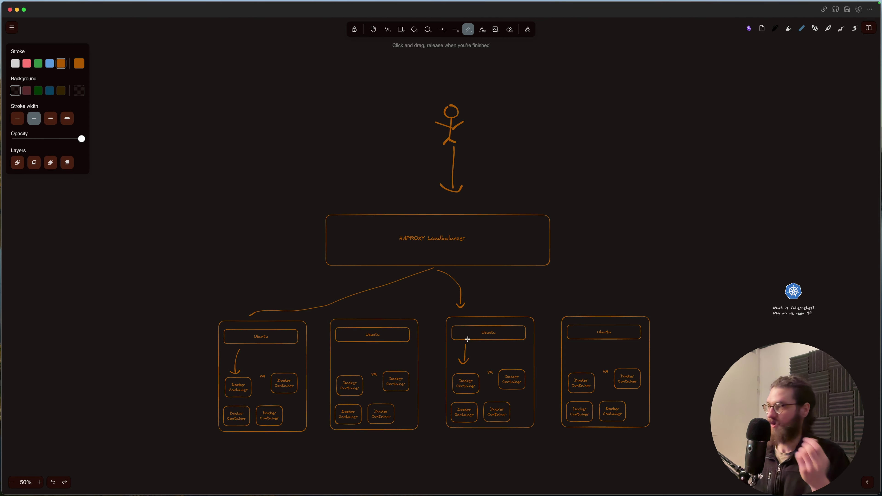
{"action": "scroll", "coordinate": [530, 361], "scroll_direction": "down", "scroll_amount": 5}
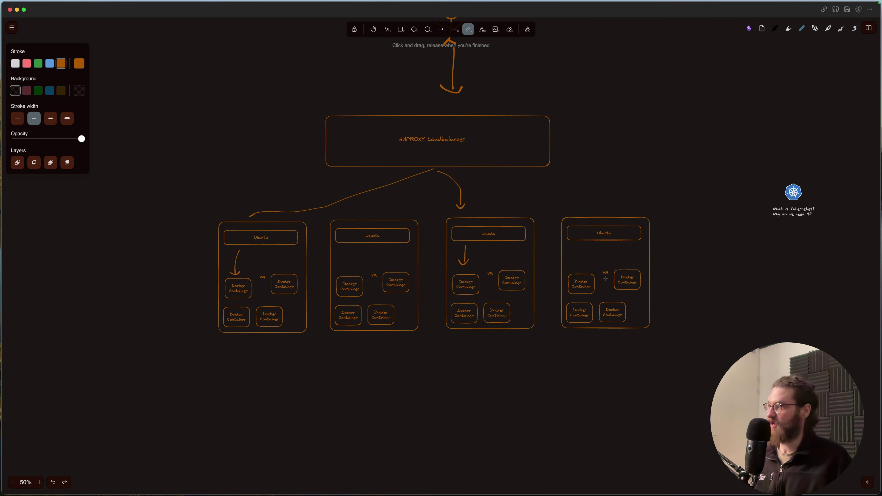
{"action": "scroll", "coordinate": [590, 253], "scroll_direction": "up", "scroll_amount": 2}
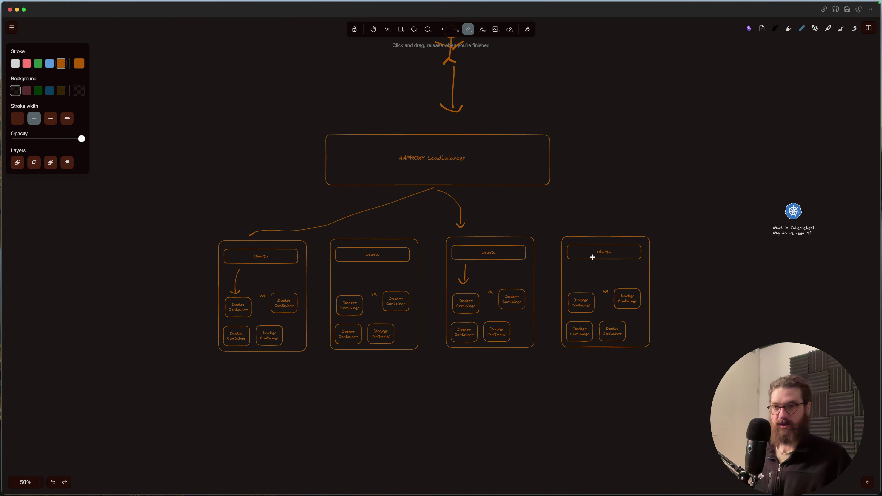
{"action": "scroll", "coordinate": [592, 257], "scroll_direction": "up", "scroll_amount": 4}
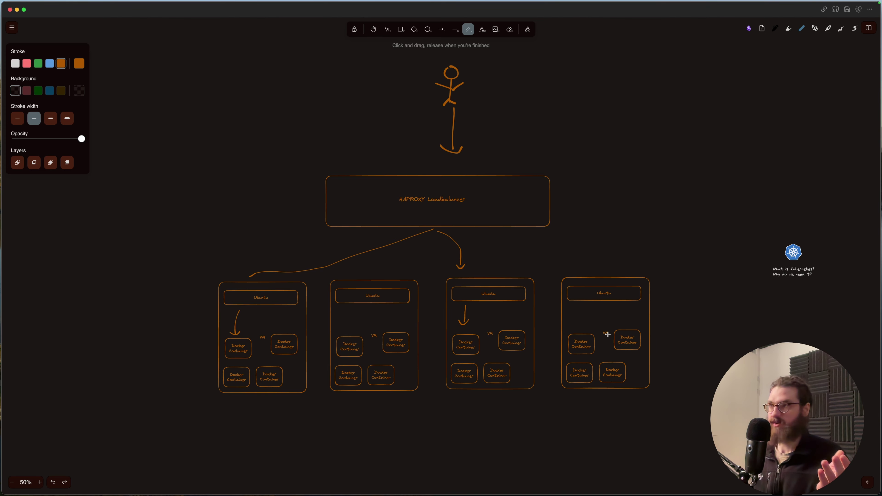
- Pan right to the Kubernetes icon and change the stroke colour from orange to white
{"action": "left_click", "coordinate": [401, 31]}
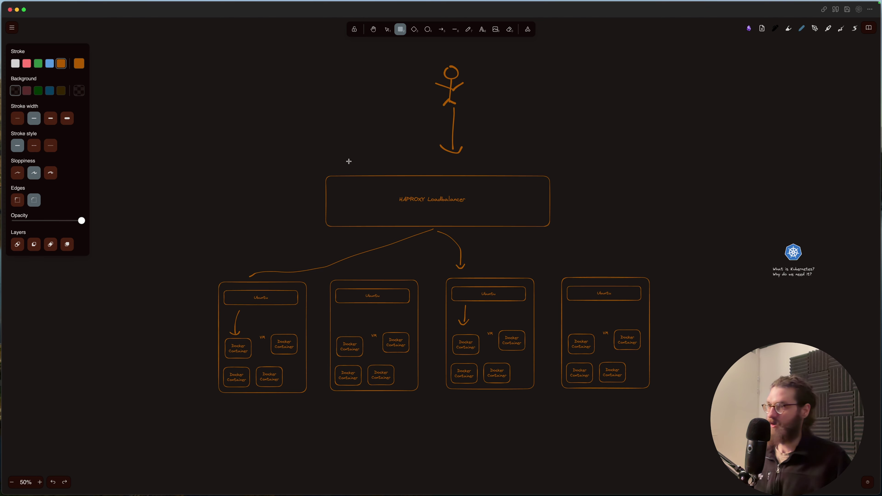
{"action": "scroll", "coordinate": [348, 162], "scroll_direction": "right", "scroll_amount": 5}
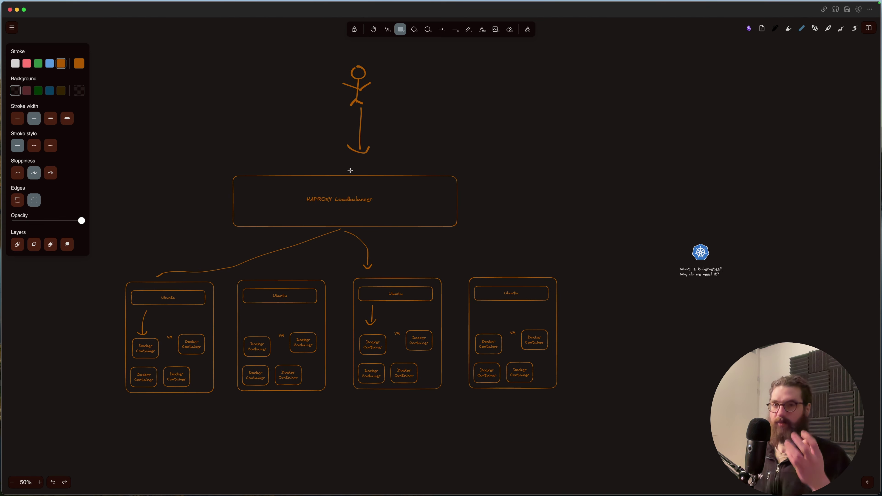
{"action": "scroll", "coordinate": [348, 169], "scroll_direction": "right", "scroll_amount": 15}
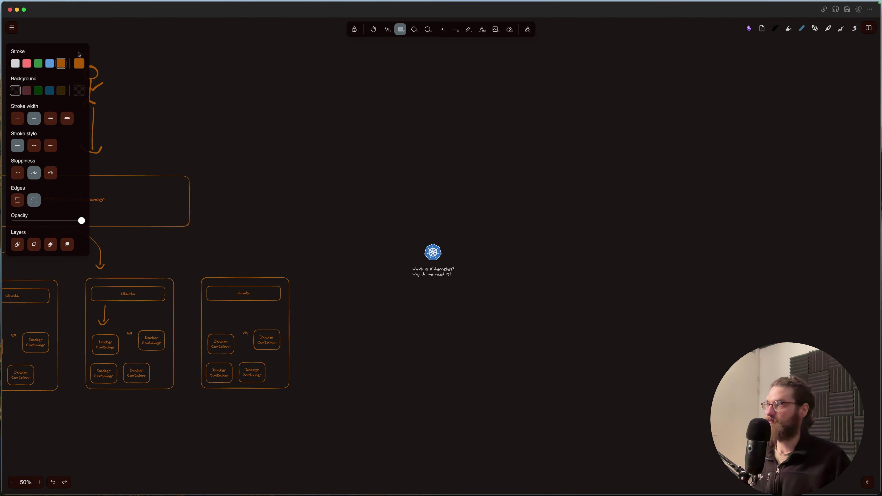
{"action": "left_click", "coordinate": [16, 64]}
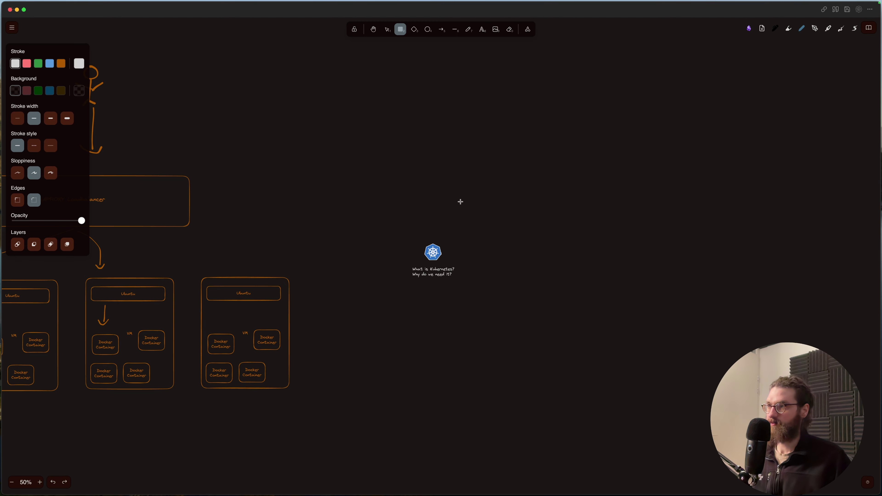
{"action": "left_click", "coordinate": [387, 30]}
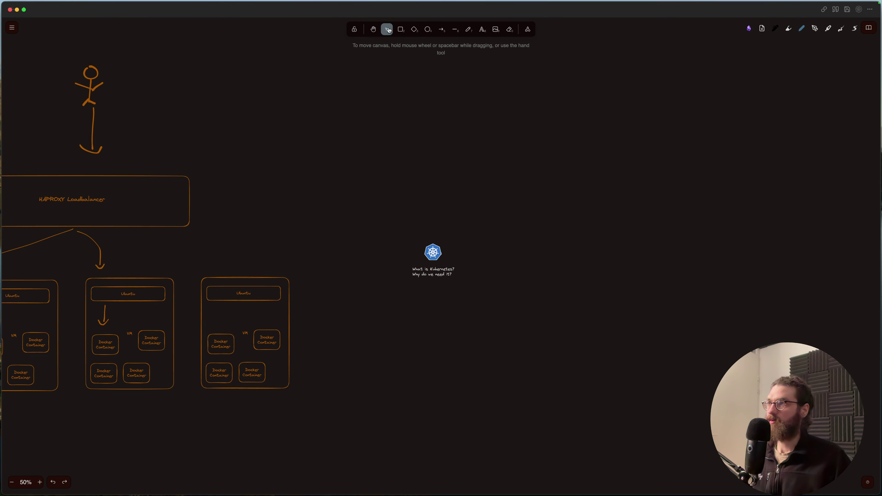
- Write 'Kubernetes is the Operating System of the Cloud' plus a sentence about communicating virtual machines
{"action": "double_click", "coordinate": [437, 187]}
{"action": "type", "text": "Kubernetes is the Operatin"}
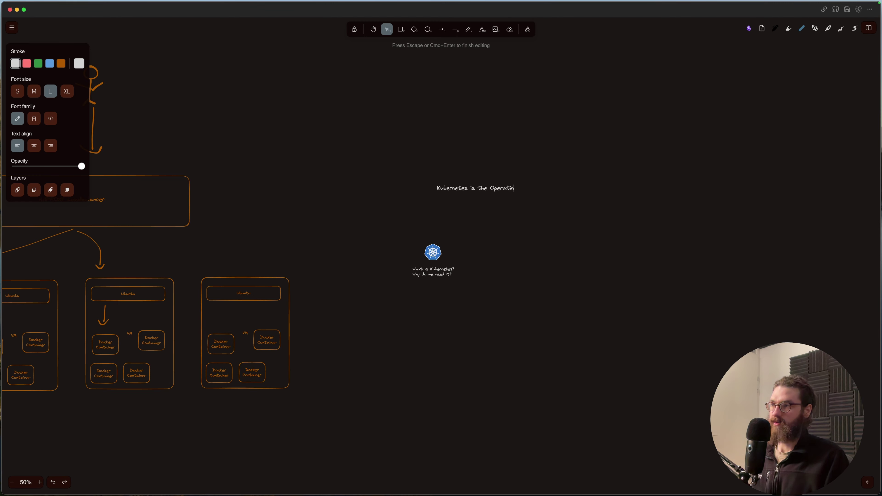
{"action": "type", "text": "g System of the Cl"}
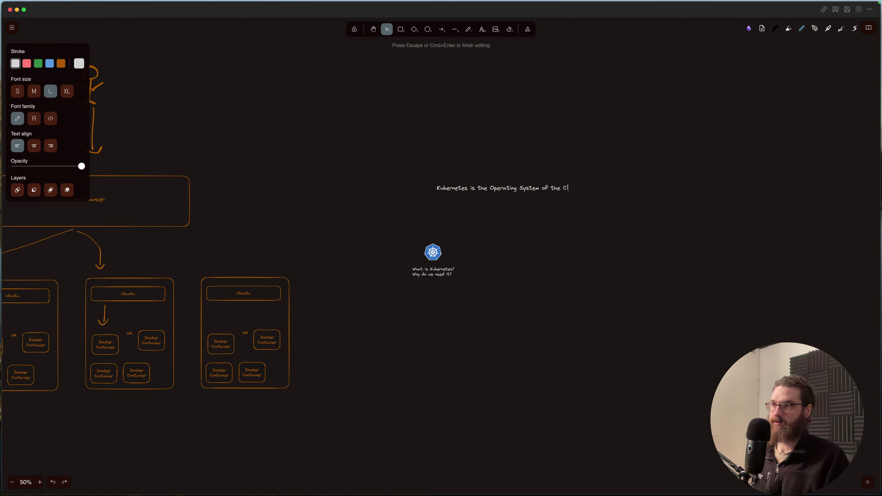
{"action": "type", "text": "oud.  "}
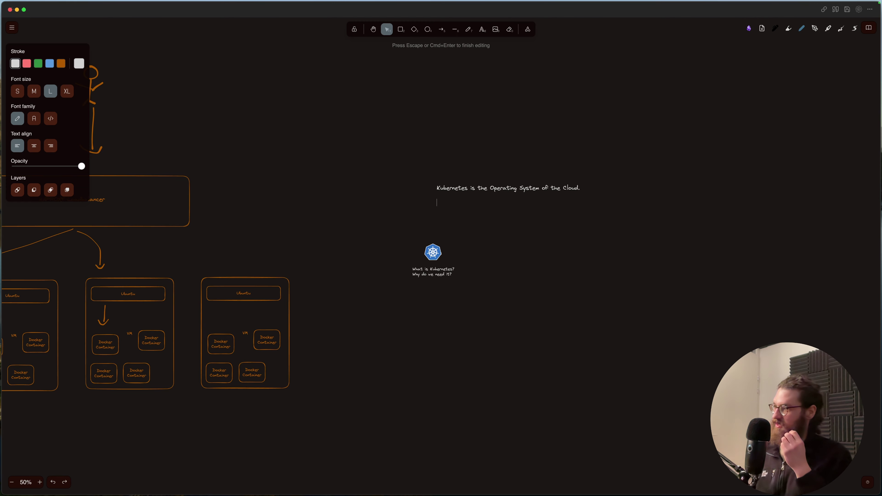
{"action": "type", "text": "A way"}
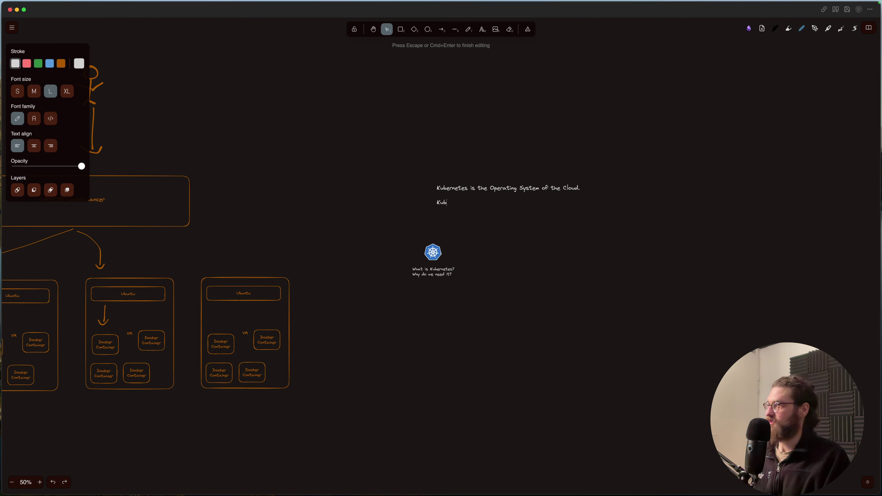
{"action": "type", "text": "Kubernetes is ab u"}
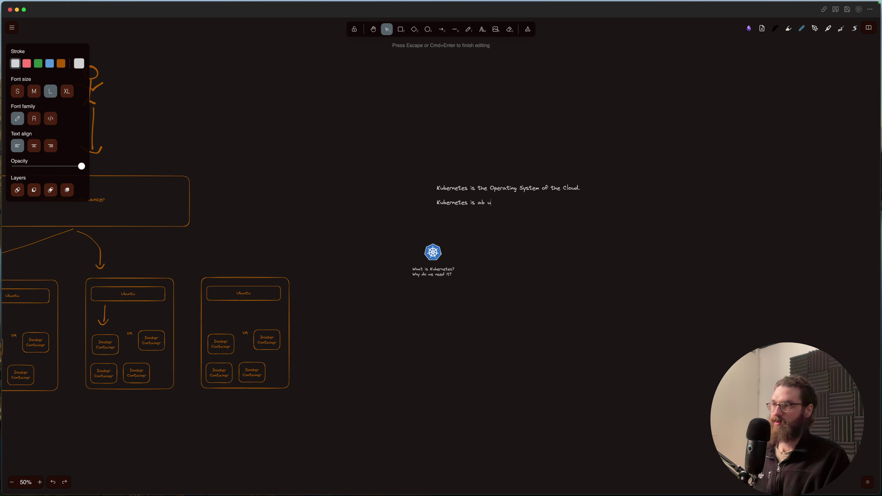
{"action": "key", "text": "BackSpace"}
{"action": "key", "text": "BackSpace"}
{"action": "key", "text": "BackSpace"}
{"action": "type", "text": "bunch of virtual machines, who"}
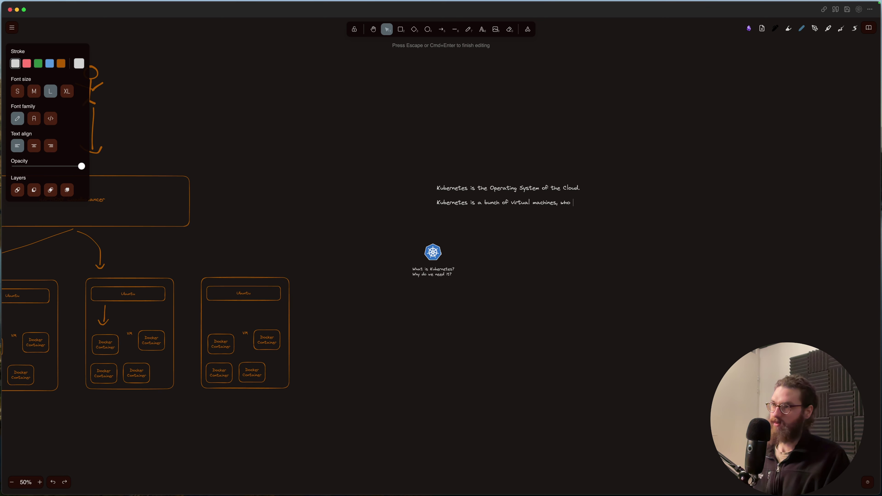
{"action": "type", "text": " are able to commu"}
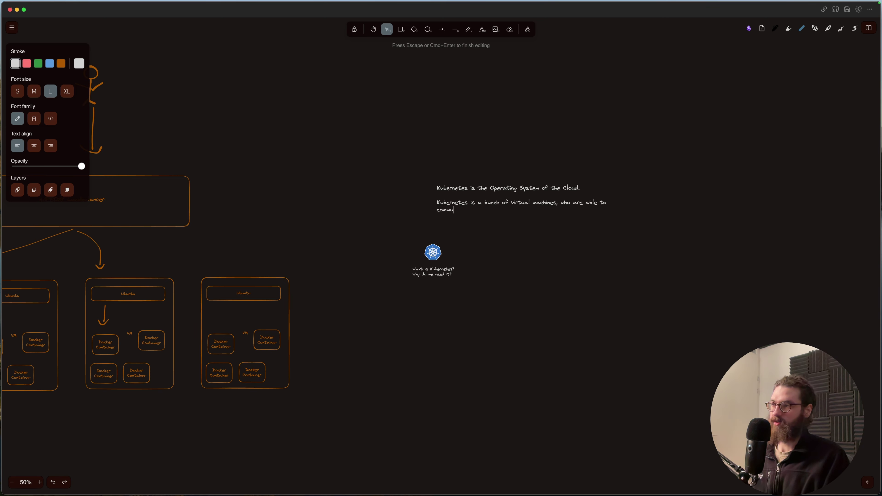
{"action": "type", "text": "nicate properly"}
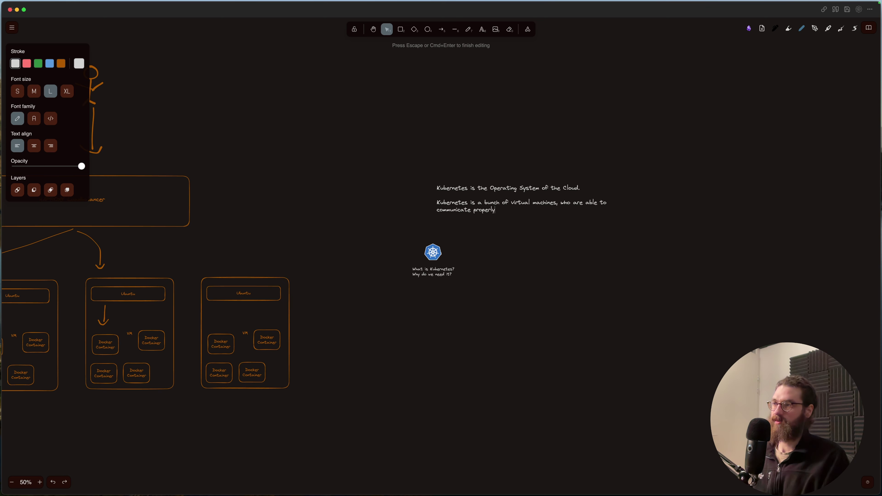
{"action": "type", "text": " with each other"}
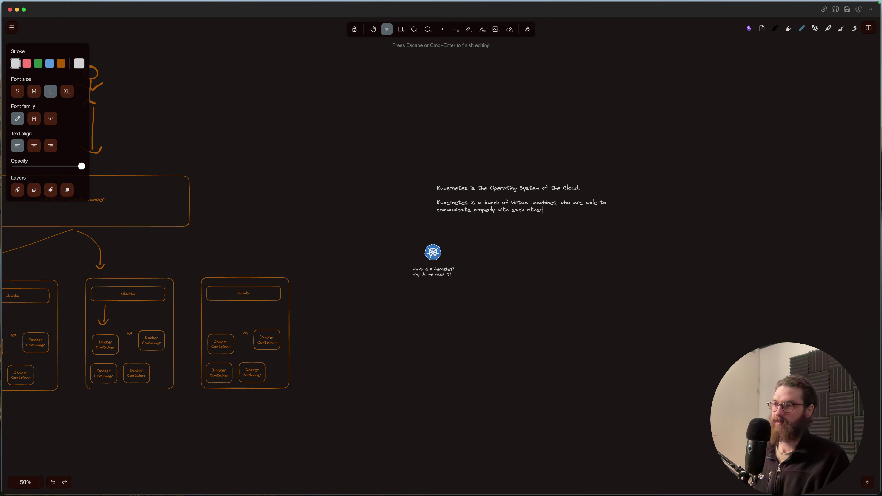
{"action": "type", "text": " and to div"}
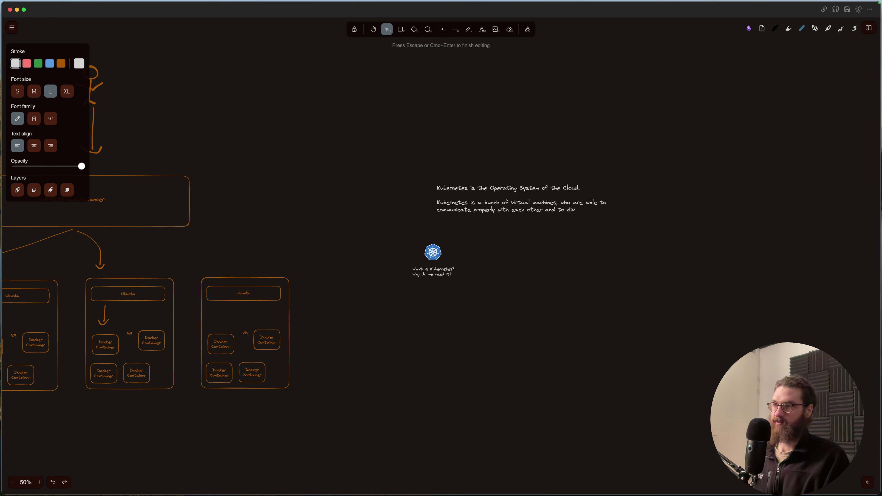
{"action": "type", "text": "die their workload."}
{"action": "left_click", "coordinate": [527, 221]}
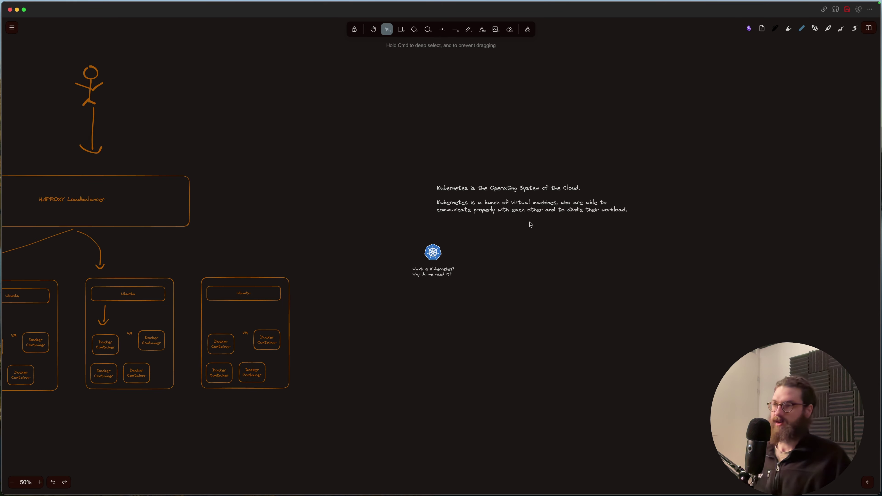
- Select and re-open the definition paragraph, then pan left to the load balancer diagram
{"action": "left_click", "coordinate": [531, 209]}
{"action": "double_click", "coordinate": [530, 209]}
{"action": "left_click", "coordinate": [529, 254]}
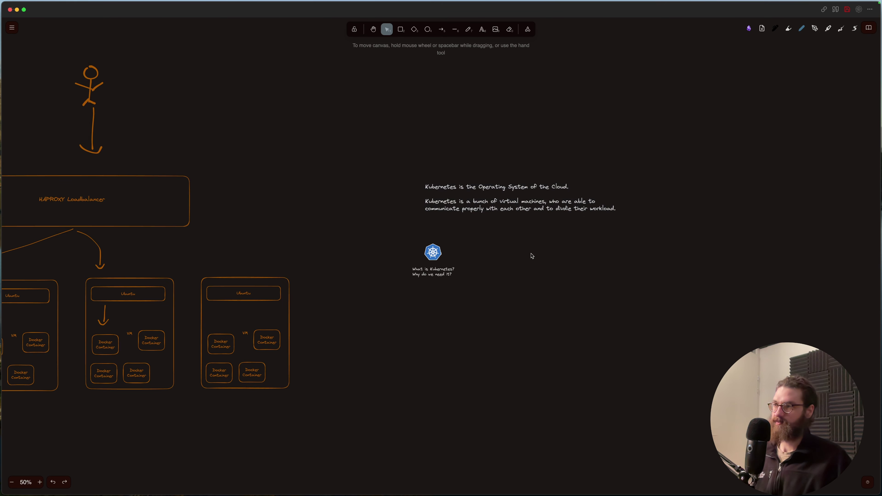
{"action": "scroll", "coordinate": [536, 256], "scroll_direction": "left", "scroll_amount": 15}
{"action": "scroll", "coordinate": [537, 256], "scroll_direction": "right", "scroll_amount": 18}
{"action": "scroll", "coordinate": [536, 256], "scroll_direction": "left", "scroll_amount": 8}
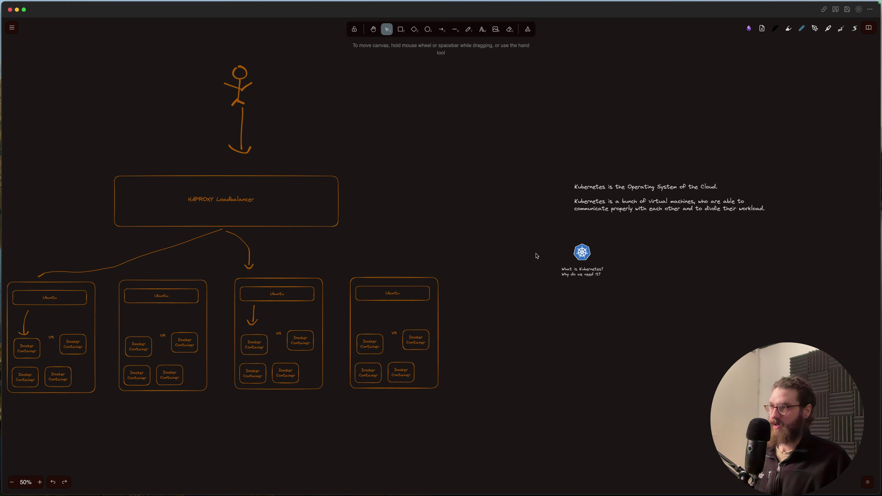
{"action": "scroll", "coordinate": [537, 256], "scroll_direction": "left", "scroll_amount": 8}
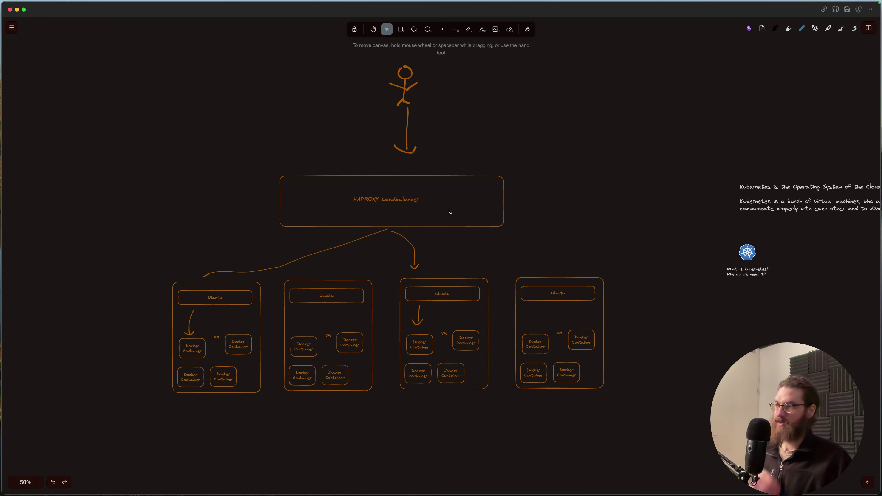
- Delete the HAPROXY Loadbalancer label, leaving the load balancer box empty
{"action": "left_click", "coordinate": [409, 200]}
{"action": "left_click", "coordinate": [406, 177]}
{"action": "left_click", "coordinate": [405, 197]}
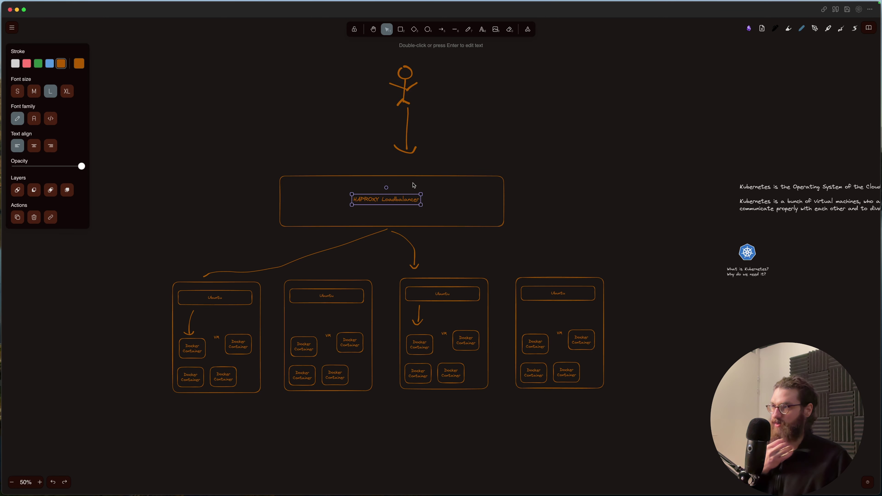
{"action": "key", "text": "Delete"}
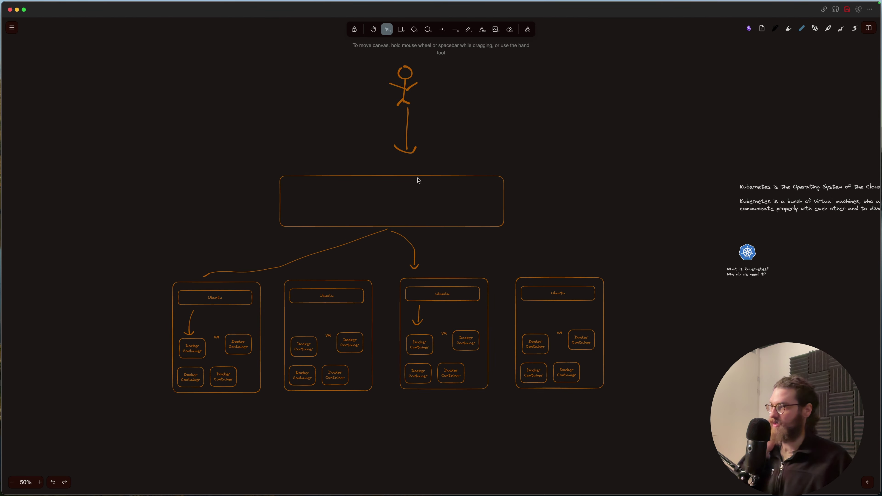
{"action": "left_click", "coordinate": [375, 176]}
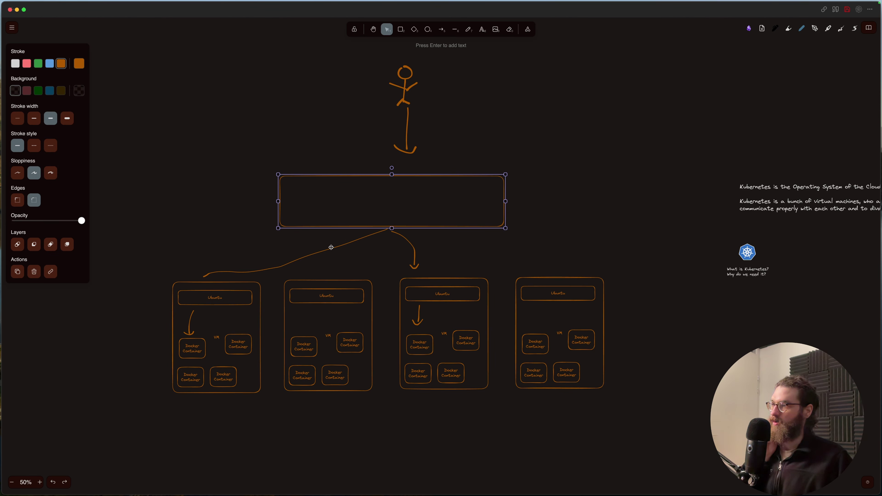
{"action": "scroll", "coordinate": [339, 234], "scroll_direction": "left", "scroll_amount": 1}
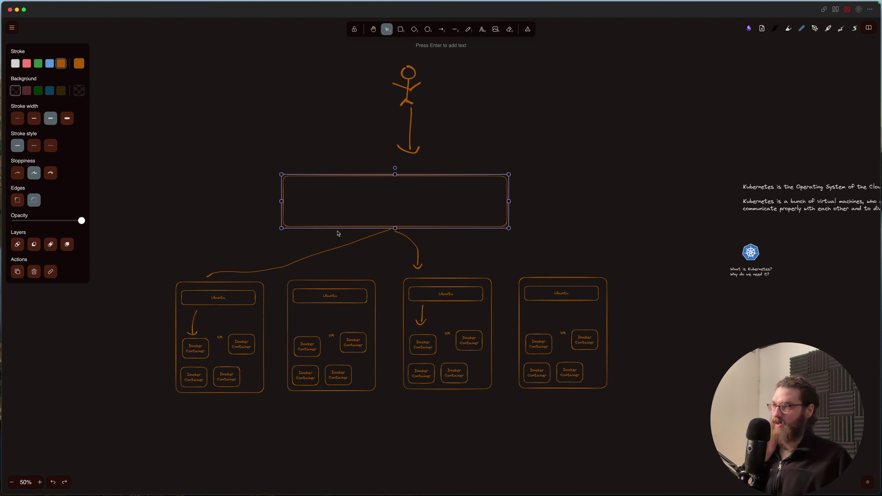
{"action": "left_click_drag", "start_coordinate": [381, 205], "coordinate": [384, 200]}
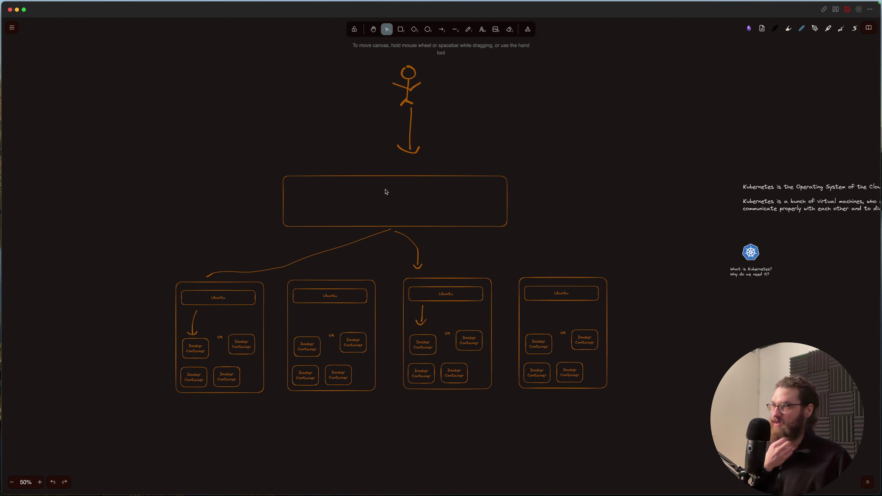
- Select the stick figure, then undo to restore the HAPROXY Loadbalancer label
{"action": "scroll", "coordinate": [386, 191], "scroll_direction": "up", "scroll_amount": 2}
{"action": "mouse_move", "coordinate": [371, 84]}
{"action": "left_mouse_down"}
{"action": "mouse_move", "coordinate": [451, 148]}
{"action": "mouse_move", "coordinate": [446, 171]}
{"action": "left_mouse_up"}
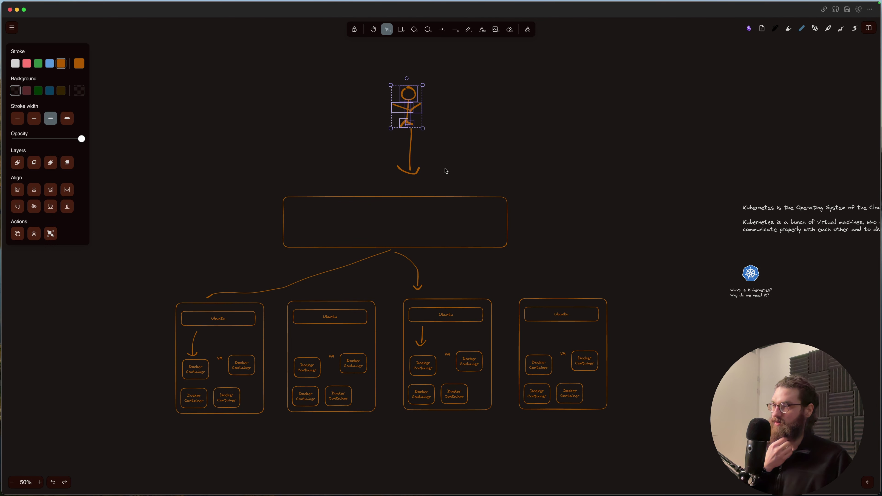
{"action": "left_click", "coordinate": [447, 172]}
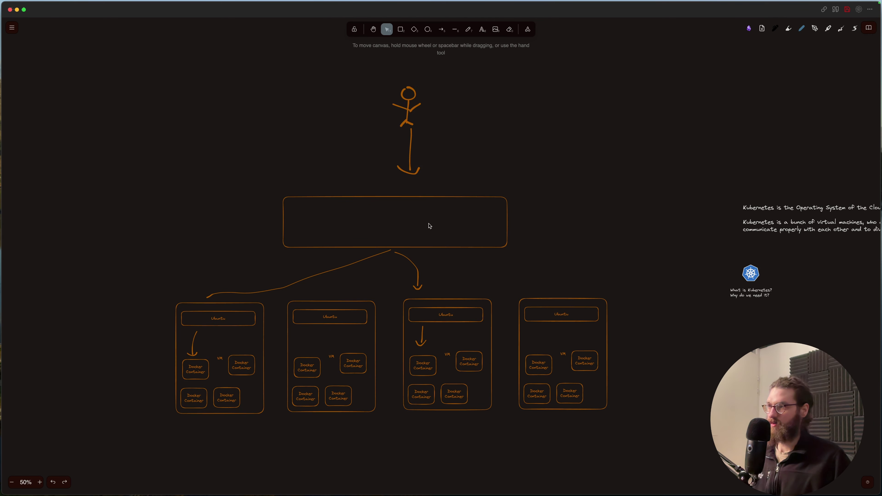
{"action": "key", "text": "super+z"}
- Select the rightmost VM box with all its contents and copy it
{"action": "scroll", "coordinate": [536, 179], "scroll_direction": "left", "scroll_amount": 5}
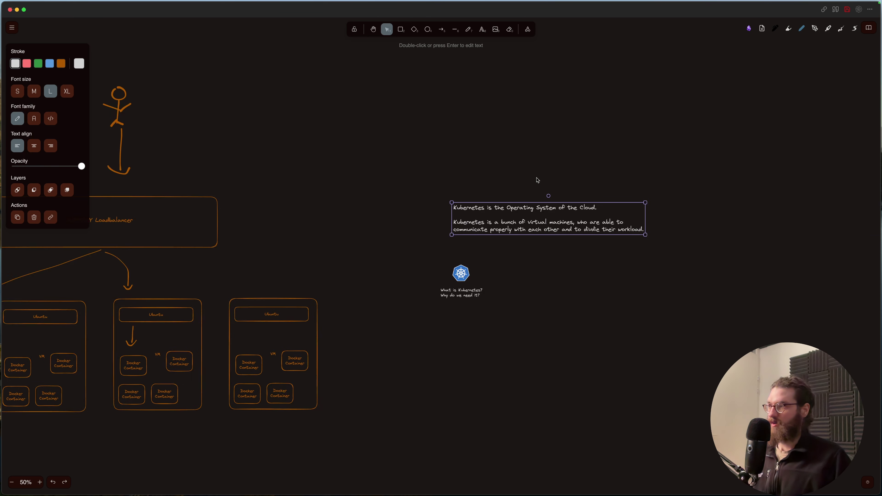
{"action": "left_click", "coordinate": [275, 324]}
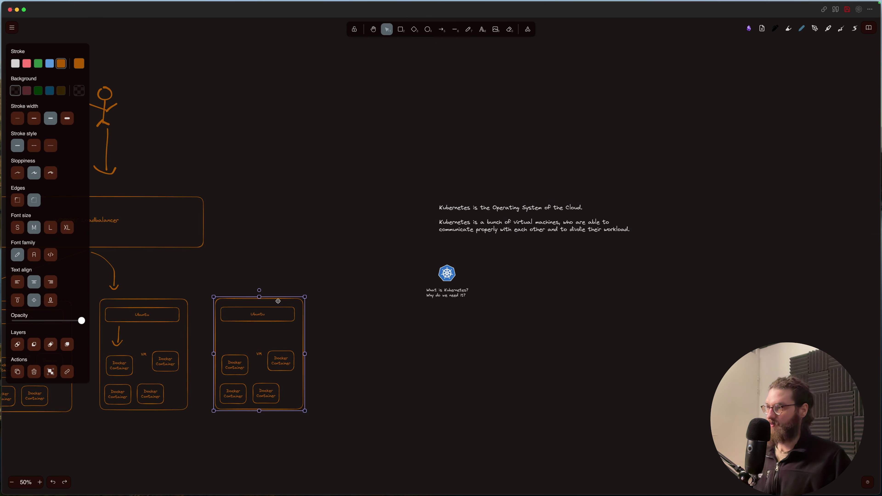
{"action": "left_click_drag", "start_coordinate": [203, 281], "coordinate": [357, 429]}
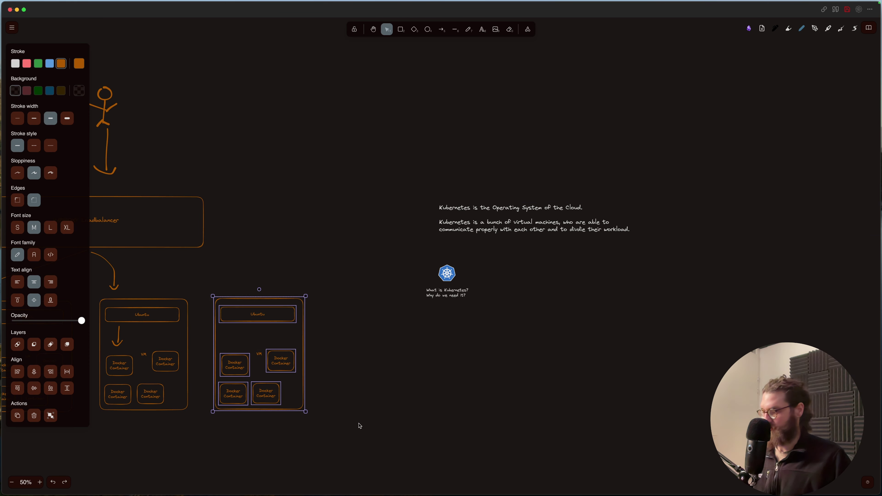
{"action": "scroll", "coordinate": [606, 349], "scroll_direction": "right", "scroll_amount": 10}
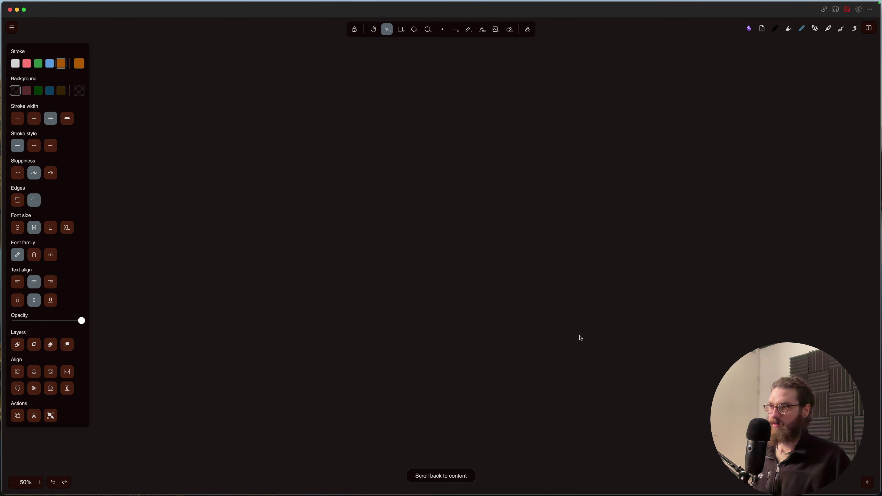
{"action": "left_click", "coordinate": [514, 312]}
{"action": "key", "text": "super+z"}
{"action": "scroll", "coordinate": [451, 308], "scroll_direction": "left", "scroll_amount": 10}
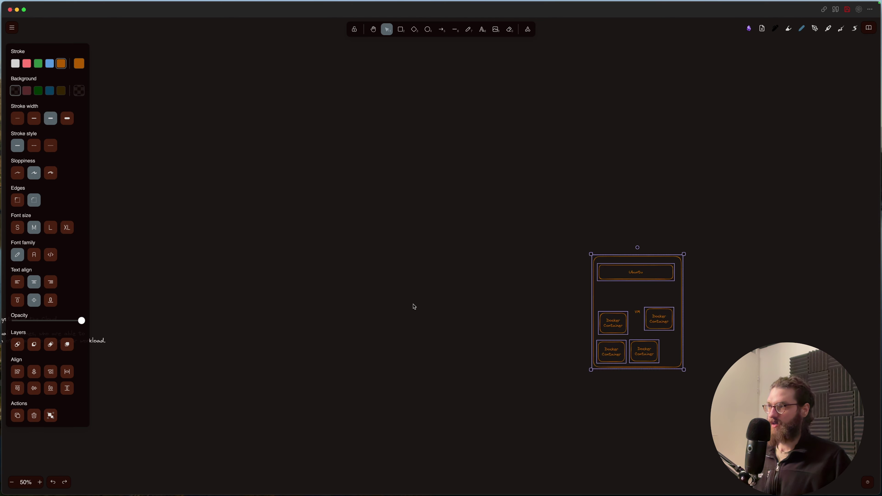
{"action": "scroll", "coordinate": [687, 295], "scroll_direction": "right", "scroll_amount": 6}
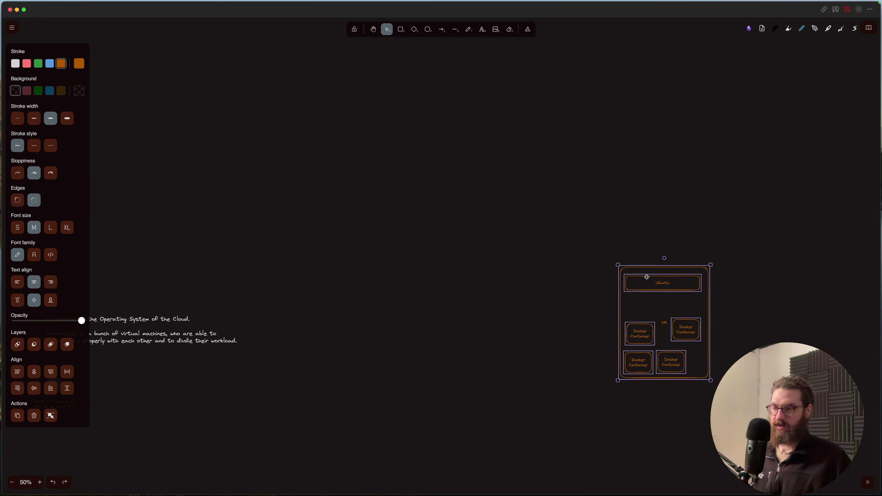
- Paste a copy of the VM box and move it level with the original
{"action": "left_click", "coordinate": [660, 301]}
{"action": "key", "text": "super+v"}
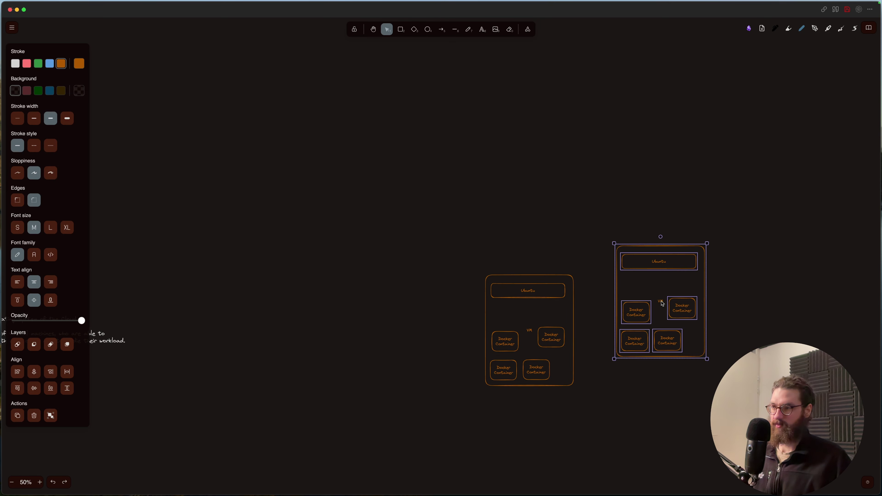
{"action": "scroll", "coordinate": [663, 300], "scroll_direction": "right", "scroll_amount": 10}
{"action": "scroll", "coordinate": [427, 252], "scroll_direction": "left", "scroll_amount": 5}
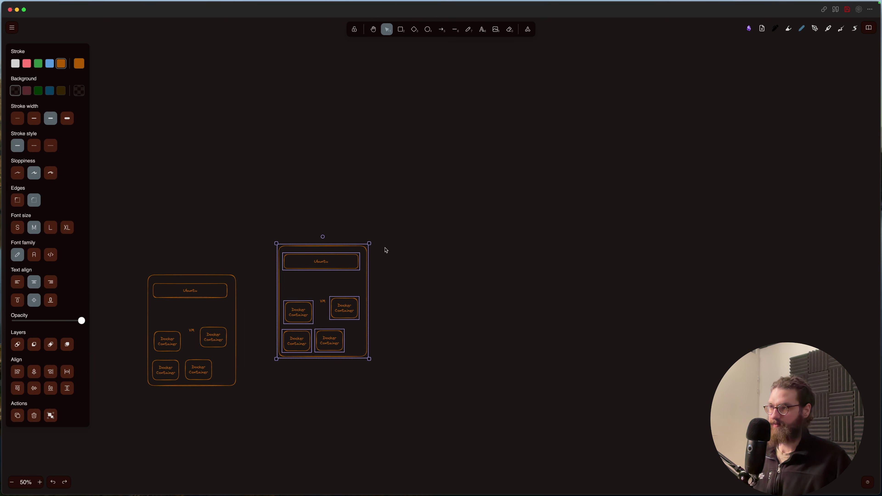
{"action": "left_click_drag", "start_coordinate": [358, 247], "coordinate": [360, 269]}
{"action": "left_click", "coordinate": [473, 301]}
- Paste two more copies and place them in line as the third and fourth VMs
{"action": "key", "text": "super+v"}
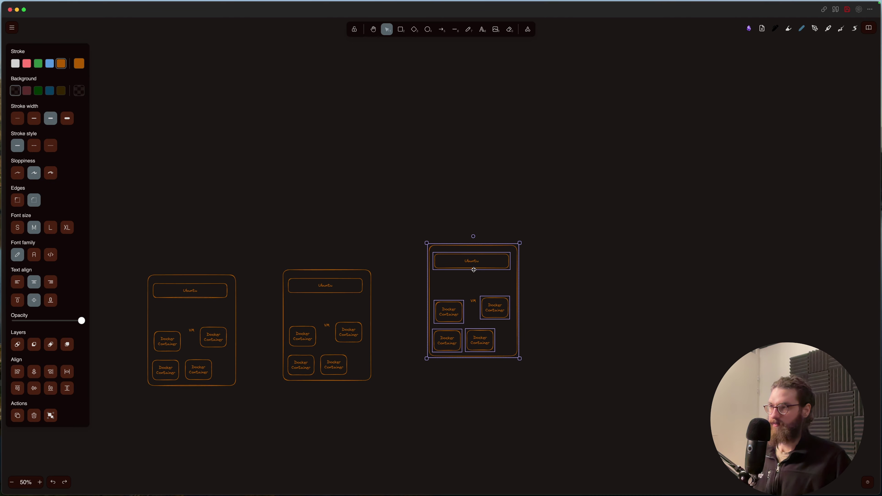
{"action": "left_click_drag", "start_coordinate": [474, 269], "coordinate": [451, 293]}
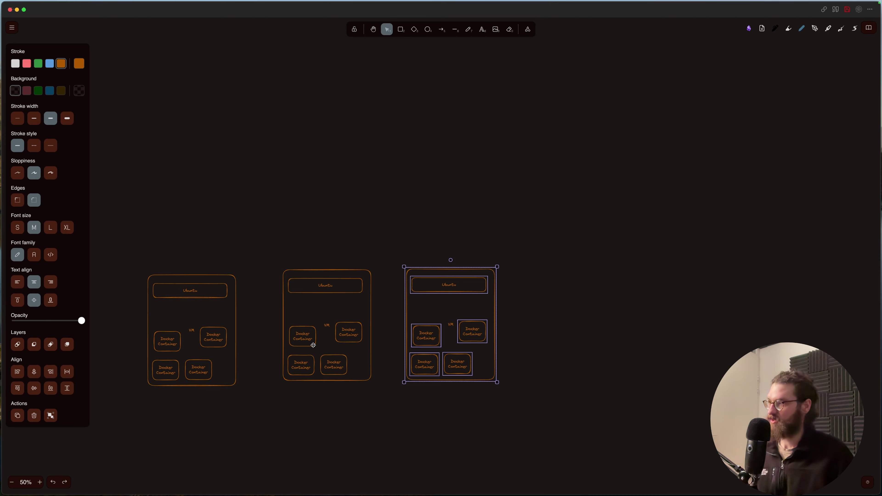
{"action": "left_click_drag", "start_coordinate": [412, 334], "coordinate": [412, 331]}
{"action": "left_click", "coordinate": [610, 315]}
{"action": "key", "text": "super+v"}
{"action": "left_click_drag", "start_coordinate": [606, 301], "coordinate": [562, 322]}
- Select the second VM box, undo the last change, and clear the selection
{"action": "scroll", "coordinate": [429, 408], "scroll_direction": "up", "scroll_amount": 2}
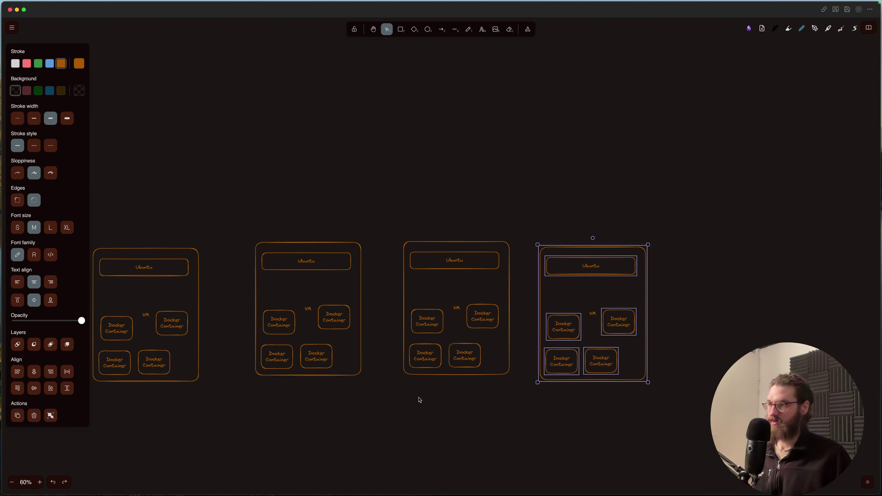
{"action": "scroll", "coordinate": [420, 397], "scroll_direction": "left", "scroll_amount": 3}
{"action": "left_click", "coordinate": [336, 283]}
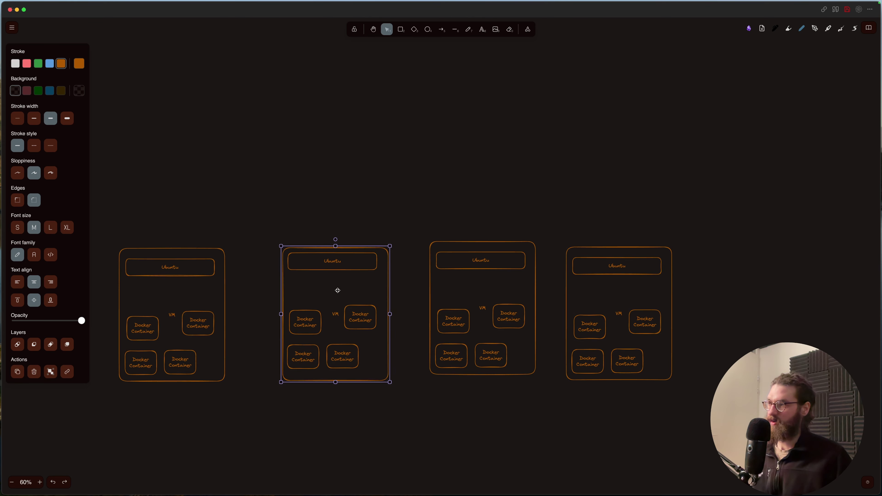
{"action": "key", "text": "super+z"}
{"action": "left_click", "coordinate": [386, 218]}
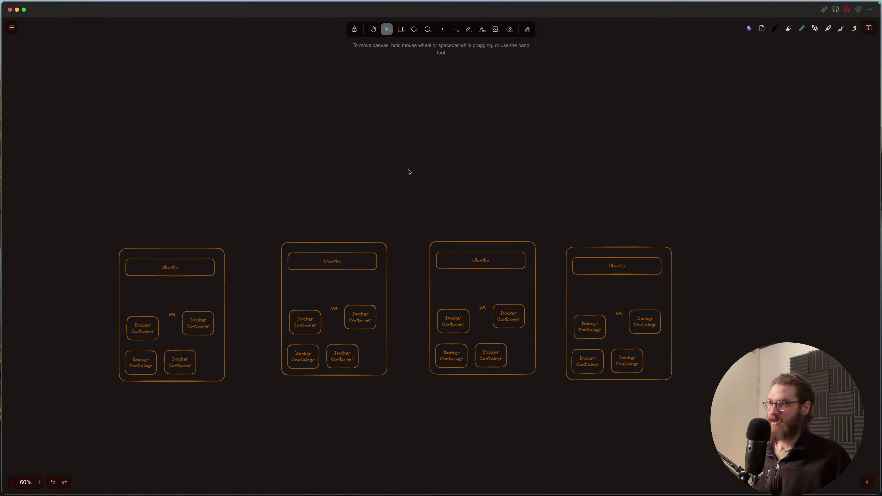
{"action": "scroll", "coordinate": [403, 167], "scroll_direction": "up", "scroll_amount": 2}
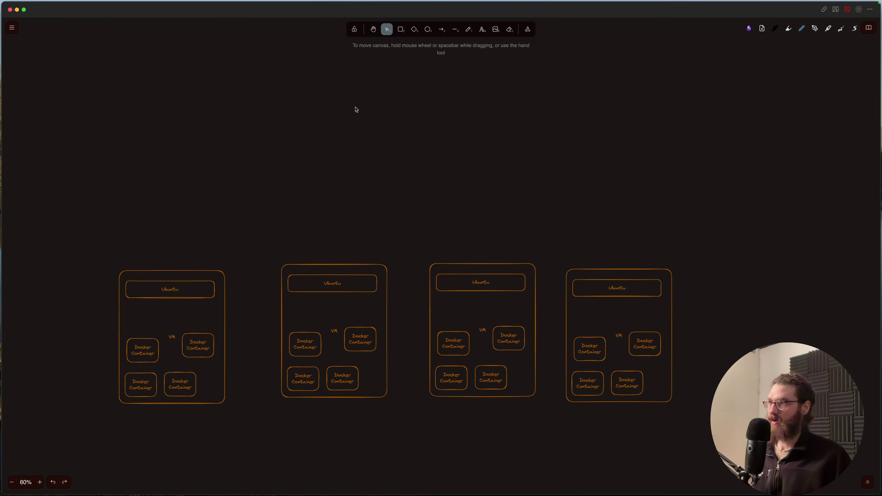
- Draw a wide box labelled 'Control Plane' above the VM row and move it up and left
{"action": "left_click", "coordinate": [400, 29]}
{"action": "left_click_drag", "start_coordinate": [266, 138], "coordinate": [561, 192]}
{"action": "left_click", "coordinate": [432, 174]}
{"action": "double_click", "coordinate": [417, 174]}
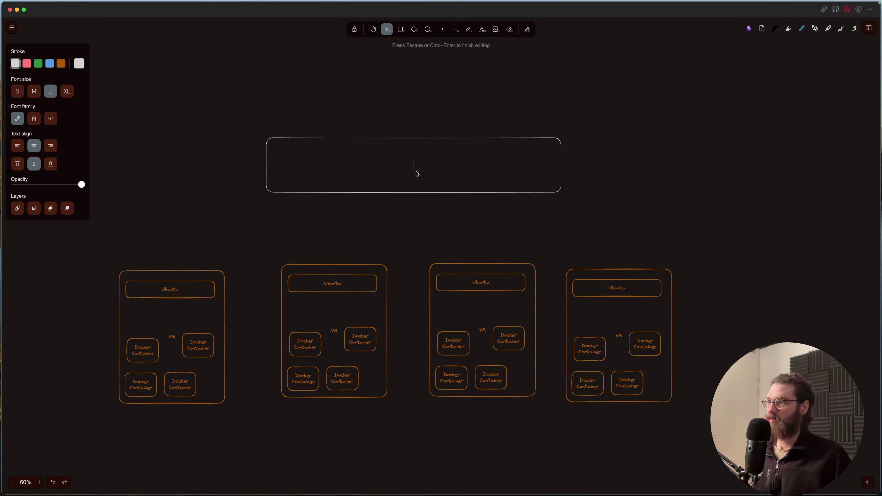
{"action": "type", "text": "Control Plane"}
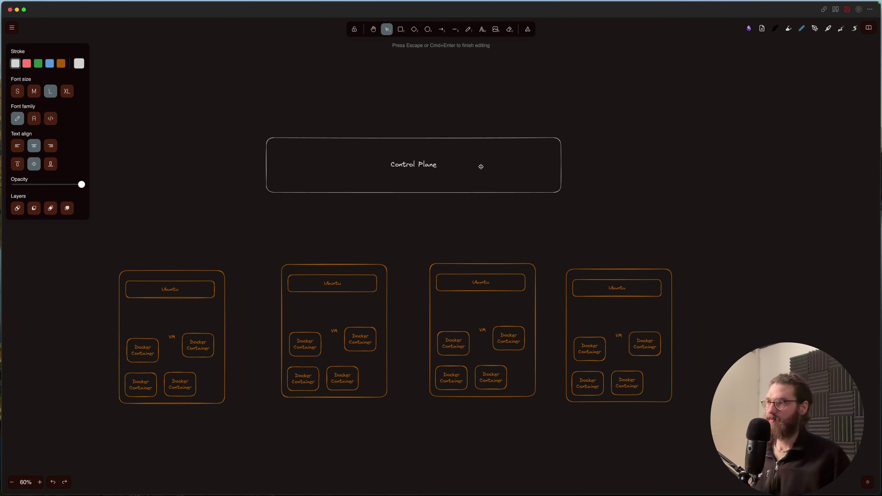
{"action": "key", "text": "Escape"}
{"action": "left_click_drag", "start_coordinate": [467, 139], "coordinate": [443, 113]}
- Rename the first box's VM text to 'Worker Node'
{"action": "left_click", "coordinate": [203, 243]}
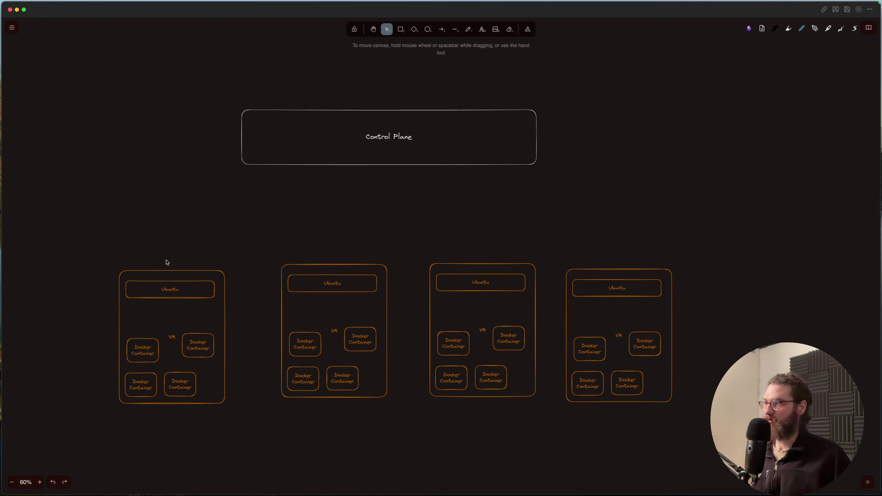
{"action": "left_click", "coordinate": [172, 337]}
{"action": "double_click", "coordinate": [172, 337]}
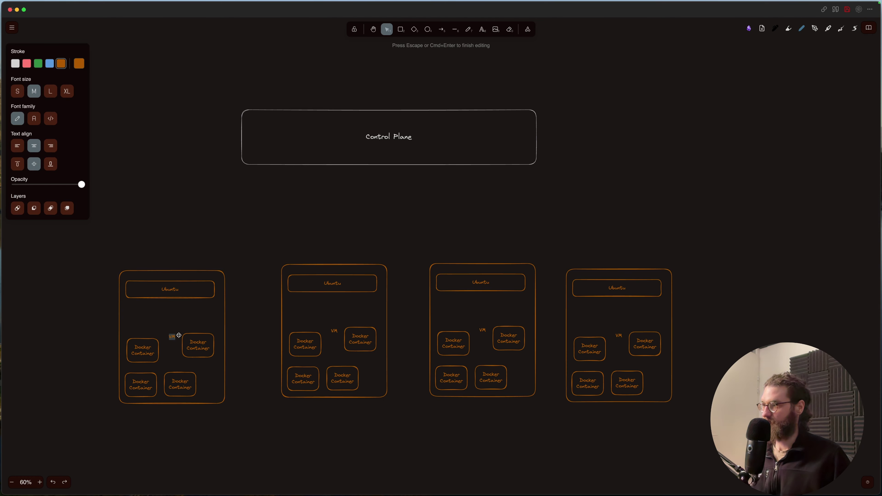
{"action": "type", "text": "Worker Node"}
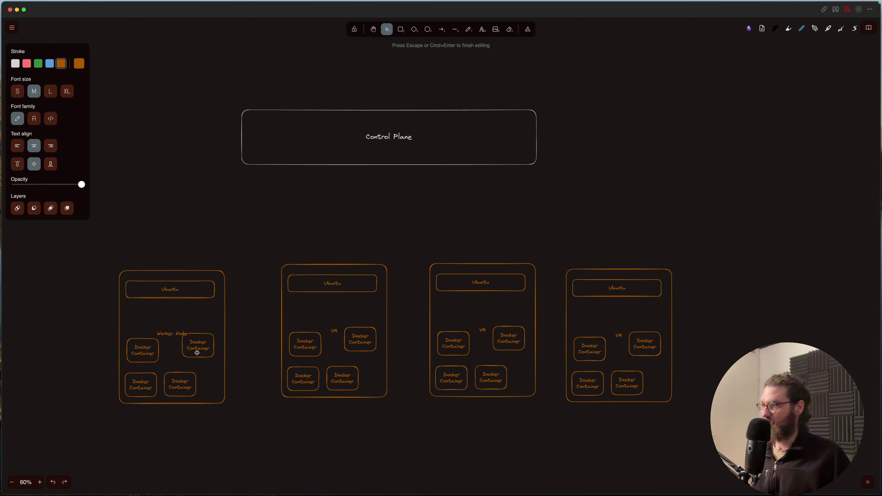
{"action": "key", "text": "Escape"}
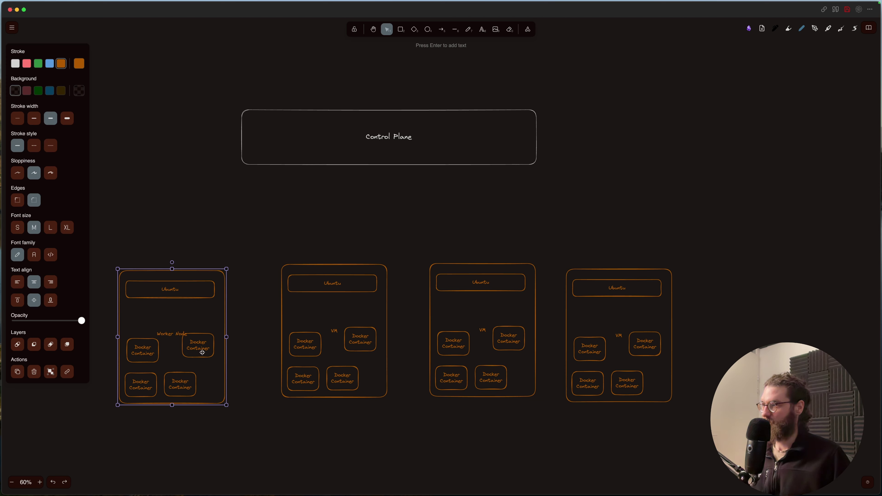
- Add a 'Worker Node' text label above the first VM box
{"action": "double_click", "coordinate": [171, 241]}
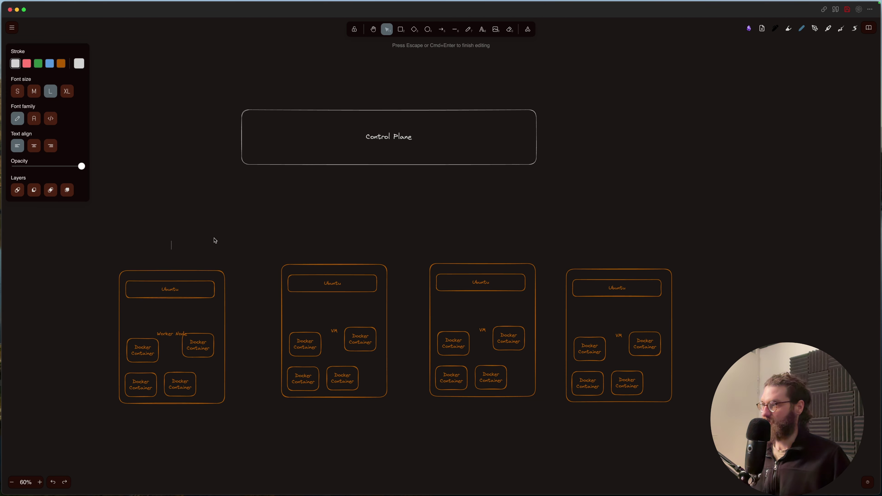
{"action": "type", "text": "Worker Node"}
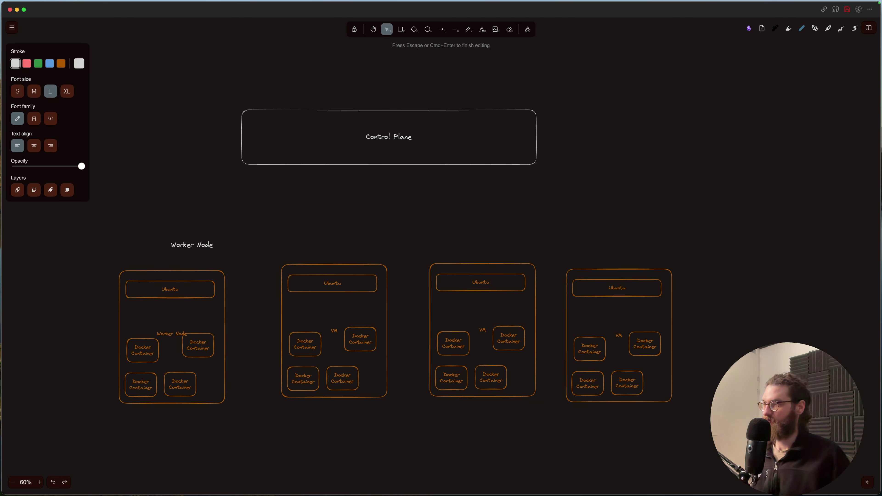
{"action": "key", "text": "Escape"}
{"action": "left_click", "coordinate": [183, 254]}
{"action": "left_click_drag", "start_coordinate": [183, 254], "coordinate": [180, 256]}
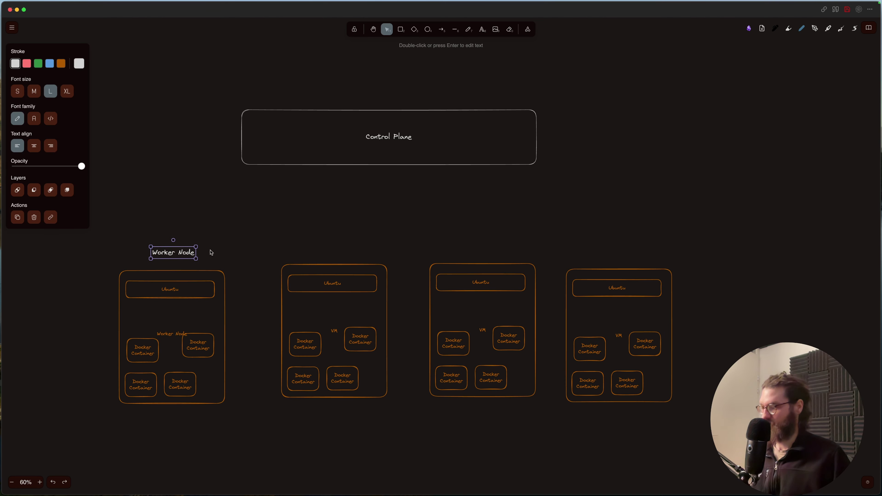
- Paste 'Worker Node' labels above the second, third and fourth VM boxes
{"action": "key", "text": "super+v"}
{"action": "left_click", "coordinate": [467, 246]}
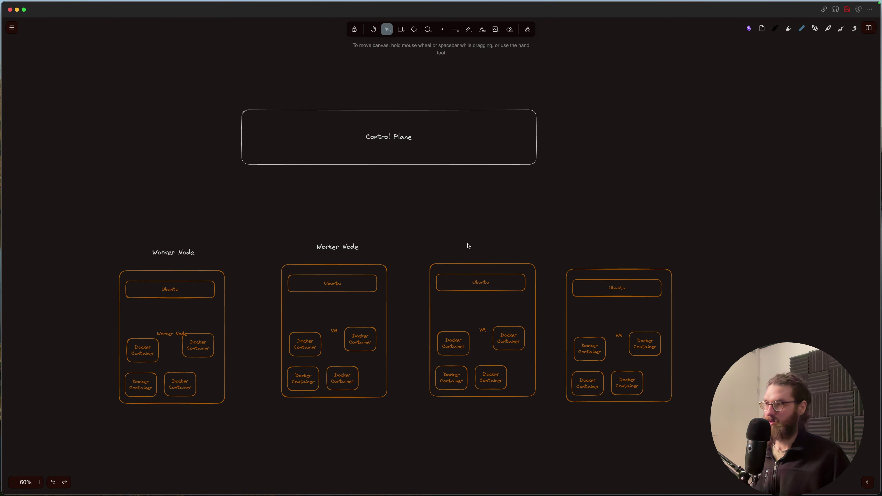
{"action": "key", "text": "super+v"}
{"action": "left_click_drag", "start_coordinate": [467, 244], "coordinate": [481, 249]}
{"action": "left_click", "coordinate": [608, 255]}
{"action": "key", "text": "super+v"}
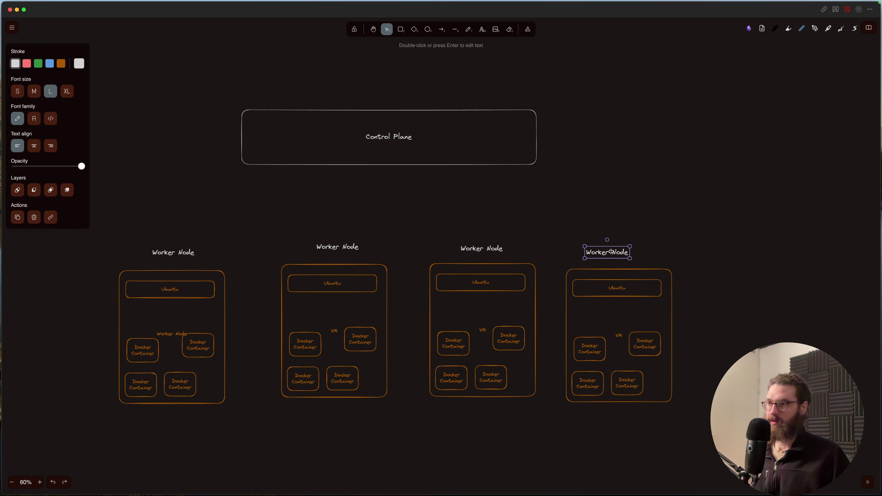
{"action": "left_click_drag", "start_coordinate": [608, 255], "coordinate": [620, 250]}
{"action": "scroll", "coordinate": [621, 250], "scroll_direction": "up", "scroll_amount": 2}
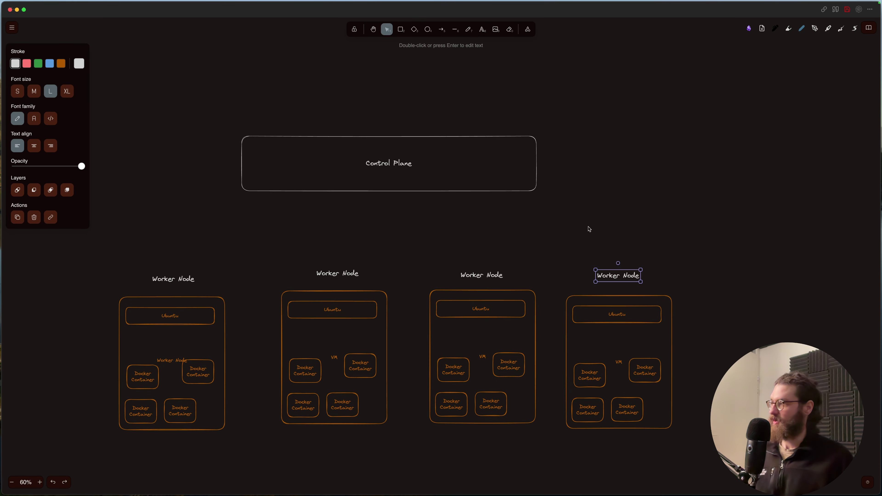
{"action": "scroll", "coordinate": [505, 146], "scroll_direction": "up", "scroll_amount": 2}
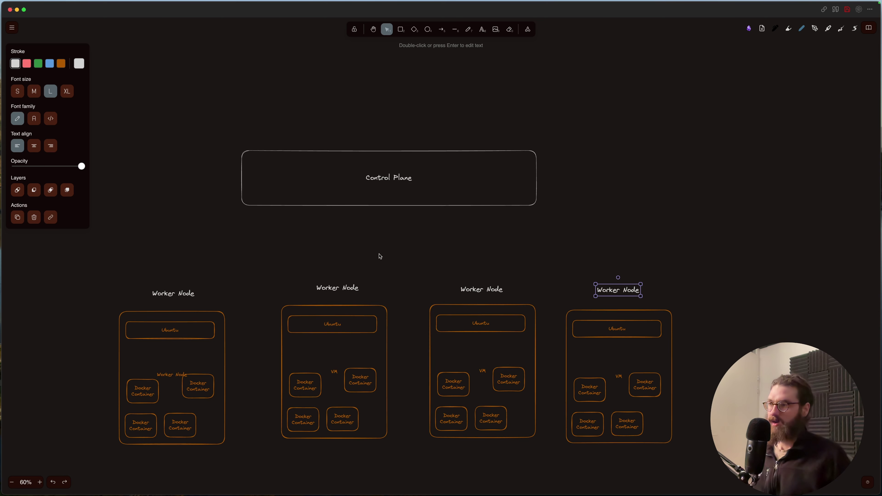
- Write the note 'Hey, Kubernetes, I want 3 replicas of this image: linkding' above Control Plane
{"action": "scroll", "coordinate": [314, 151], "scroll_direction": "up", "scroll_amount": 5}
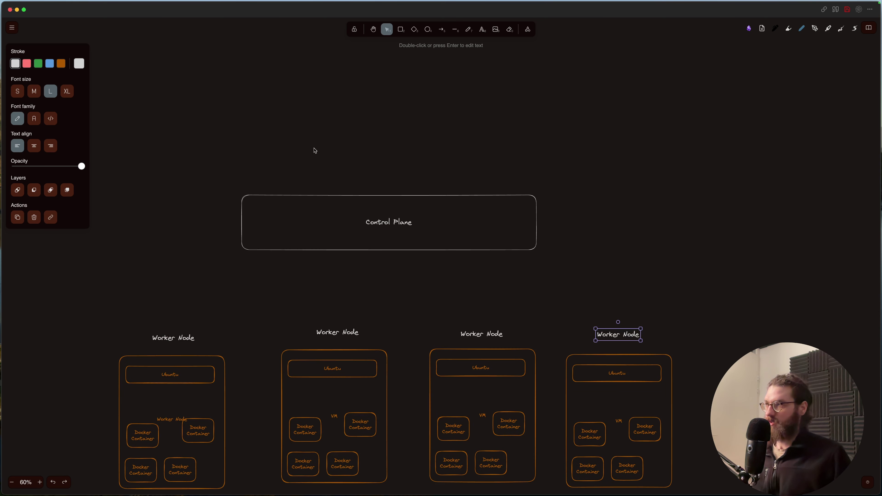
{"action": "double_click", "coordinate": [202, 102]}
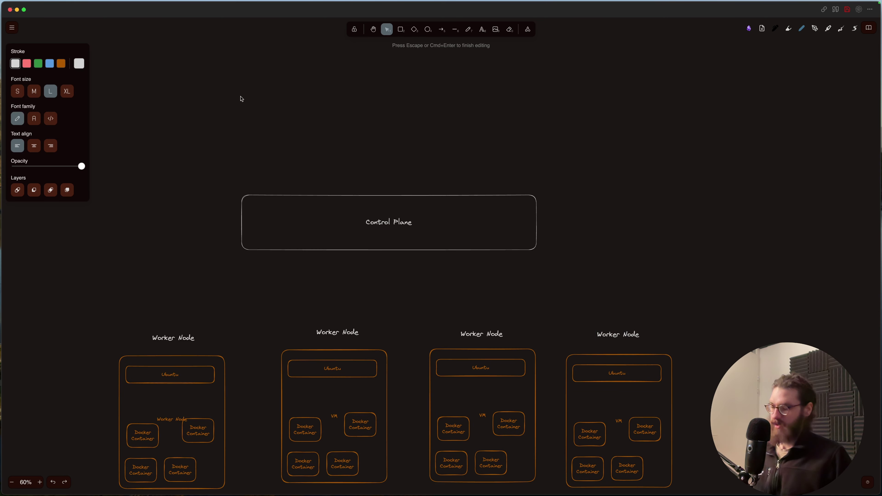
{"action": "type", "text": "Hey, Kubernete"}
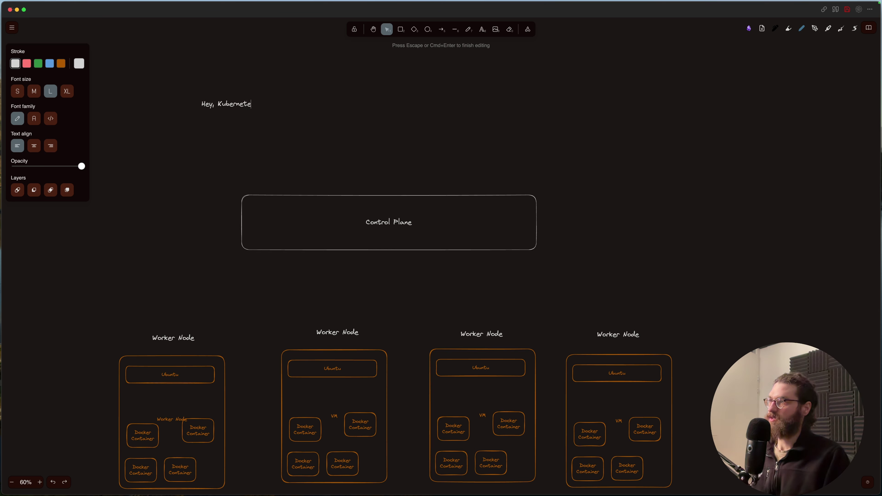
{"action": "type", "text": "s, I want 3"}
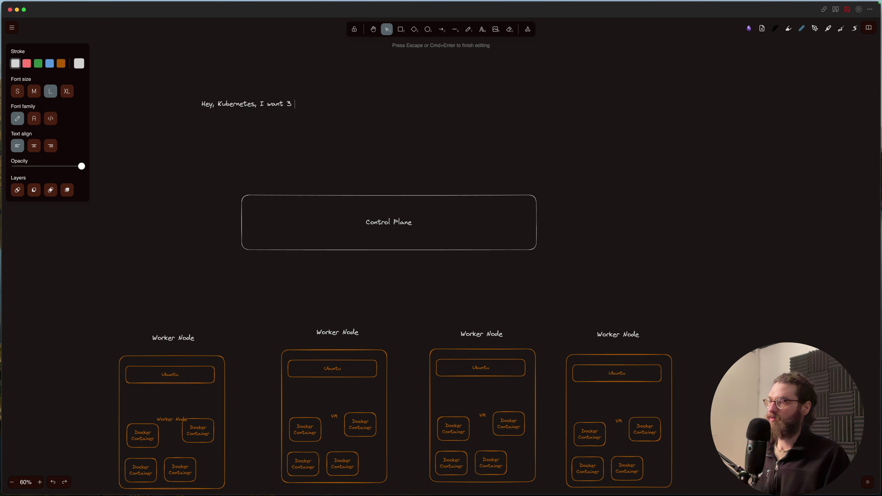
{"action": "type", "text": " replicas of "}
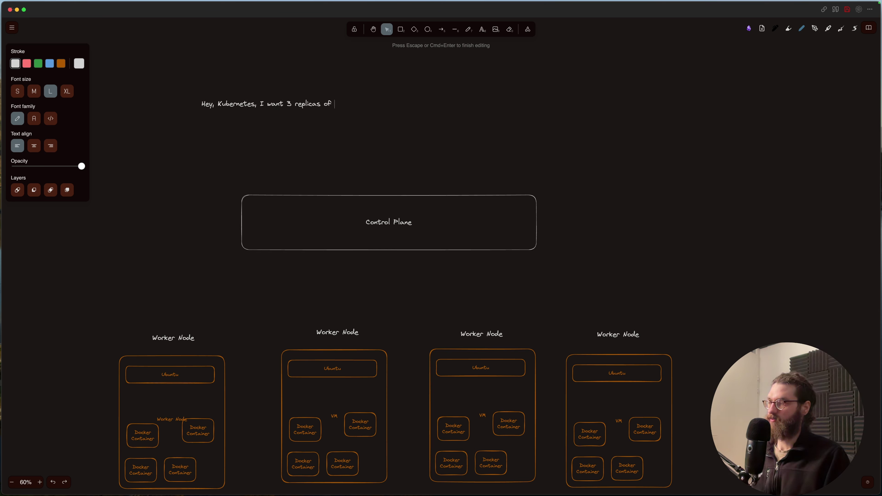
{"action": "type", "text": "this image"}
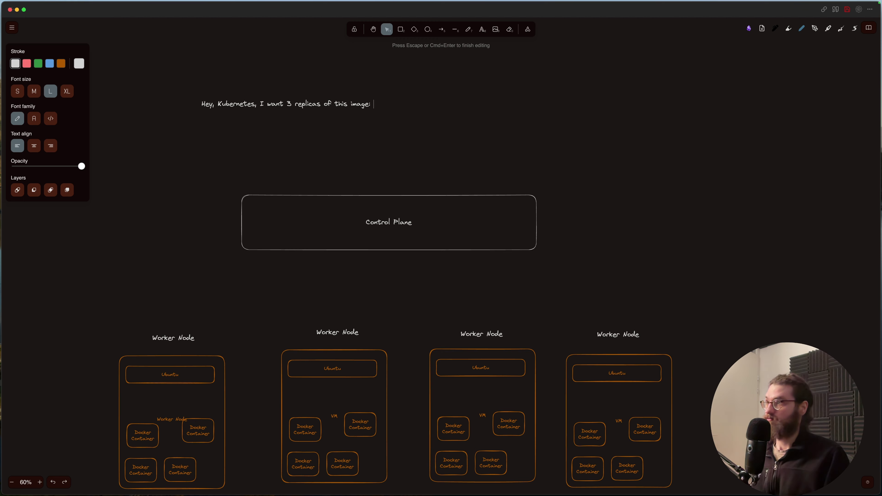
{"action": "type", "text": ": linkding"}
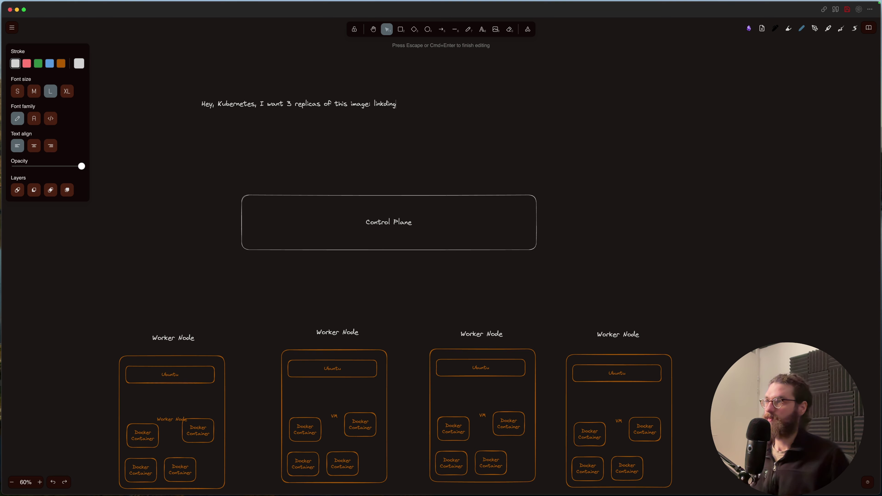
{"action": "left_click", "coordinate": [247, 118]}
- Shift the request note slightly to the right
{"action": "left_click", "coordinate": [286, 107]}
{"action": "left_click", "coordinate": [294, 128]}
{"action": "left_click", "coordinate": [289, 103]}
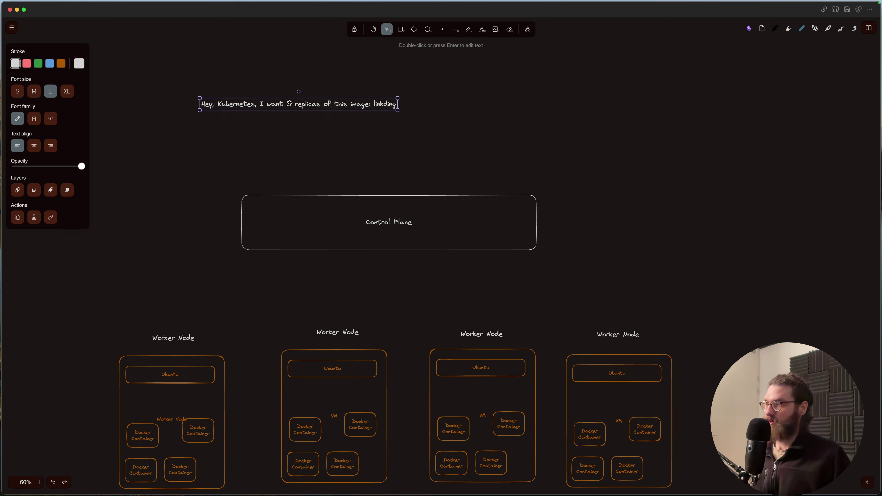
{"action": "left_click", "coordinate": [295, 130]}
{"action": "left_click", "coordinate": [293, 103]}
{"action": "left_click_drag", "start_coordinate": [292, 104], "coordinate": [322, 106]}
{"action": "left_click", "coordinate": [454, 30]}
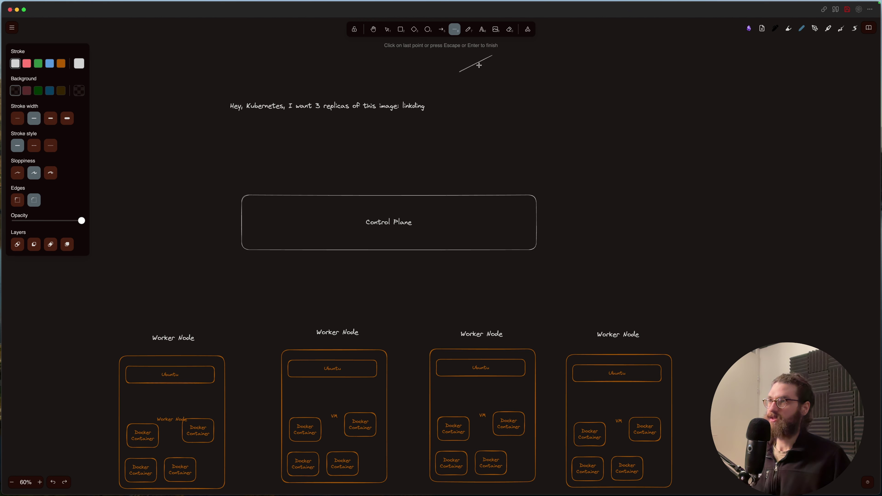
- Draw a rectangle above the replicas request note
{"action": "key", "text": "Escape"}
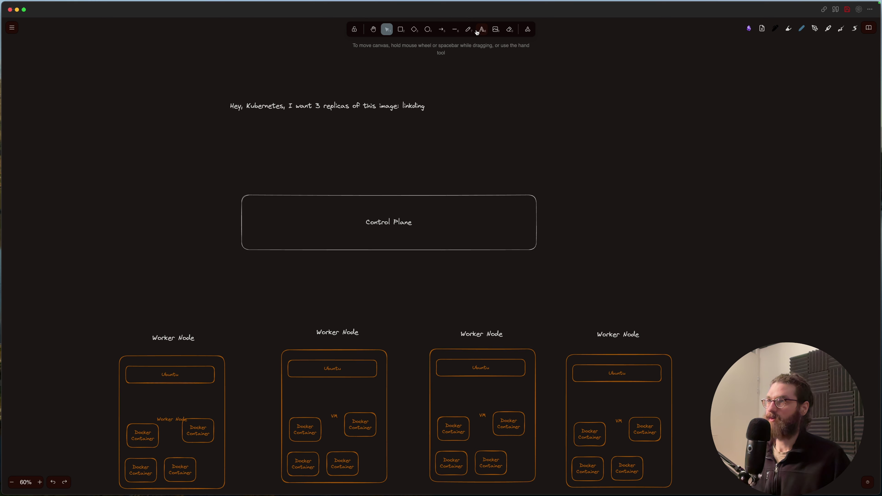
{"action": "scroll", "coordinate": [351, 93], "scroll_direction": "up", "scroll_amount": 3}
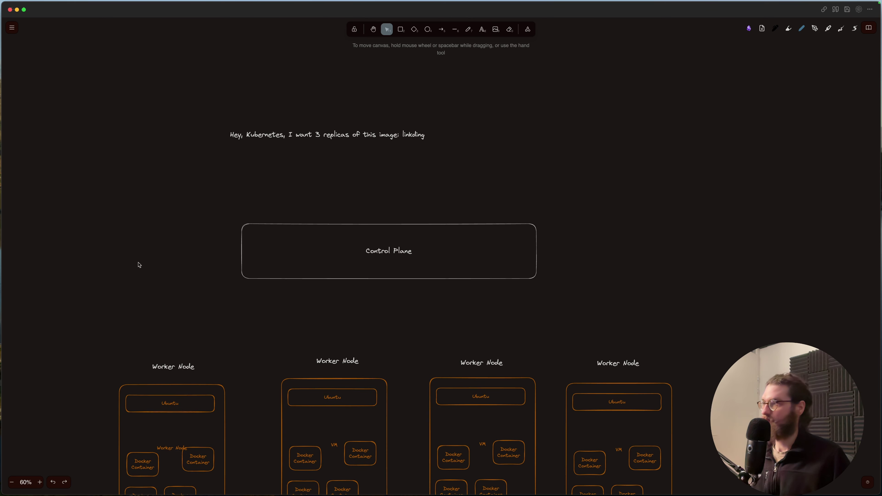
{"action": "left_click", "coordinate": [12, 27]}
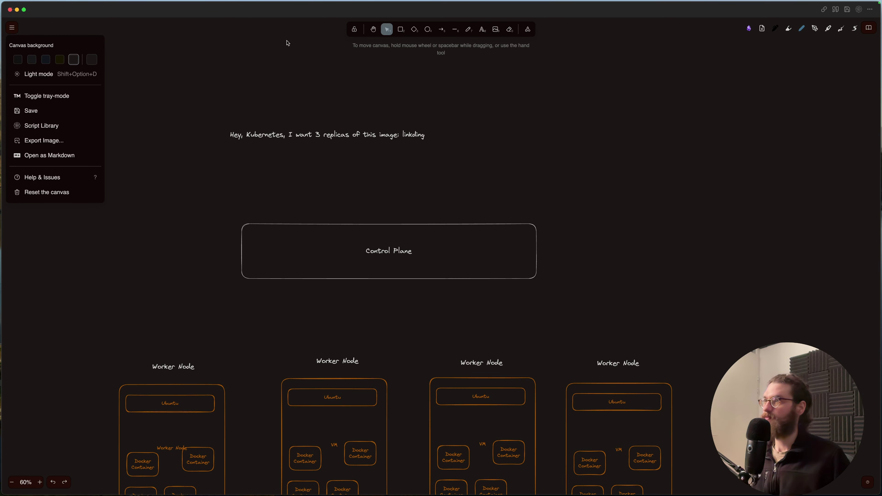
{"action": "left_click", "coordinate": [400, 29]}
{"action": "scroll", "coordinate": [256, 82], "scroll_direction": "down", "scroll_amount": 10}
{"action": "scroll", "coordinate": [256, 83], "scroll_direction": "up", "scroll_amount": 10}
{"action": "scroll", "coordinate": [256, 83], "scroll_direction": "right", "scroll_amount": 5}
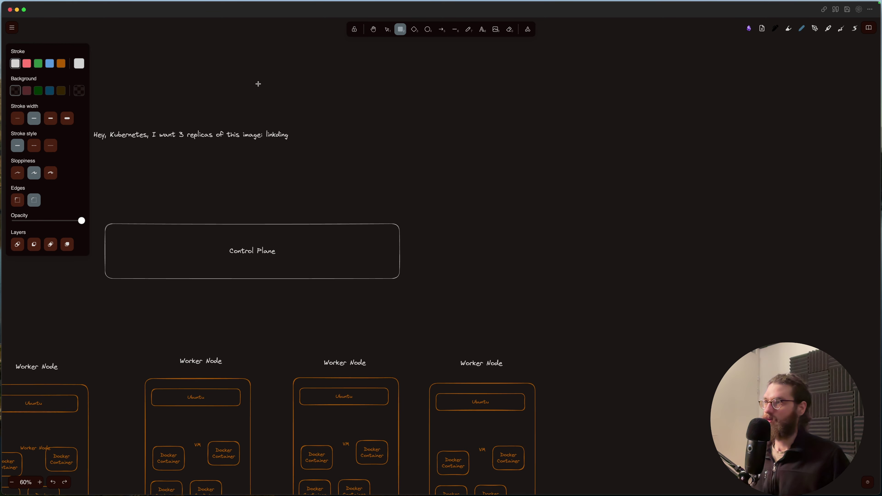
{"action": "scroll", "coordinate": [246, 104], "scroll_direction": "left", "scroll_amount": 5}
{"action": "scroll", "coordinate": [224, 110], "scroll_direction": "up", "scroll_amount": 2}
{"action": "left_click_drag", "start_coordinate": [221, 68], "coordinate": [310, 128]}
{"action": "left_click", "coordinate": [265, 101]}
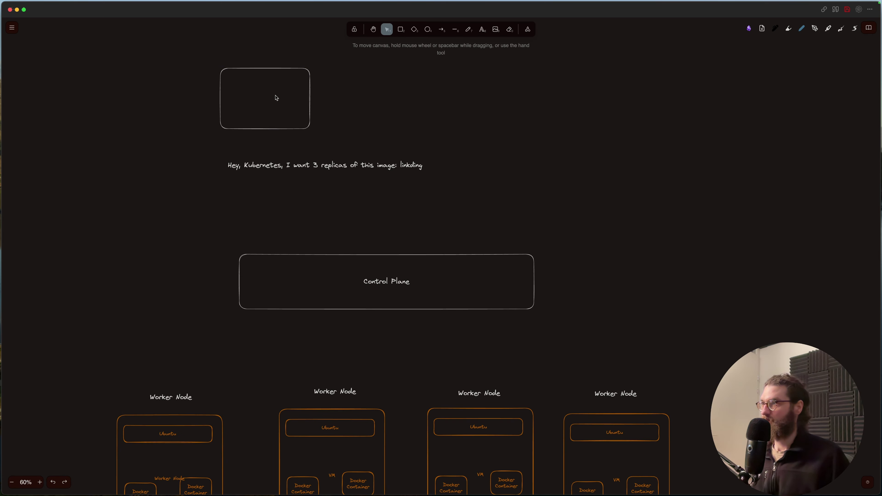
- Label the rectangle 'YAML File' and nudge it up and to the right
{"action": "double_click", "coordinate": [273, 100]}
{"action": "type", "text": "YAML"}
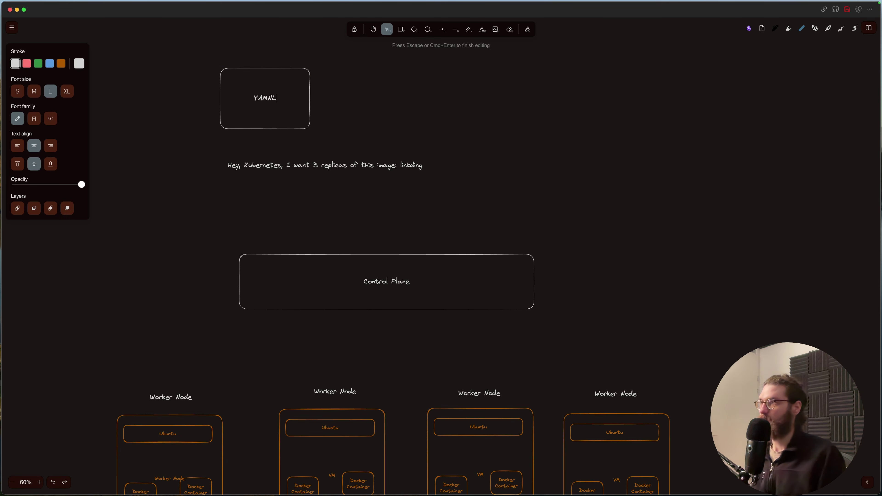
{"action": "key", "text": "BackSpace"}
{"action": "type", "text": "L "}
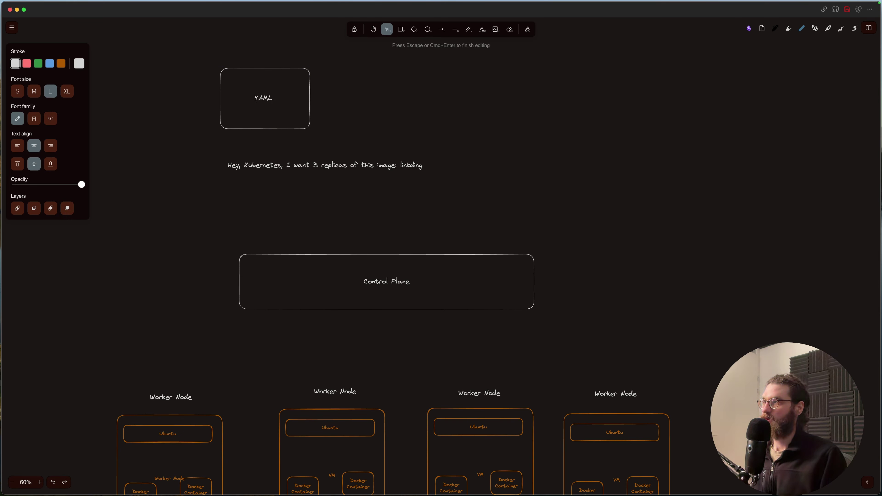
{"action": "type", "text": "File"}
{"action": "left_click", "coordinate": [352, 114]}
{"action": "left_click", "coordinate": [305, 56]}
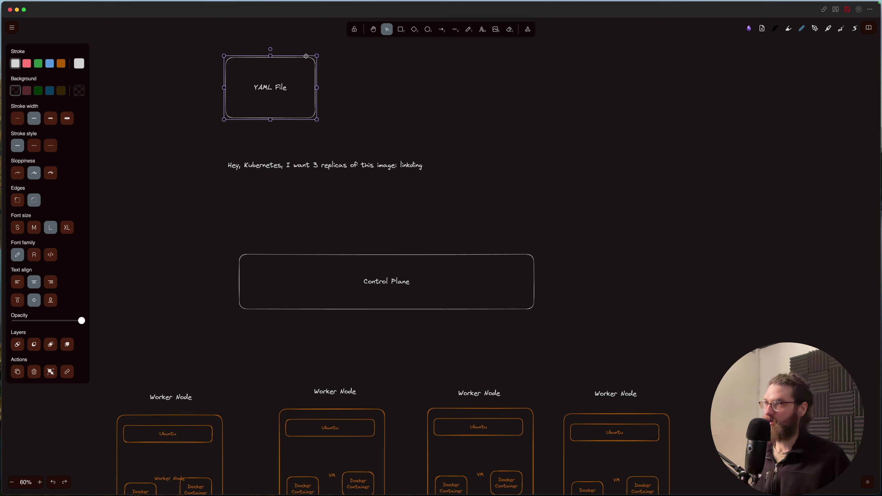
{"action": "left_click_drag", "start_coordinate": [306, 56], "coordinate": [314, 50]}
- Draw two trial connecting lines, then delete both of them
{"action": "left_click", "coordinate": [456, 32]}
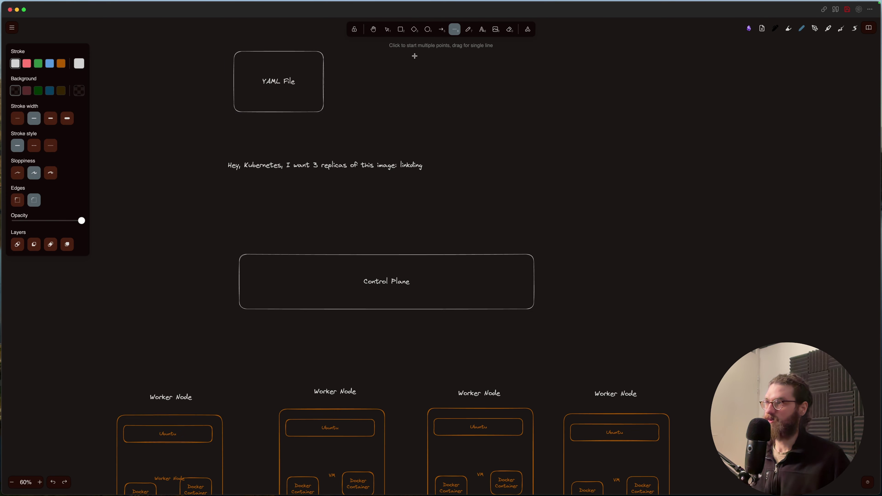
{"action": "left_click_drag", "start_coordinate": [279, 117], "coordinate": [279, 151]}
{"action": "scroll", "coordinate": [305, 168], "scroll_direction": "down", "scroll_amount": 2}
{"action": "left_click", "coordinate": [316, 188]}
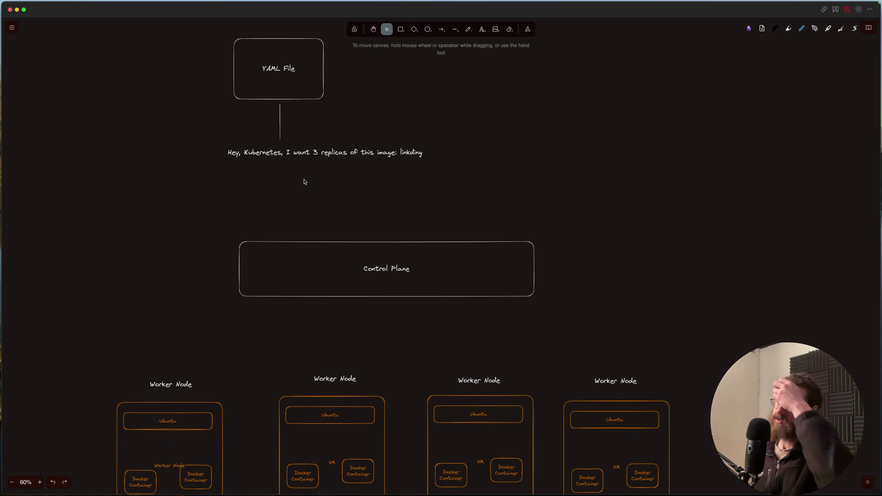
{"action": "scroll", "coordinate": [304, 175], "scroll_direction": "down", "scroll_amount": 3}
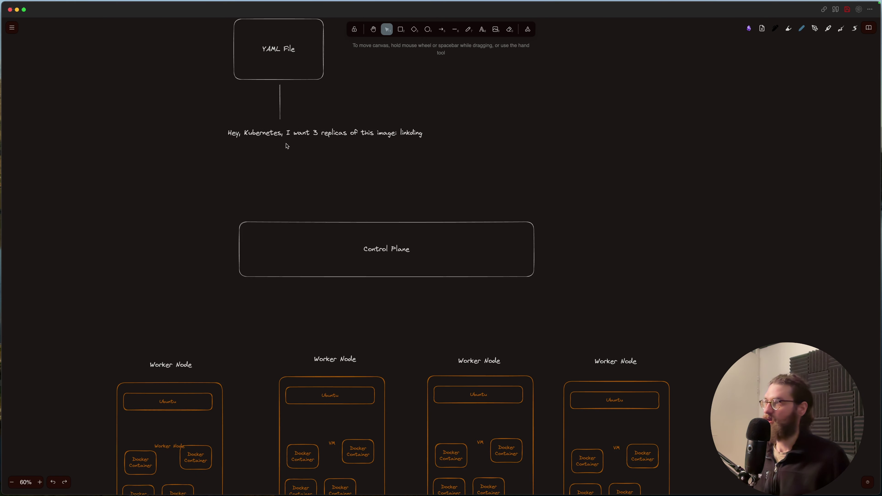
{"action": "left_click", "coordinate": [453, 31]}
{"action": "left_click_drag", "start_coordinate": [286, 145], "coordinate": [320, 213]}
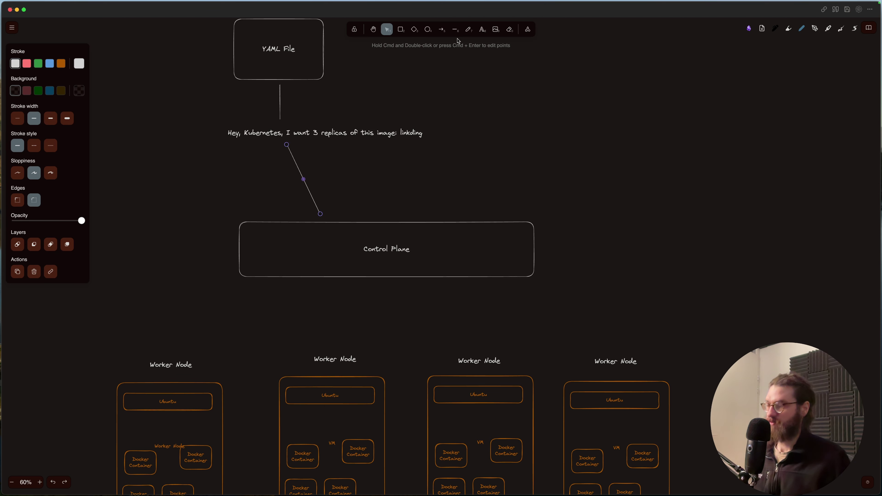
{"action": "key", "text": "Delete"}
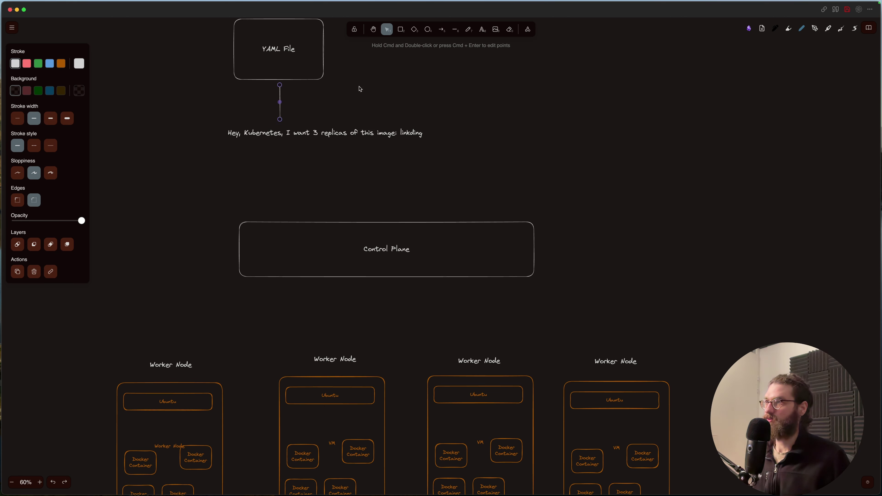
{"action": "key", "text": "Delete"}
- Draw arrows from YAML File to the request note and from the note to Control Plane
{"action": "left_click", "coordinate": [441, 30]}
{"action": "left_click_drag", "start_coordinate": [276, 88], "coordinate": [292, 116]}
{"action": "left_click", "coordinate": [307, 147]}
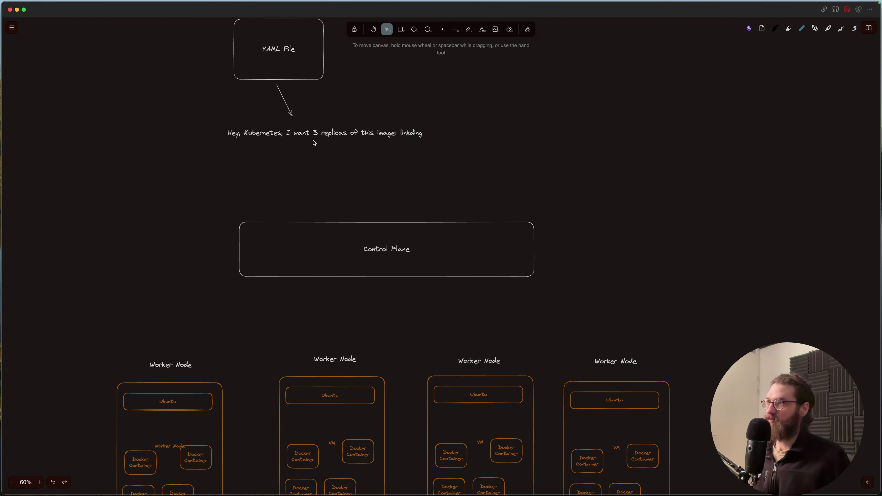
{"action": "left_click", "coordinate": [441, 30]}
{"action": "left_click_drag", "start_coordinate": [330, 143], "coordinate": [340, 206]}
{"action": "scroll", "coordinate": [361, 205], "scroll_direction": "down", "scroll_amount": 5}
{"action": "scroll", "coordinate": [363, 205], "scroll_direction": "up", "scroll_amount": 1}
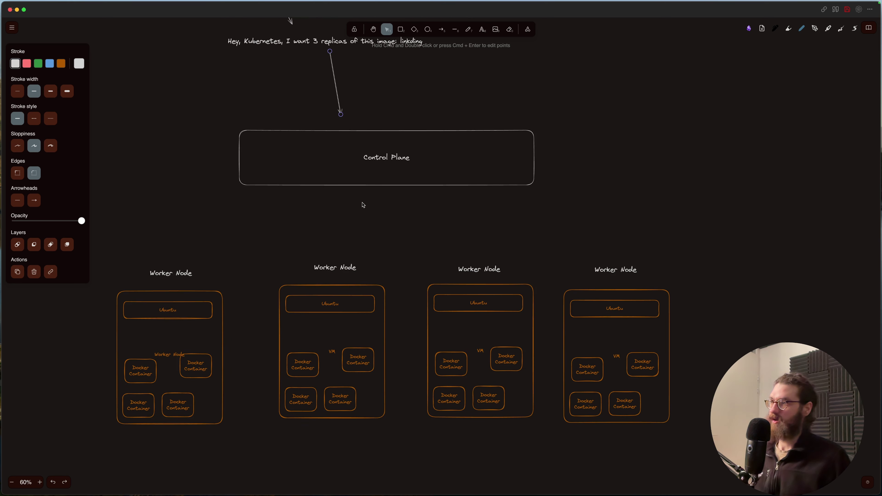
{"action": "scroll", "coordinate": [345, 216], "scroll_direction": "up", "scroll_amount": 1}
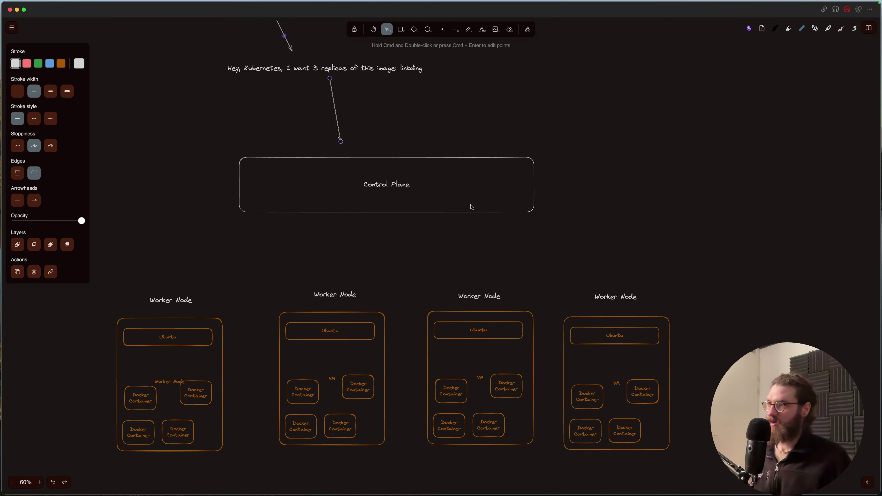
{"action": "scroll", "coordinate": [468, 202], "scroll_direction": "down", "scroll_amount": 1}
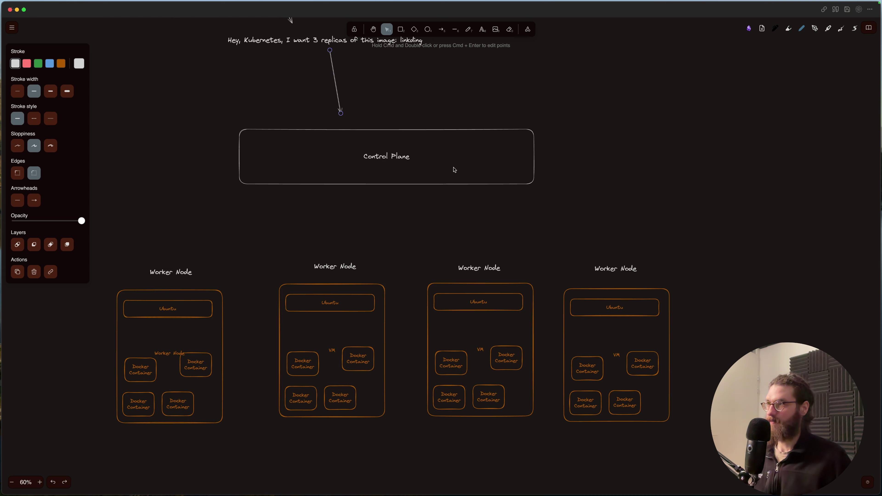
{"action": "left_click", "coordinate": [505, 214]}
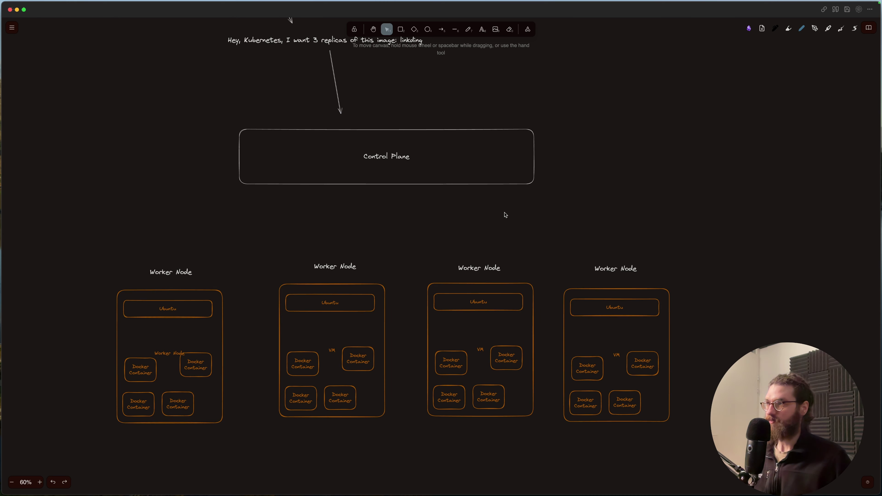
- Draw an arrow from below Control Plane down toward the fourth Worker Node
{"action": "left_click", "coordinate": [442, 31]}
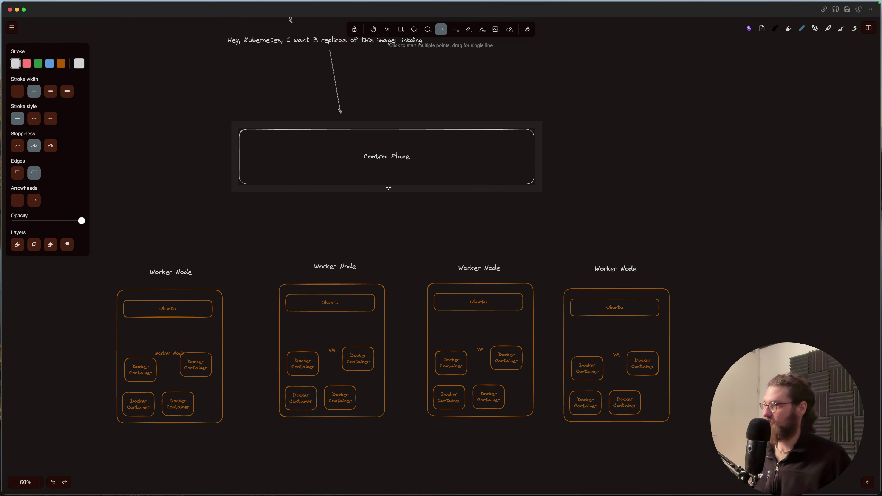
{"action": "scroll", "coordinate": [389, 187], "scroll_direction": "down", "scroll_amount": 1}
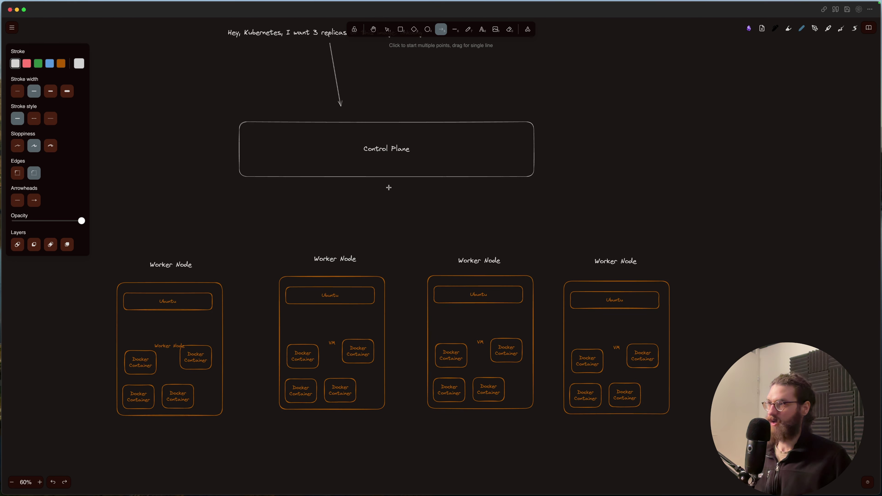
{"action": "scroll", "coordinate": [382, 194], "scroll_direction": "right", "scroll_amount": 20}
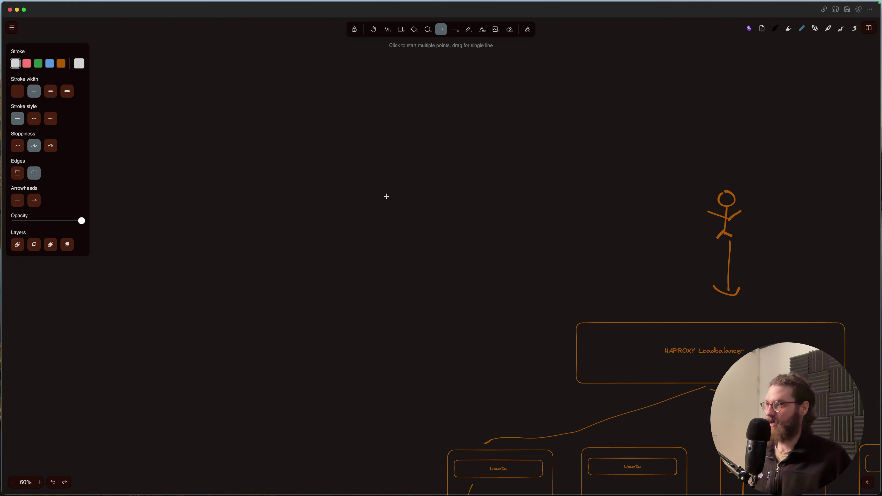
{"action": "scroll", "coordinate": [386, 198], "scroll_direction": "down", "scroll_amount": 10}
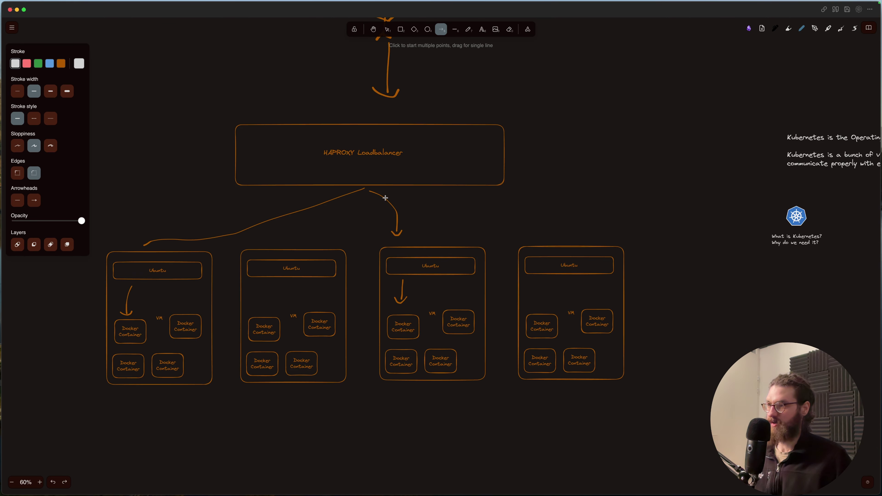
{"action": "scroll", "coordinate": [386, 197], "scroll_direction": "right", "scroll_amount": 15}
{"action": "scroll", "coordinate": [386, 198], "scroll_direction": "right", "scroll_amount": 10}
{"action": "scroll", "coordinate": [385, 197], "scroll_direction": "up", "scroll_amount": 10}
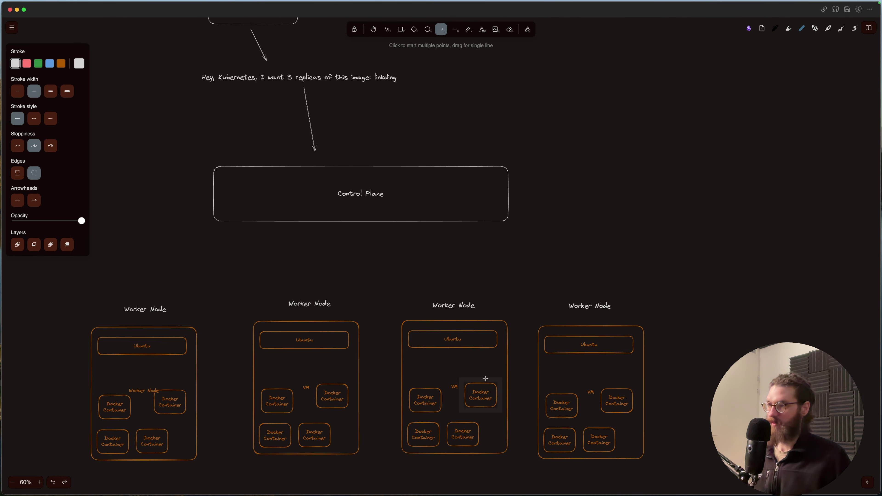
{"action": "scroll", "coordinate": [557, 353], "scroll_direction": "down", "scroll_amount": 1}
{"action": "scroll", "coordinate": [558, 353], "scroll_direction": "down", "scroll_amount": 3}
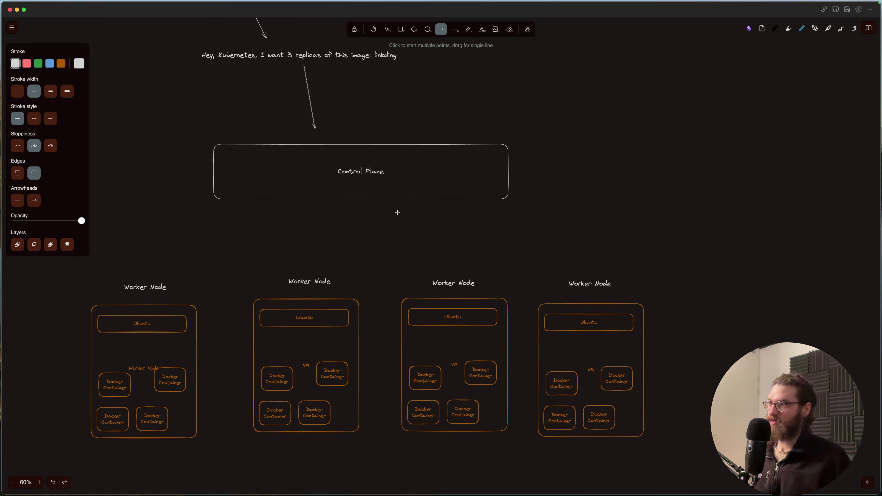
{"action": "left_click_drag", "start_coordinate": [398, 213], "coordinate": [549, 277]}
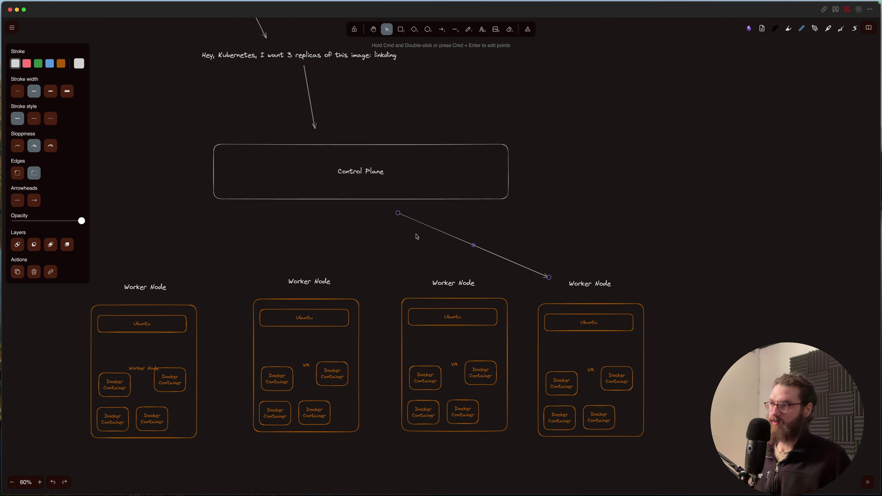
{"action": "left_click", "coordinate": [374, 220]}
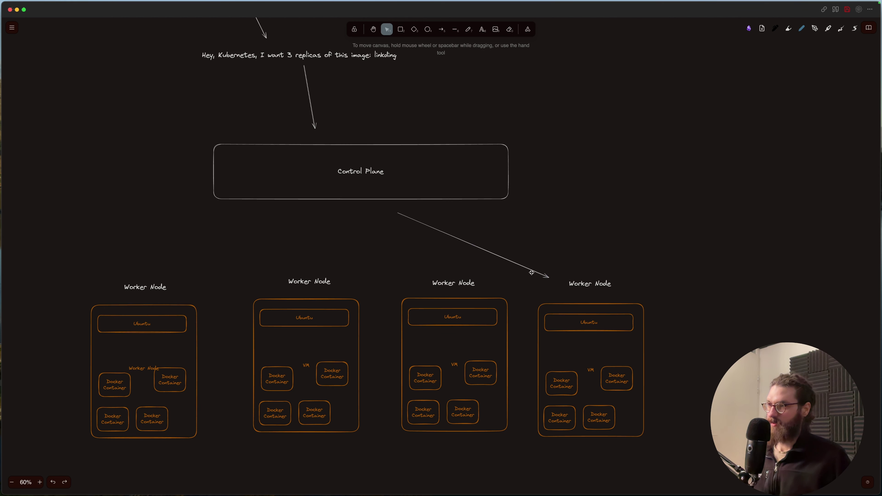
{"action": "scroll", "coordinate": [531, 272], "scroll_direction": "down", "scroll_amount": 3}
{"action": "left_click_drag", "start_coordinate": [383, 218], "coordinate": [460, 243]}
- Add arrows from Control Plane to the rightmost Worker Node and to the second Worker Node
{"action": "left_click", "coordinate": [440, 29]}
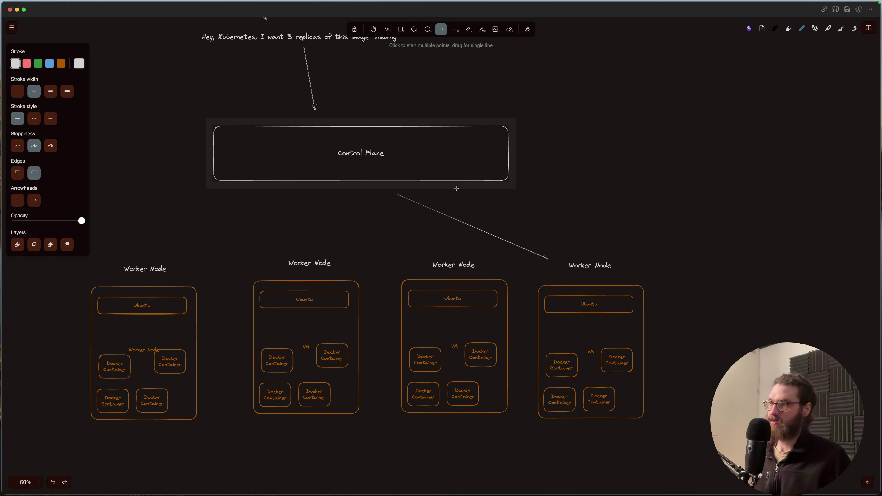
{"action": "left_click_drag", "start_coordinate": [464, 198], "coordinate": [559, 246]}
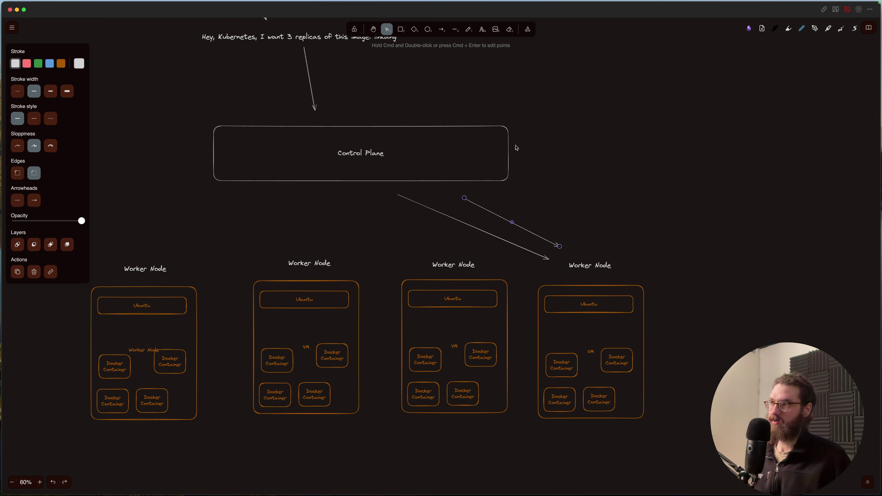
{"action": "left_click", "coordinate": [441, 30]}
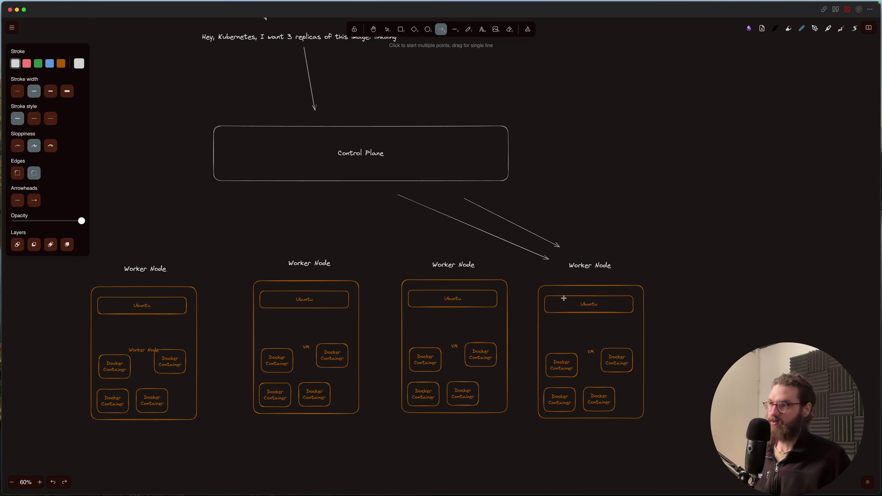
{"action": "left_click", "coordinate": [455, 30]}
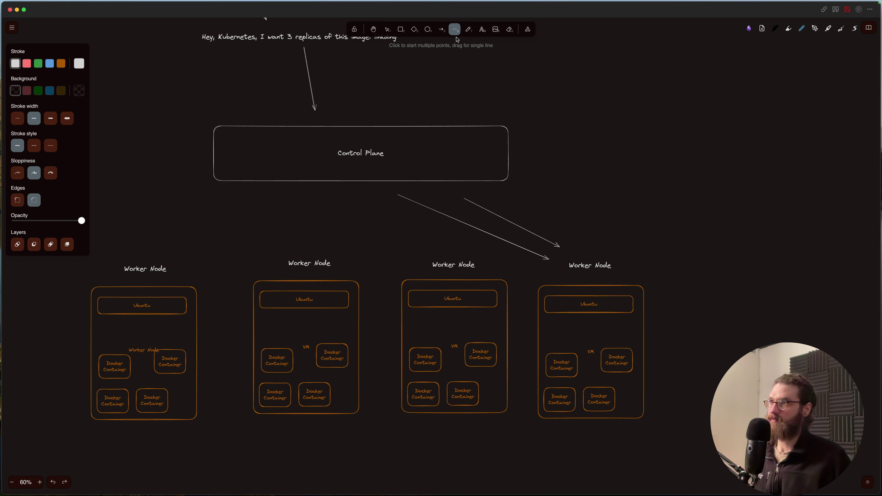
{"action": "left_click", "coordinate": [441, 31]}
{"action": "left_click_drag", "start_coordinate": [356, 198], "coordinate": [346, 258]}
{"action": "scroll", "coordinate": [651, 187], "scroll_direction": "down", "scroll_amount": 2}
{"action": "scroll", "coordinate": [651, 187], "scroll_direction": "up", "scroll_amount": 3}
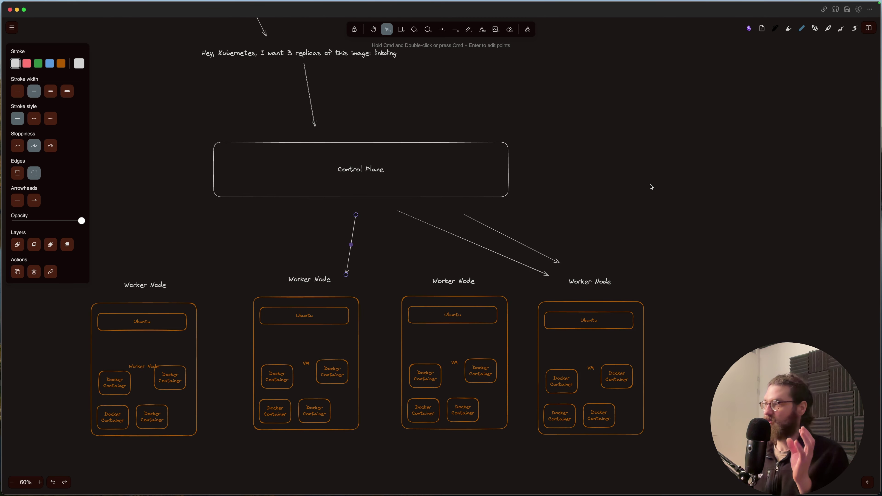
{"action": "scroll", "coordinate": [653, 187], "scroll_direction": "down", "scroll_amount": 1}
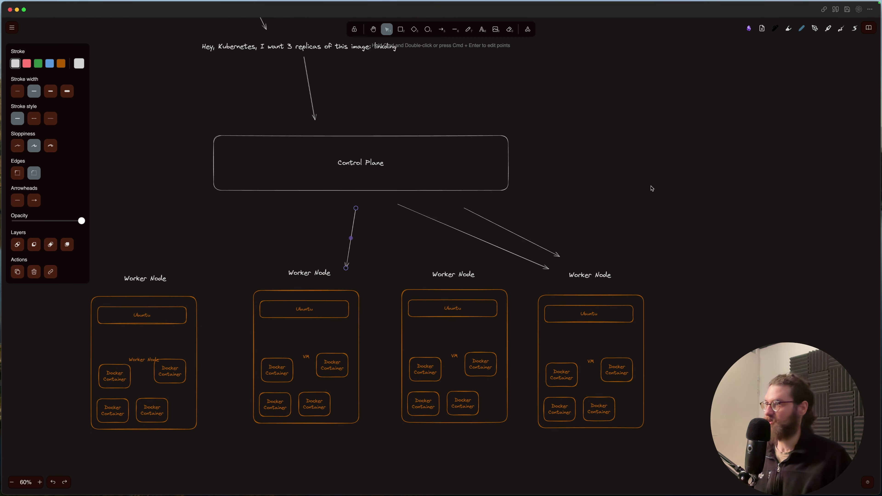
{"action": "scroll", "coordinate": [651, 188], "scroll_direction": "up", "scroll_amount": 1}
{"action": "scroll", "coordinate": [652, 189], "scroll_direction": "left", "scroll_amount": 20}
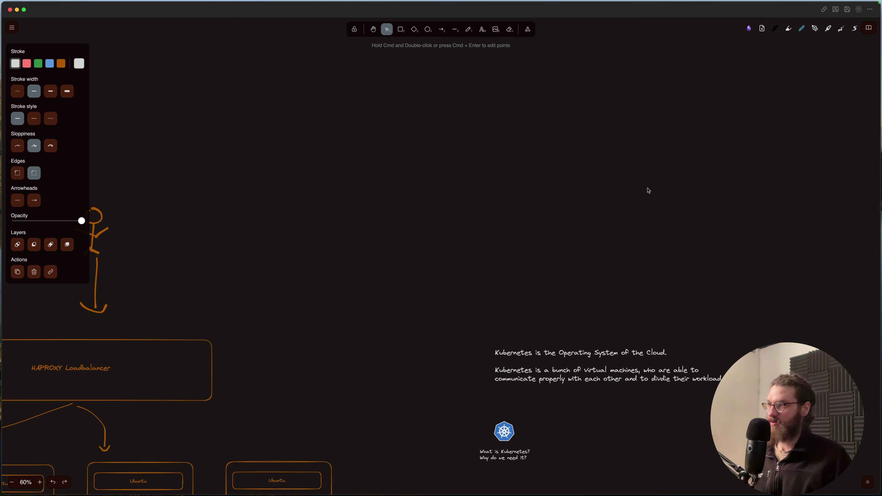
{"action": "scroll", "coordinate": [545, 247], "scroll_direction": "left", "scroll_amount": 5}
{"action": "scroll", "coordinate": [545, 246], "scroll_direction": "down", "scroll_amount": 10}
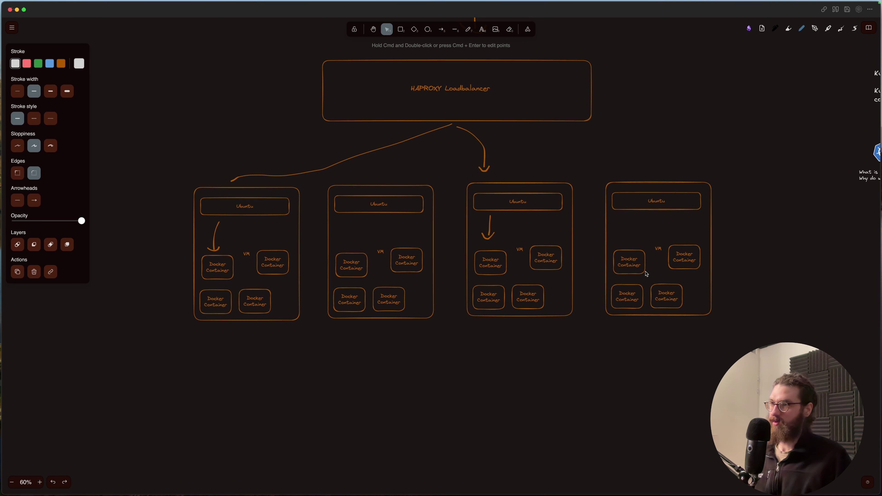
{"action": "scroll", "coordinate": [559, 247], "scroll_direction": "right", "scroll_amount": 1}
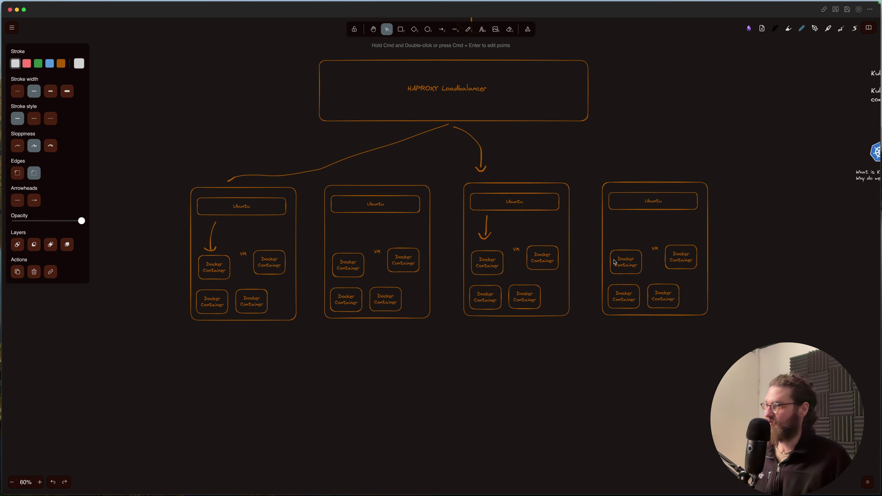
{"action": "scroll", "coordinate": [626, 283], "scroll_direction": "down", "scroll_amount": 15}
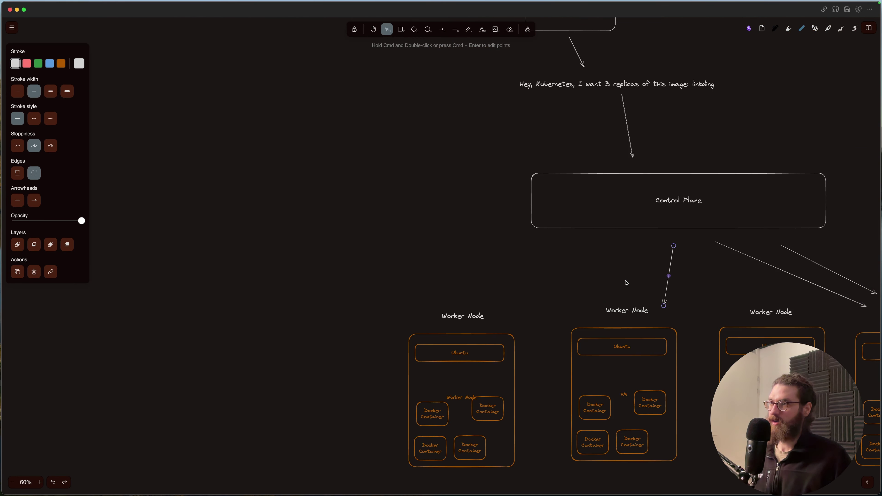
{"action": "scroll", "coordinate": [626, 283], "scroll_direction": "right", "scroll_amount": 2}
{"action": "scroll", "coordinate": [627, 283], "scroll_direction": "up", "scroll_amount": 4}
{"action": "scroll", "coordinate": [626, 284], "scroll_direction": "right", "scroll_amount": 8}
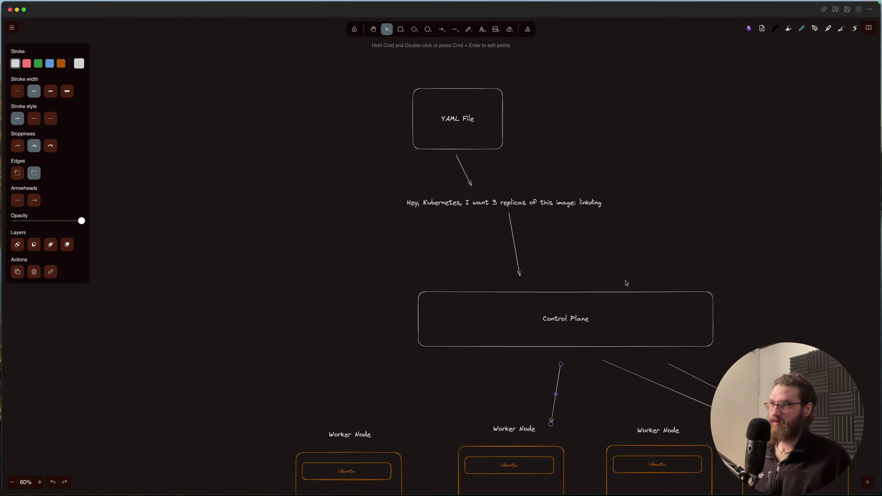
{"action": "scroll", "coordinate": [299, 164], "scroll_direction": "up", "scroll_amount": 1}
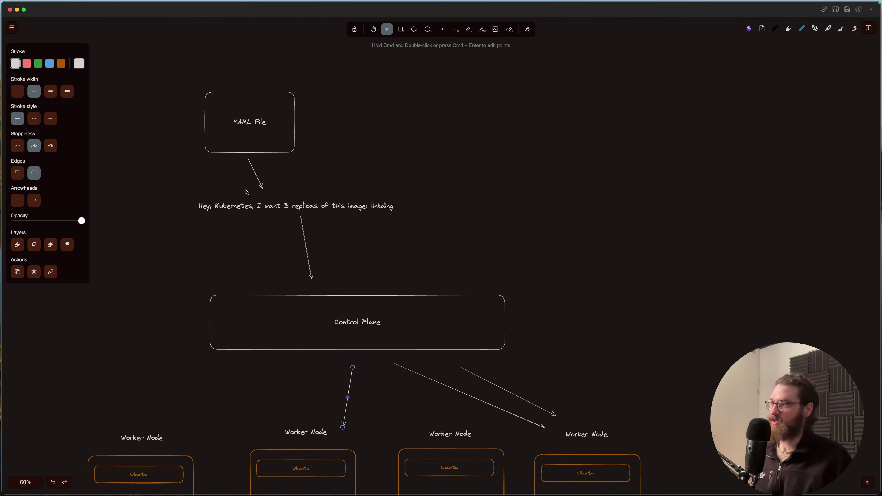
{"action": "scroll", "coordinate": [274, 209], "scroll_direction": "down", "scroll_amount": 1}
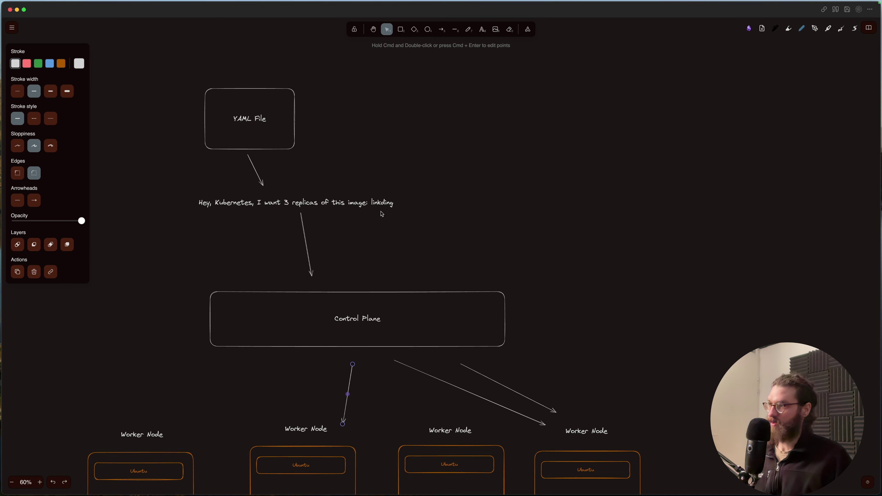
{"action": "scroll", "coordinate": [380, 213], "scroll_direction": "down", "scroll_amount": 10}
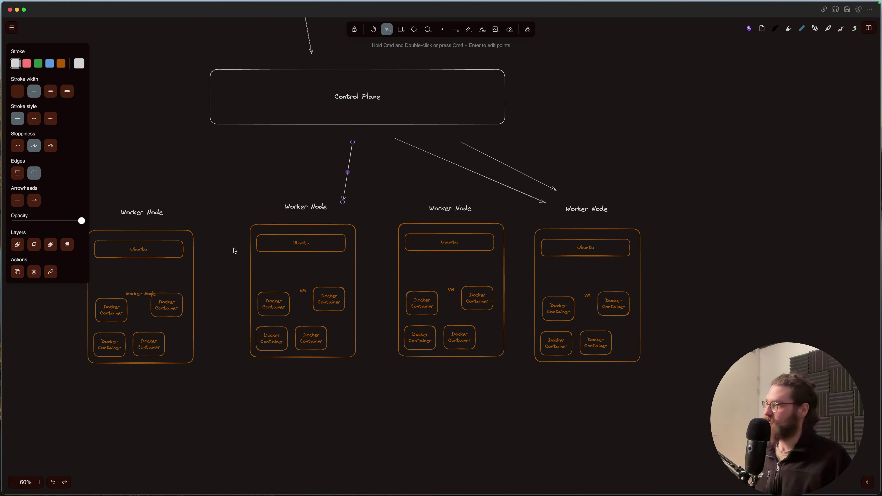
{"action": "scroll", "coordinate": [657, 288], "scroll_direction": "up", "scroll_amount": 1}
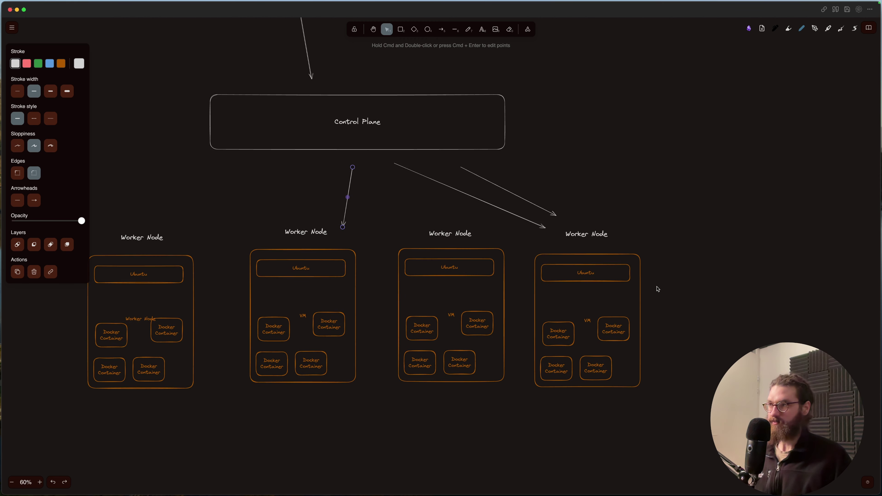
{"action": "scroll", "coordinate": [656, 288], "scroll_direction": "left", "scroll_amount": 2}
{"action": "left_click", "coordinate": [661, 287]}
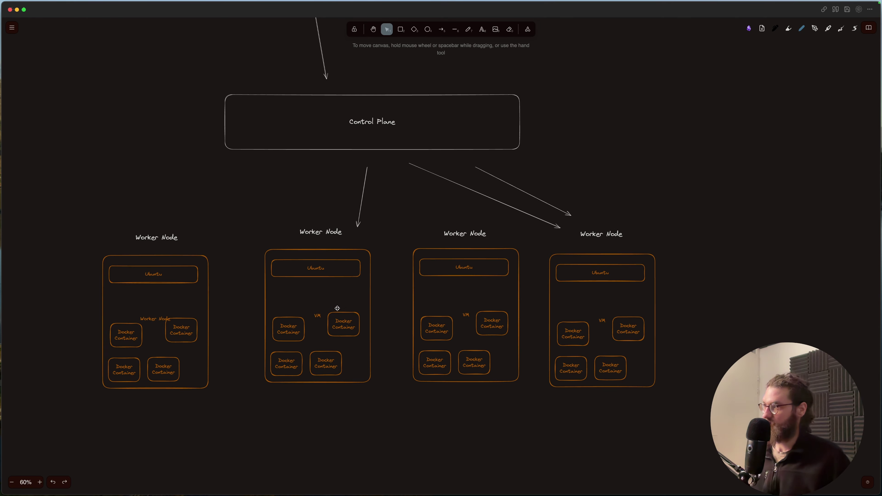
{"action": "scroll", "coordinate": [336, 308], "scroll_direction": "down", "scroll_amount": 5}
{"action": "scroll", "coordinate": [338, 309], "scroll_direction": "up", "scroll_amount": 2}
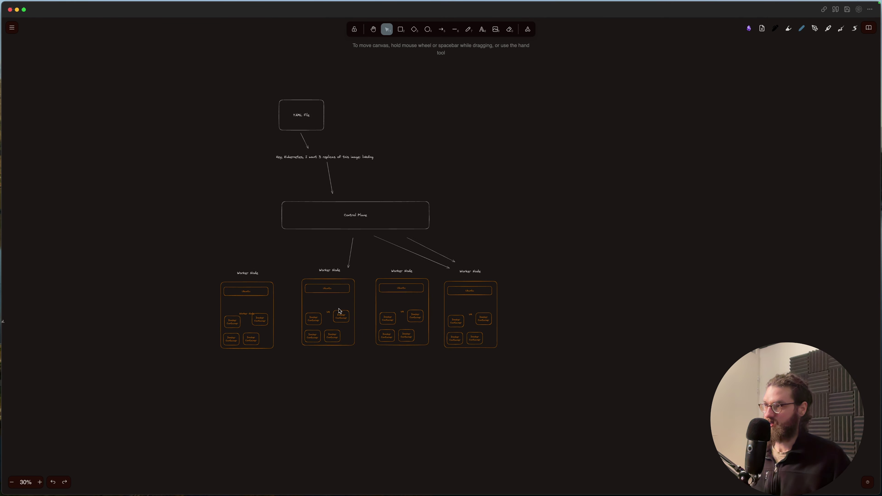
{"action": "left_click", "coordinate": [239, 289]}
{"action": "left_click", "coordinate": [255, 297]}
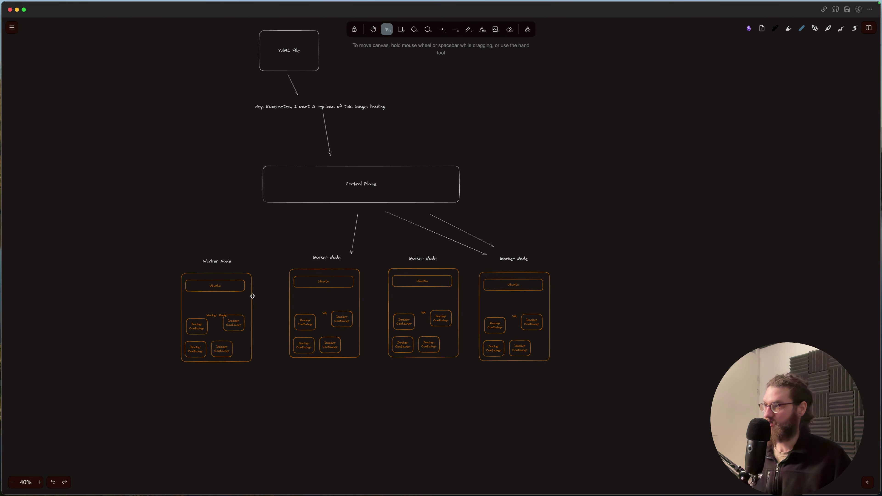
{"action": "left_click", "coordinate": [252, 296]}
{"action": "left_click_drag", "start_coordinate": [151, 271], "coordinate": [274, 384]}
{"action": "left_click", "coordinate": [264, 376]}
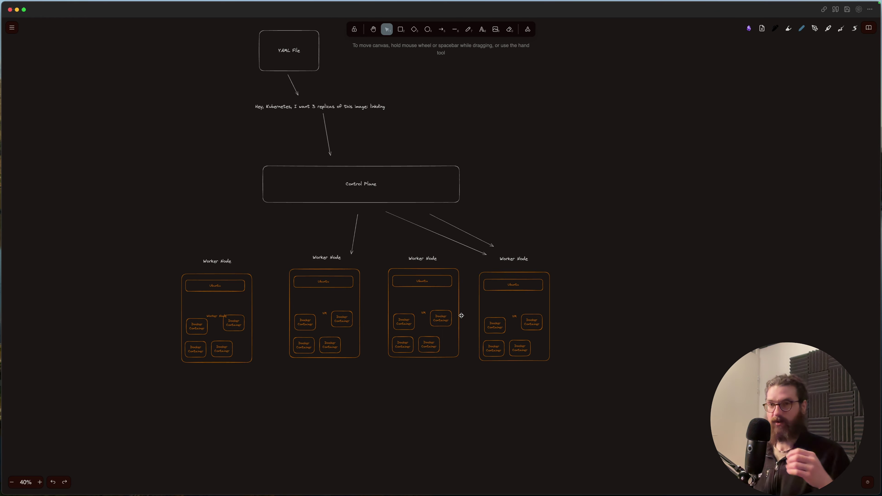
{"action": "scroll", "coordinate": [465, 312], "scroll_direction": "down", "scroll_amount": 15}
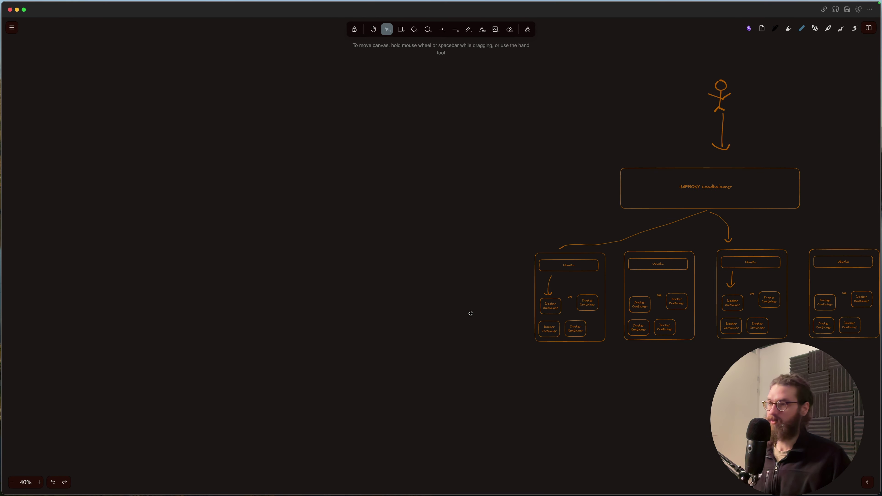
{"action": "scroll", "coordinate": [471, 312], "scroll_direction": "right", "scroll_amount": 8}
{"action": "scroll", "coordinate": [470, 313], "scroll_direction": "up", "scroll_amount": 2}
{"action": "scroll", "coordinate": [471, 314], "scroll_direction": "right", "scroll_amount": 5}
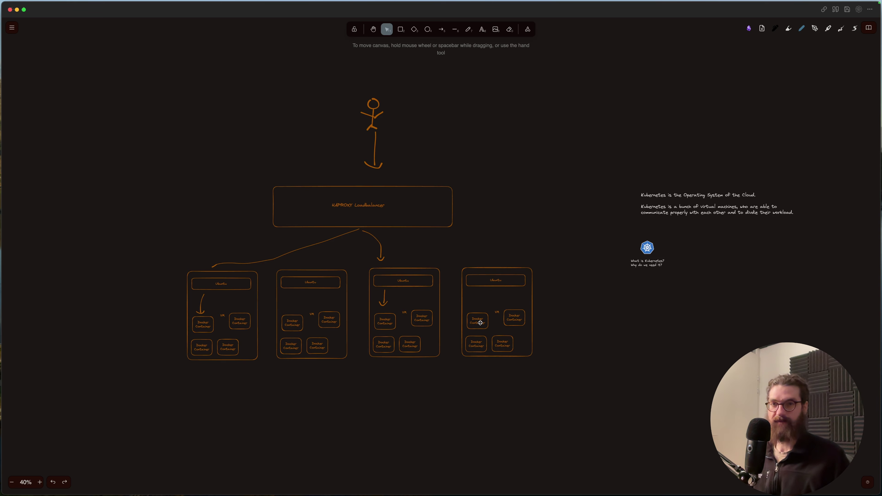
{"action": "scroll", "coordinate": [514, 231], "scroll_direction": "right", "scroll_amount": 2}
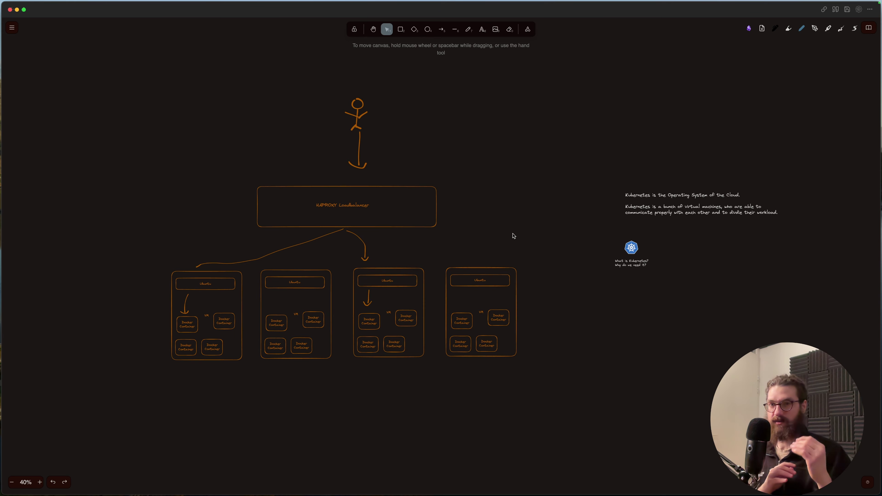
{"action": "scroll", "coordinate": [524, 223], "scroll_direction": "right", "scroll_amount": 20}
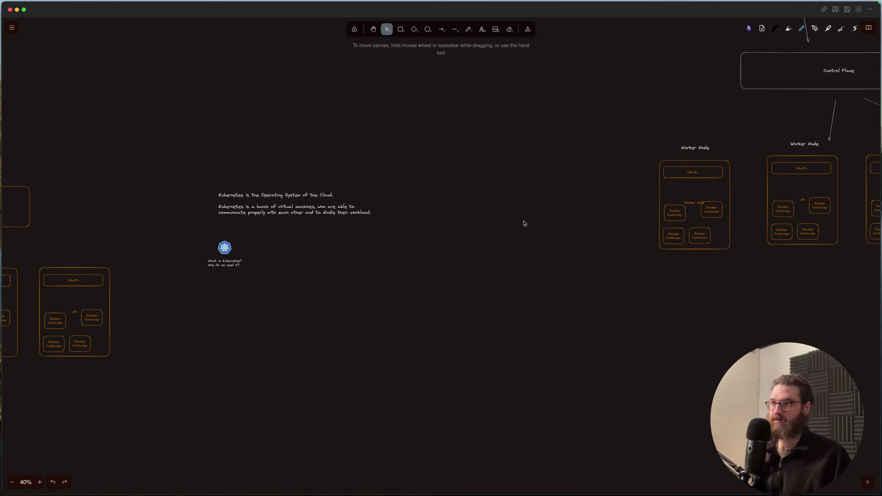
{"action": "scroll", "coordinate": [524, 223], "scroll_direction": "right", "scroll_amount": 8}
{"action": "scroll", "coordinate": [523, 221], "scroll_direction": "up", "scroll_amount": 3}
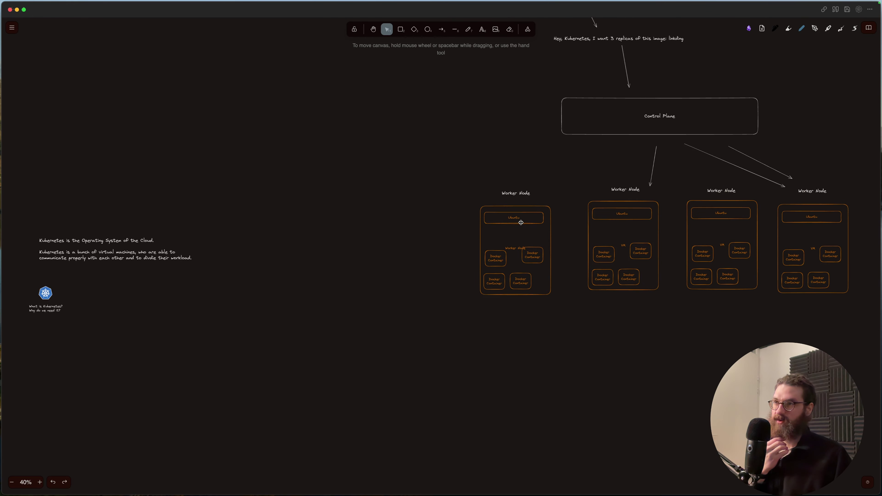
{"action": "scroll", "coordinate": [521, 222], "scroll_direction": "right", "scroll_amount": 15}
{"action": "scroll", "coordinate": [521, 222], "scroll_direction": "up", "scroll_amount": 5}
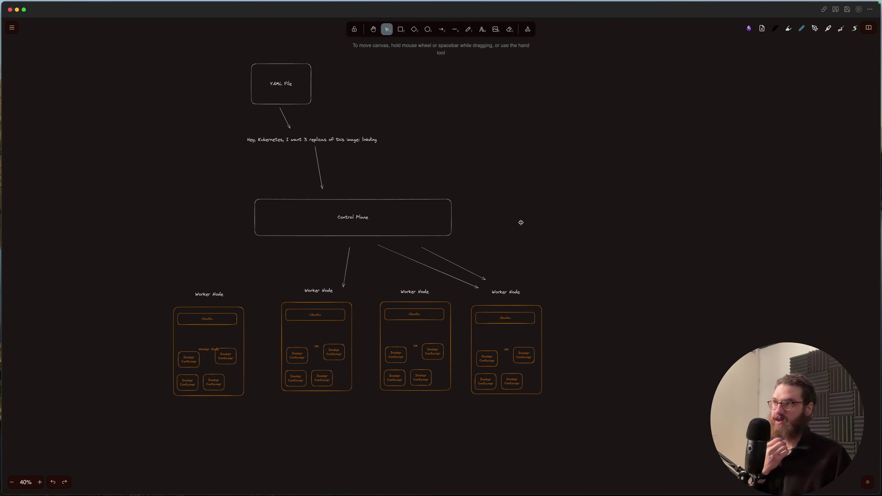
{"action": "left_click", "coordinate": [365, 141]}
{"action": "left_click", "coordinate": [428, 158]}
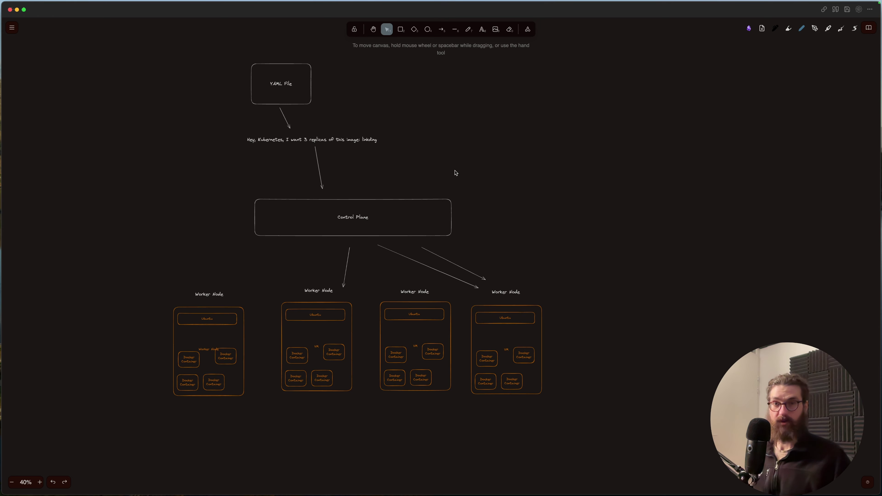
{"action": "left_click", "coordinate": [372, 141]}
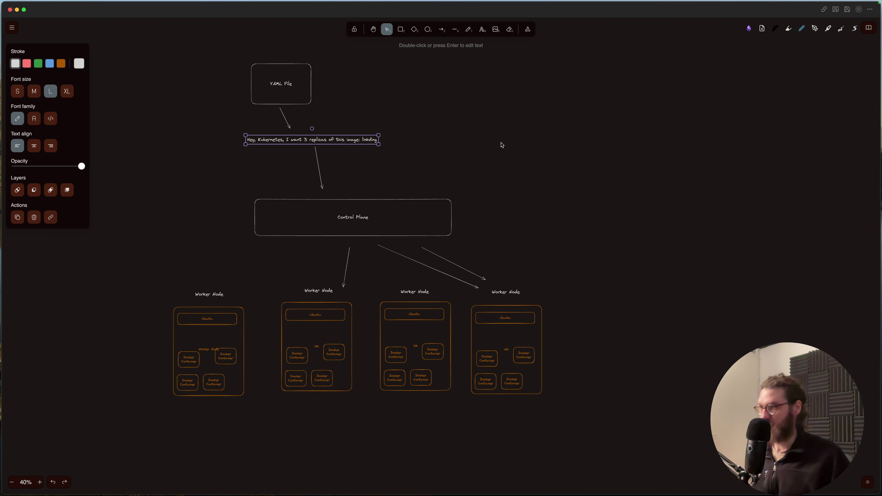
- Duplicate the request note and change its replica count from 3 to 100
{"action": "key", "text": "super+c"}
{"action": "key", "text": "super+v"}
{"action": "double_click", "coordinate": [576, 150]}
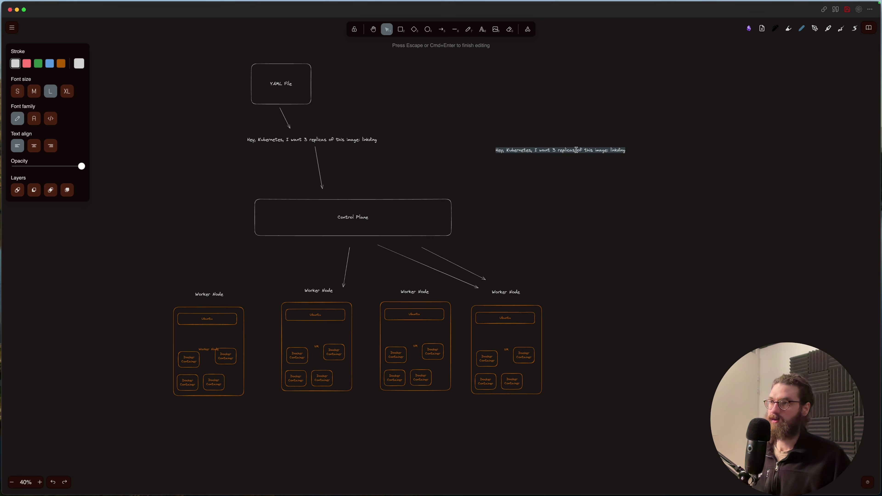
{"action": "left_click", "coordinate": [560, 149]}
{"action": "key", "text": "BackSpace"}
{"action": "type", "text": "1"}
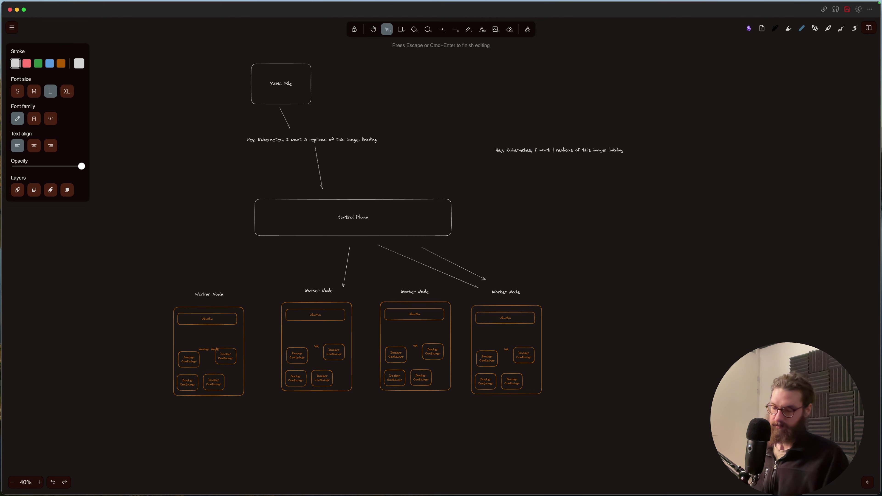
{"action": "type", "text": "00"}
{"action": "left_click", "coordinate": [648, 177]}
- Move the 100-replicas note up level with the 3-replicas note
{"action": "left_click", "coordinate": [612, 151]}
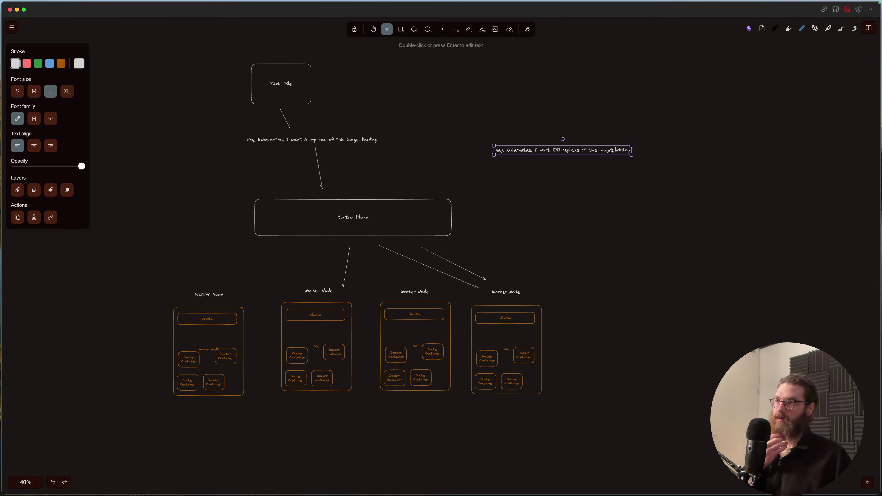
{"action": "left_click_drag", "start_coordinate": [612, 151], "coordinate": [612, 138]}
{"action": "left_click", "coordinate": [618, 130]}
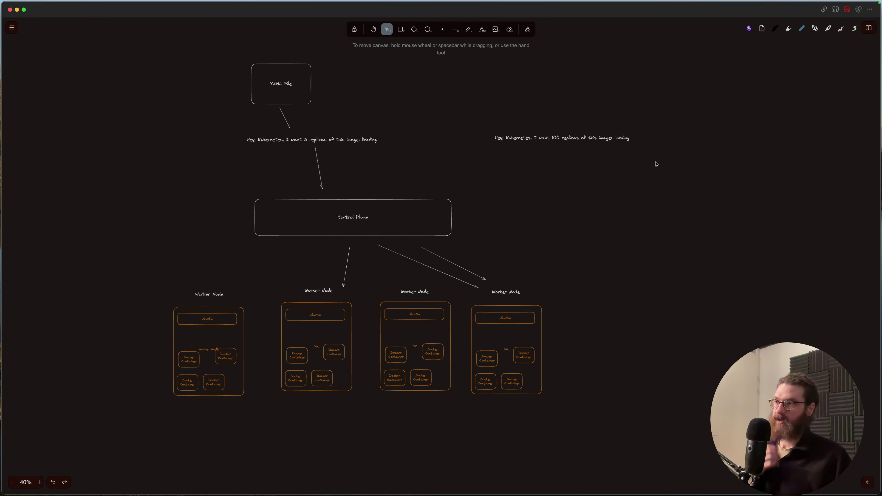
{"action": "scroll", "coordinate": [656, 164], "scroll_direction": "down", "scroll_amount": 2}
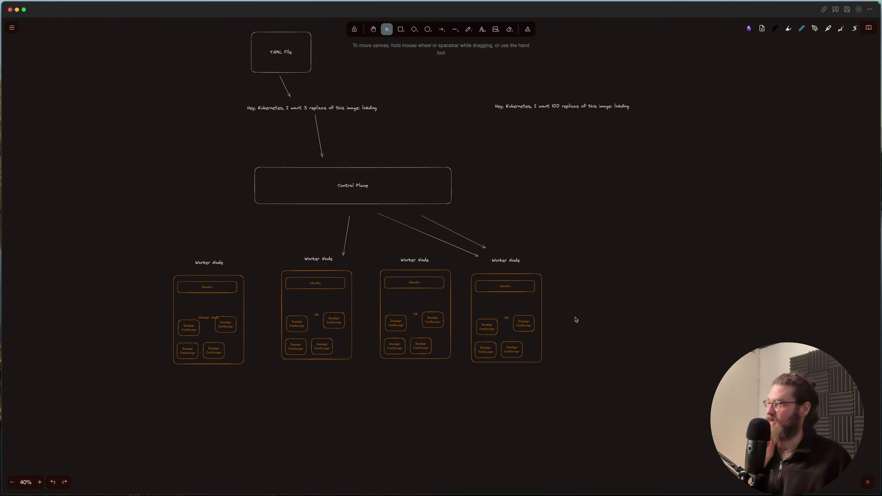
{"action": "scroll", "coordinate": [530, 313], "scroll_direction": "up", "scroll_amount": 1}
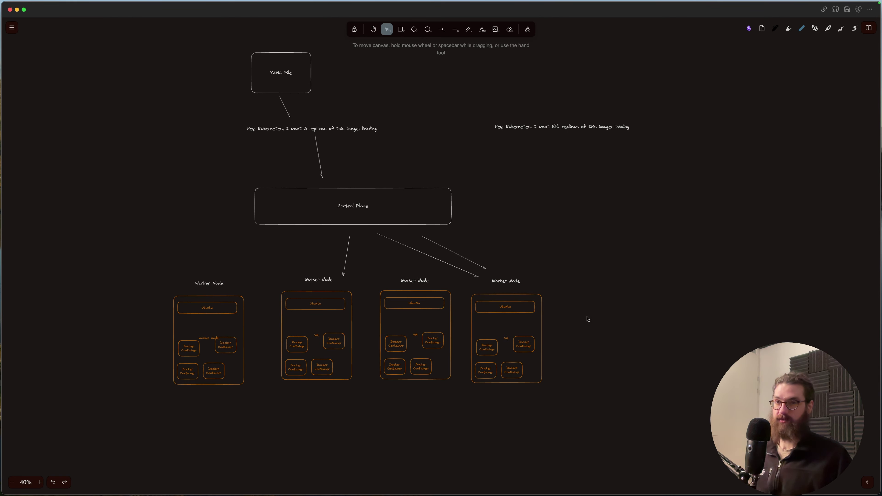
{"action": "scroll", "coordinate": [591, 306], "scroll_direction": "down", "scroll_amount": 1}
{"action": "scroll", "coordinate": [590, 306], "scroll_direction": "up", "scroll_amount": 2}
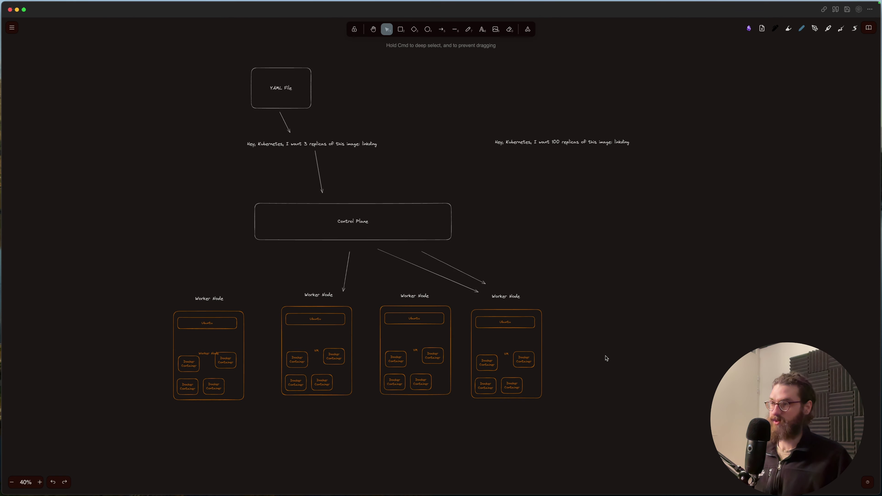
- Select the fourth worker node's VM and container boxes and paste two copies
{"action": "left_click_drag", "start_coordinate": [558, 417], "coordinate": [462, 303]}
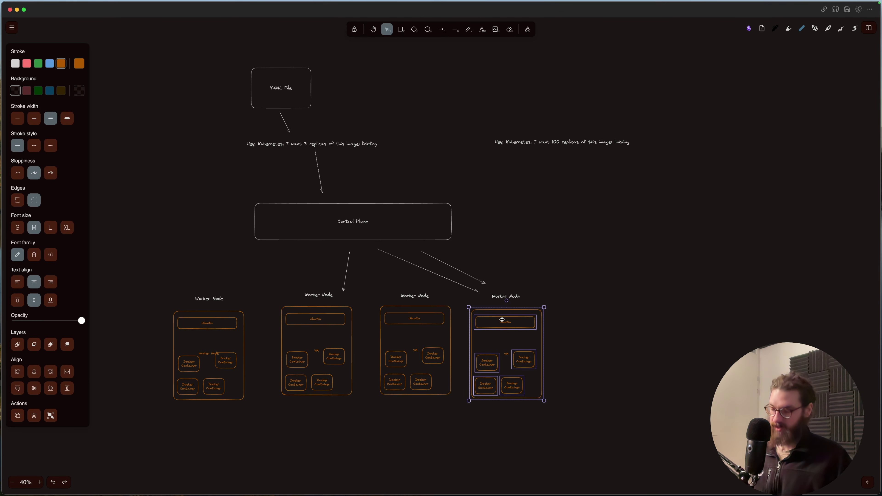
{"action": "scroll", "coordinate": [596, 347], "scroll_direction": "down", "scroll_amount": 1}
{"action": "left_click", "coordinate": [599, 345]}
{"action": "scroll", "coordinate": [600, 345], "scroll_direction": "right", "scroll_amount": 4}
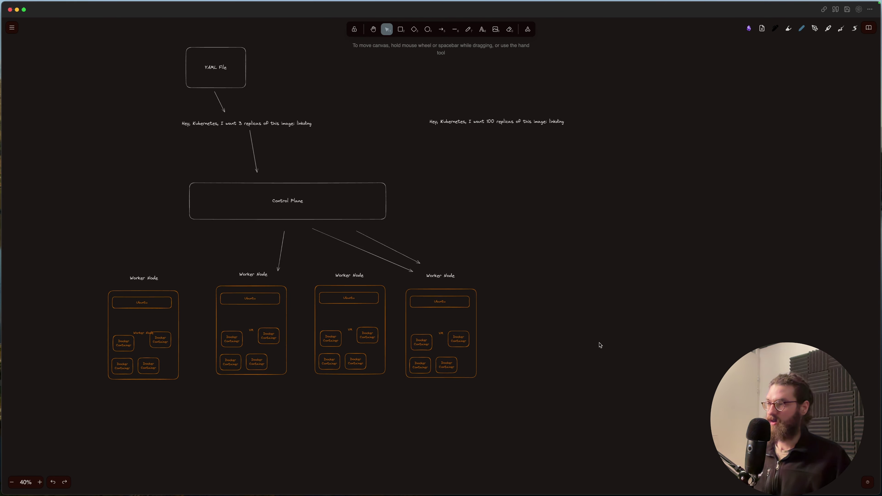
{"action": "scroll", "coordinate": [601, 345], "scroll_direction": "right", "scroll_amount": 2}
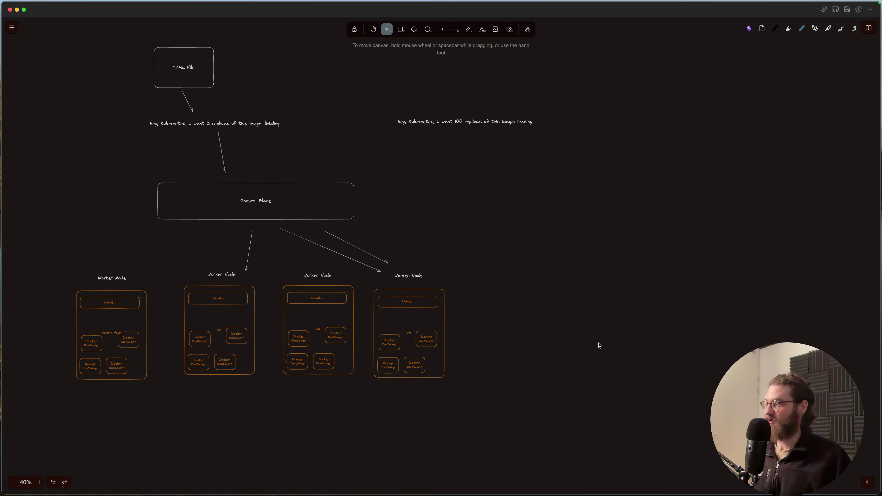
{"action": "scroll", "coordinate": [599, 345], "scroll_direction": "right", "scroll_amount": 3}
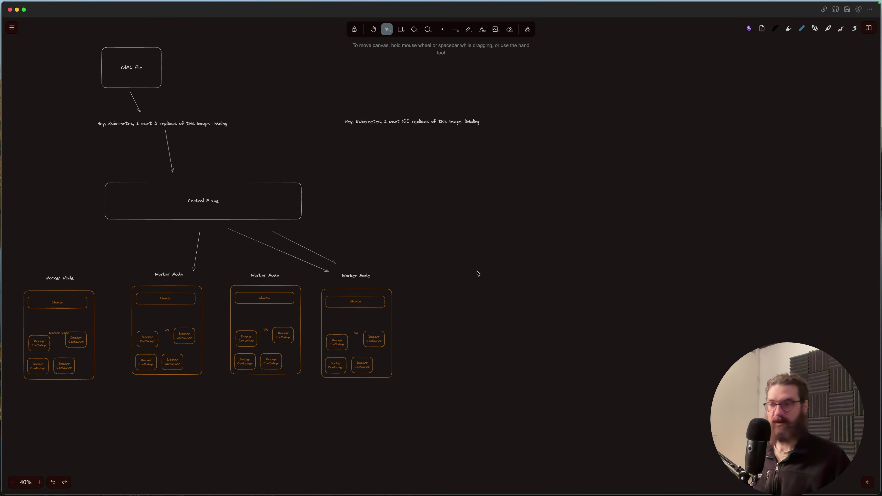
{"action": "scroll", "coordinate": [495, 287], "scroll_direction": "right", "scroll_amount": 1}
{"action": "key", "text": "ctrl+v"}
{"action": "key", "text": "ctrl+v"}
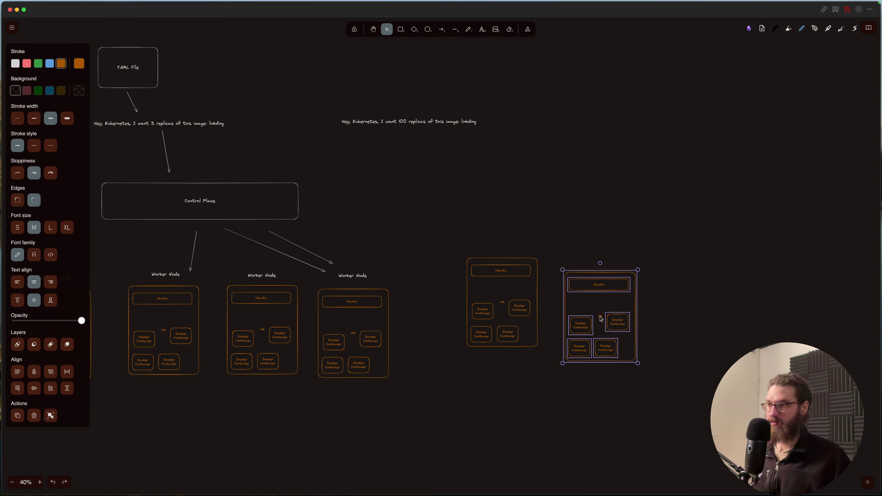
{"action": "key", "text": "ctrl+v"}
{"action": "key", "text": "ctrl+v"}
- Rearrange the pasted worker-node copies, deleting one and then restoring it
{"action": "left_click", "coordinate": [500, 306]}
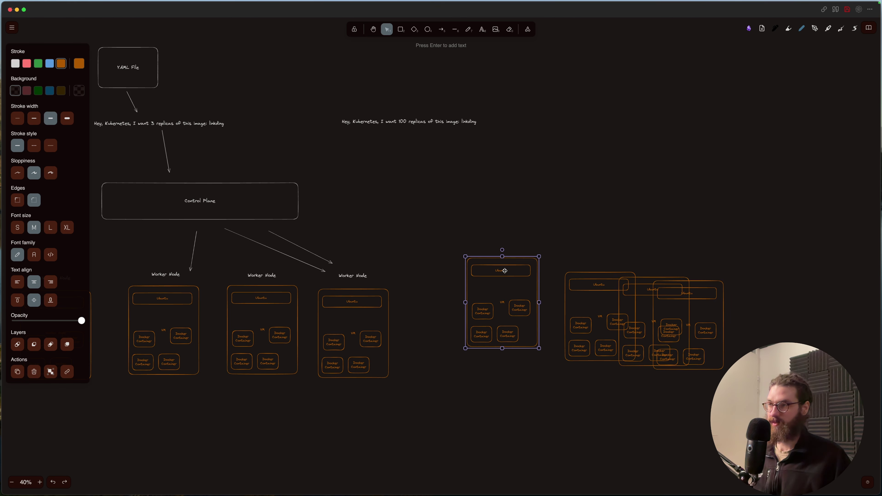
{"action": "left_click_drag", "start_coordinate": [504, 271], "coordinate": [491, 302]}
{"action": "key", "text": "ctrl+z"}
{"action": "left_click_drag", "start_coordinate": [441, 246], "coordinate": [532, 364]}
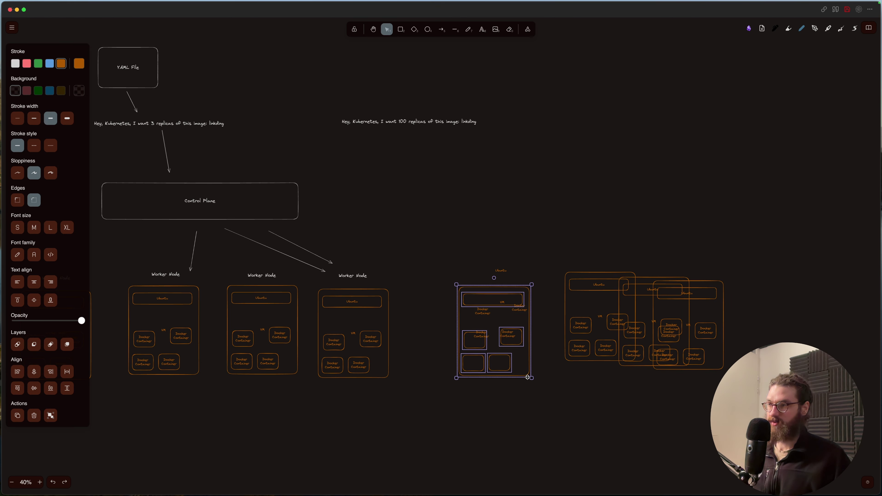
{"action": "key", "text": "BackSpace"}
{"action": "key", "text": "ctrl+z"}
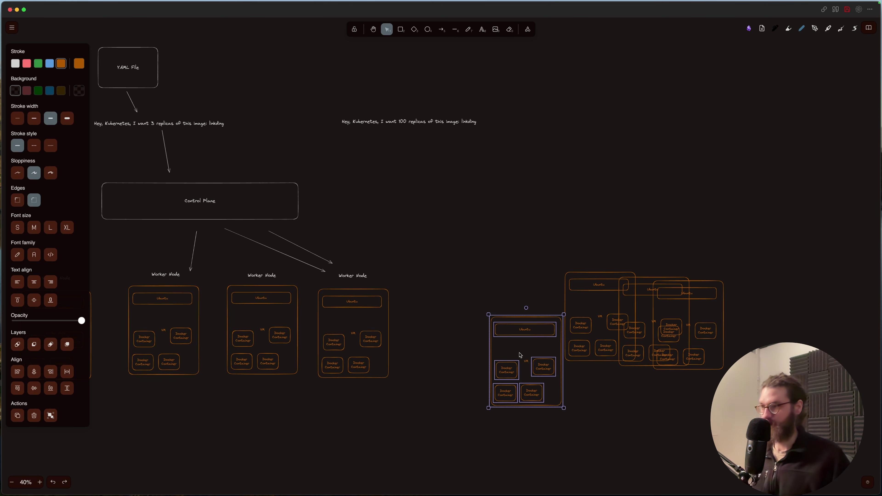
{"action": "left_click", "coordinate": [472, 305]}
{"action": "left_click_drag", "start_coordinate": [458, 298], "coordinate": [560, 403]}
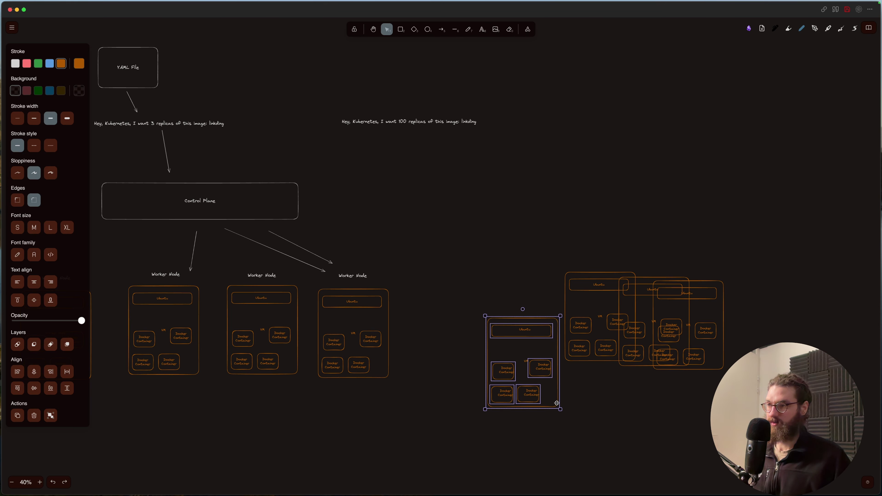
- Undo the overlapping copies, then trial-paste one worker-node group at a new spot and undo it
{"action": "key", "text": "ctrl+z"}
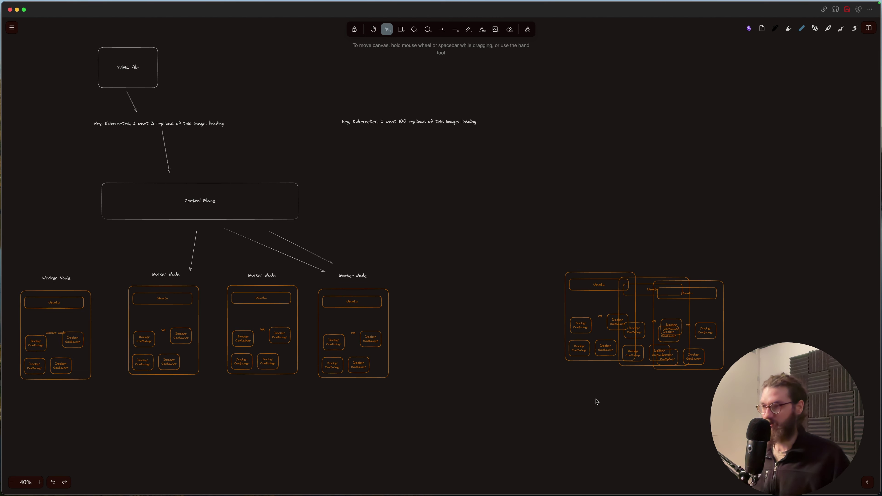
{"action": "key", "text": "ctrl+z"}
{"action": "key", "text": "ctrl+z"}
{"action": "key", "text": "super+z"}
{"action": "key", "text": "super+z"}
{"action": "key", "text": "super+z"}
{"action": "key", "text": "super+z"}
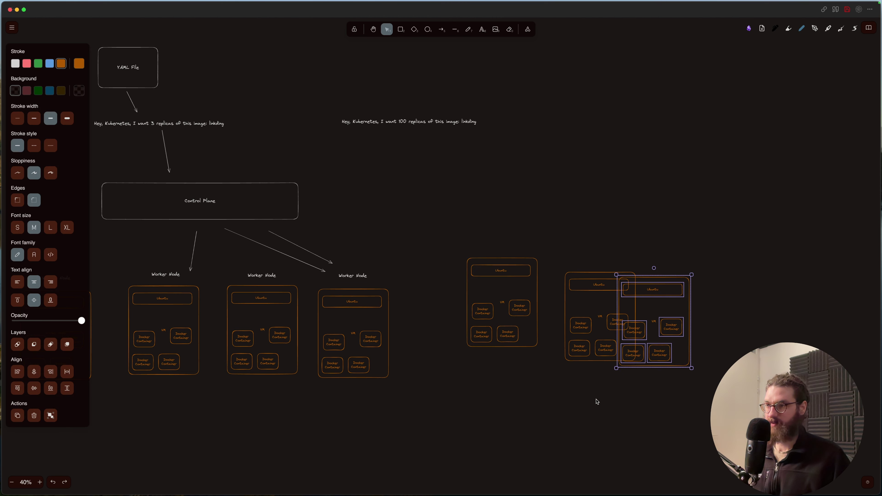
{"action": "key", "text": "super+z"}
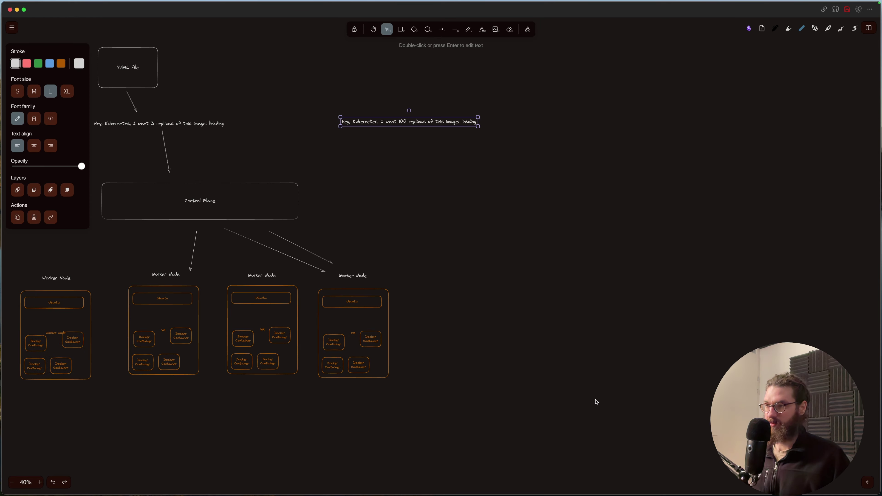
{"action": "key", "text": "super+z"}
{"action": "key", "text": "super+v"}
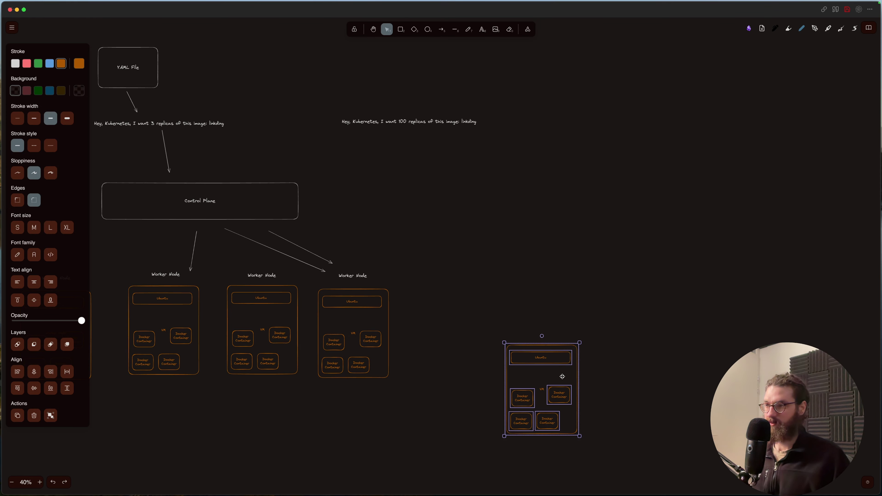
{"action": "left_click_drag", "start_coordinate": [561, 376], "coordinate": [554, 383]}
{"action": "key", "text": "super+z"}
{"action": "key", "text": "super+z"}
- Paste six copies of the Ubuntu/Docker VM box: four right of the nodes, two lower down
{"action": "left_click", "coordinate": [460, 318]}
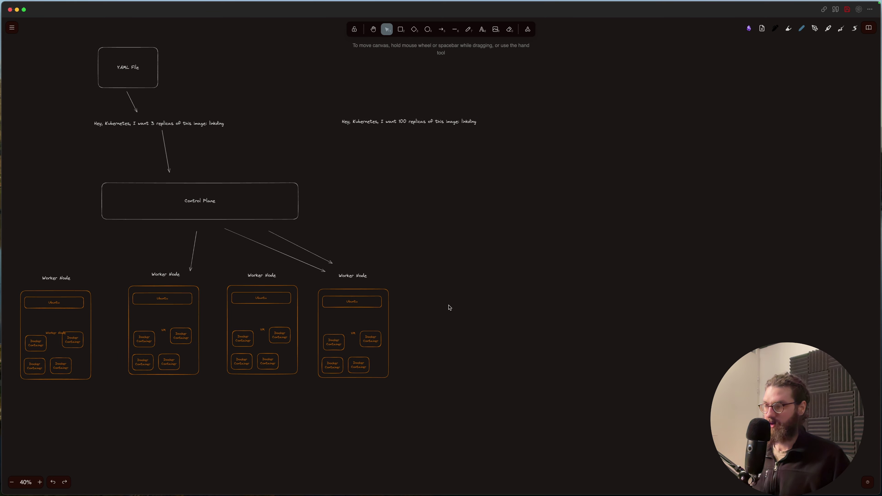
{"action": "key", "text": "super+v"}
{"action": "left_click", "coordinate": [562, 323]}
{"action": "key", "text": "super+v"}
{"action": "left_click", "coordinate": [650, 333]}
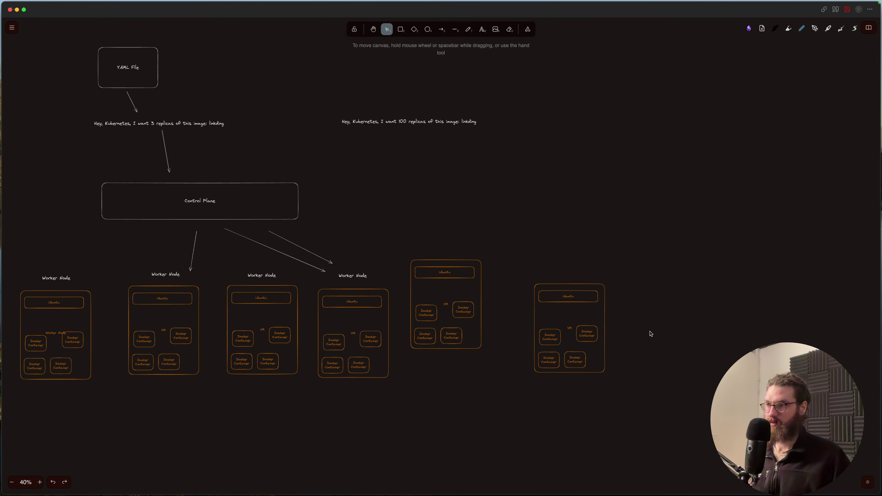
{"action": "key", "text": "super+v"}
{"action": "left_click", "coordinate": [724, 339]}
{"action": "key", "text": "super+v"}
{"action": "scroll", "coordinate": [614, 403], "scroll_direction": "down", "scroll_amount": 2}
{"action": "left_click", "coordinate": [459, 391]}
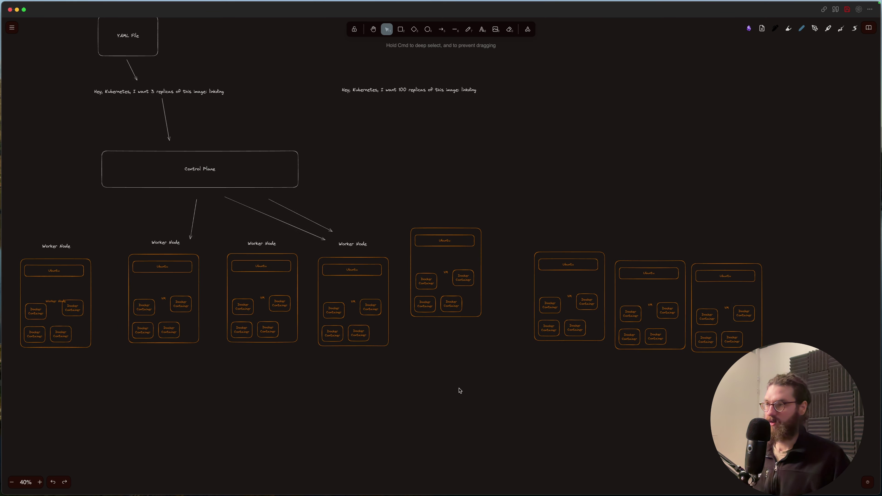
{"action": "key", "text": "super+v"}
{"action": "left_click", "coordinate": [607, 418]}
{"action": "key", "text": "super+v"}
{"action": "scroll", "coordinate": [611, 417], "scroll_direction": "down", "scroll_amount": 2}
{"action": "left_click", "coordinate": [698, 398]}
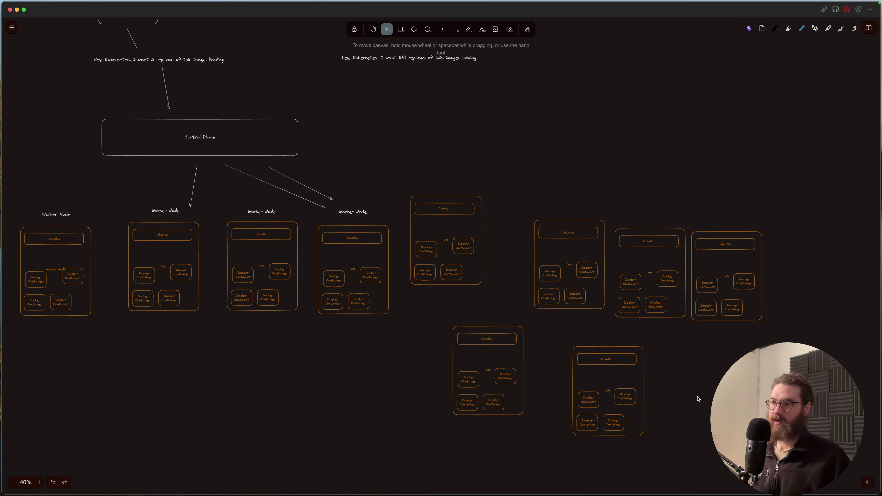
{"action": "scroll", "coordinate": [661, 335], "scroll_direction": "up", "scroll_amount": 18}
{"action": "scroll", "coordinate": [661, 335], "scroll_direction": "down", "scroll_amount": 18}
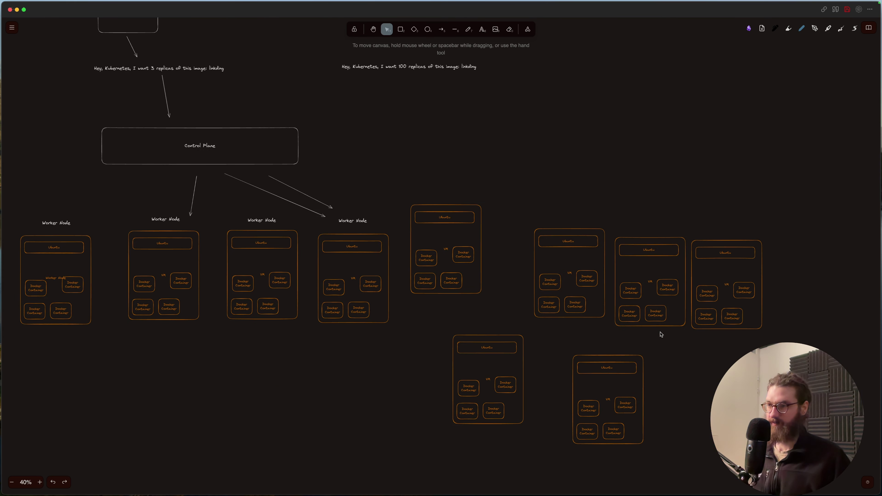
{"action": "scroll", "coordinate": [508, 228], "scroll_direction": "up", "scroll_amount": 8}
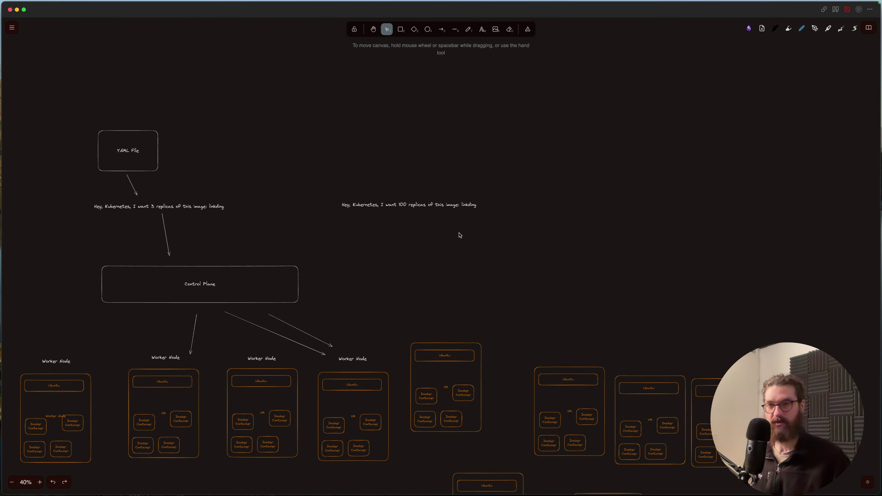
{"action": "scroll", "coordinate": [460, 235], "scroll_direction": "down", "scroll_amount": 2}
{"action": "scroll", "coordinate": [459, 236], "scroll_direction": "down", "scroll_amount": 2}
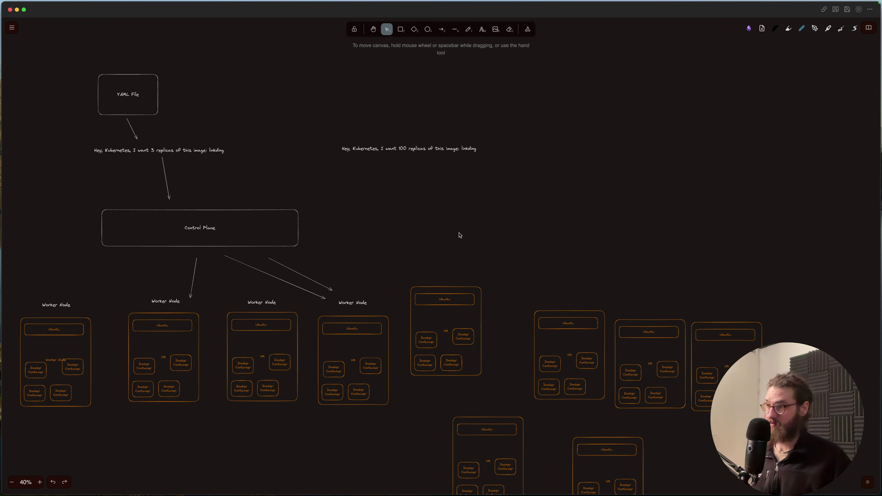
{"action": "scroll", "coordinate": [460, 235], "scroll_direction": "left", "scroll_amount": 5}
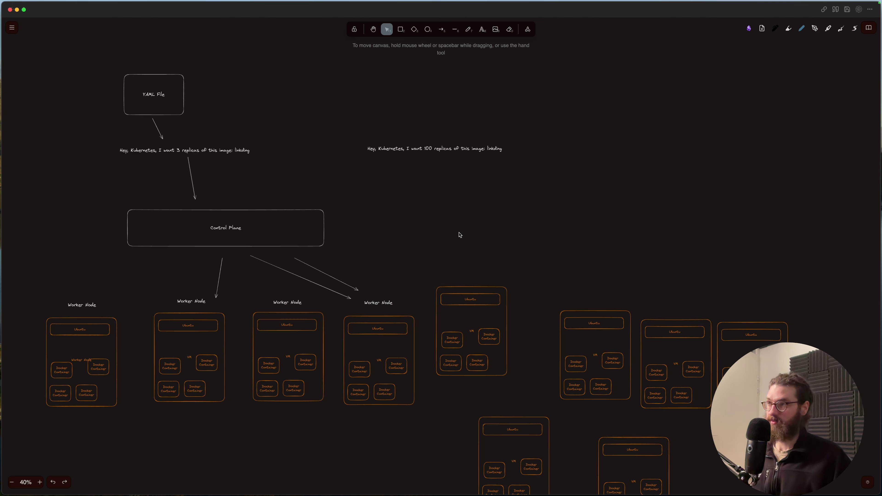
{"action": "scroll", "coordinate": [460, 235], "scroll_direction": "right", "scroll_amount": 4}
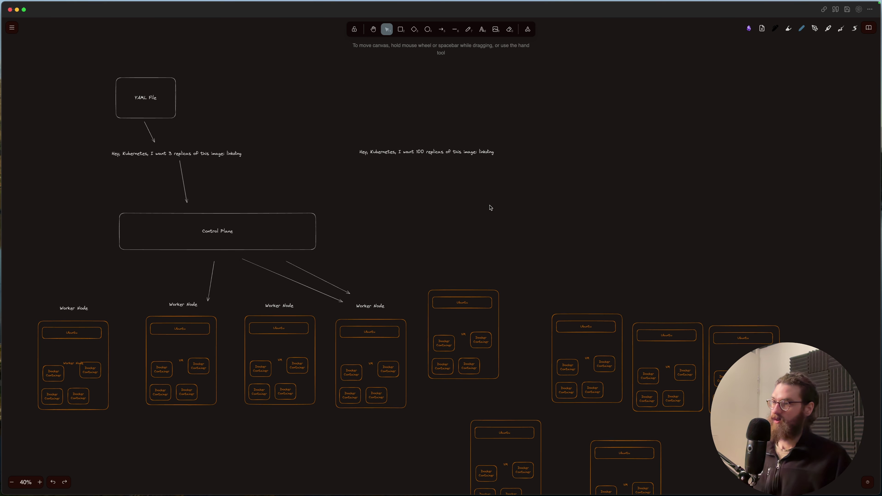
{"action": "scroll", "coordinate": [488, 210], "scroll_direction": "down", "scroll_amount": 2}
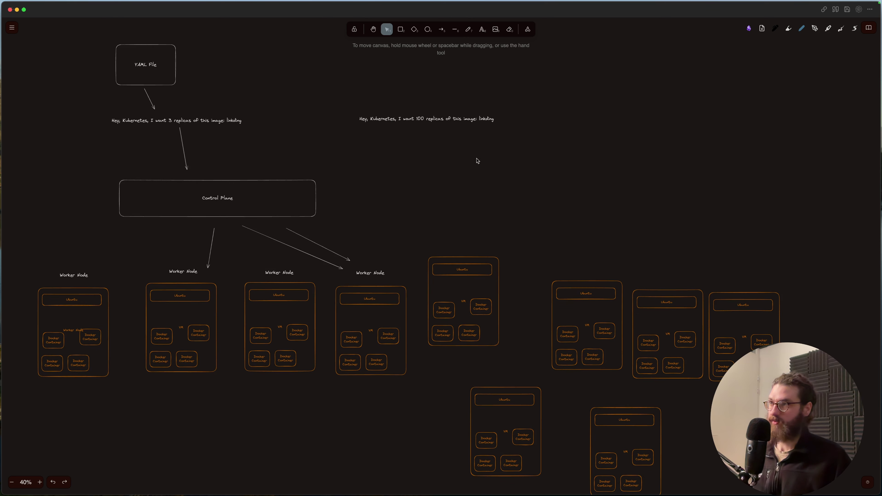
{"action": "scroll", "coordinate": [477, 160], "scroll_direction": "down", "scroll_amount": 7}
{"action": "scroll", "coordinate": [590, 229], "scroll_direction": "up", "scroll_amount": 5}
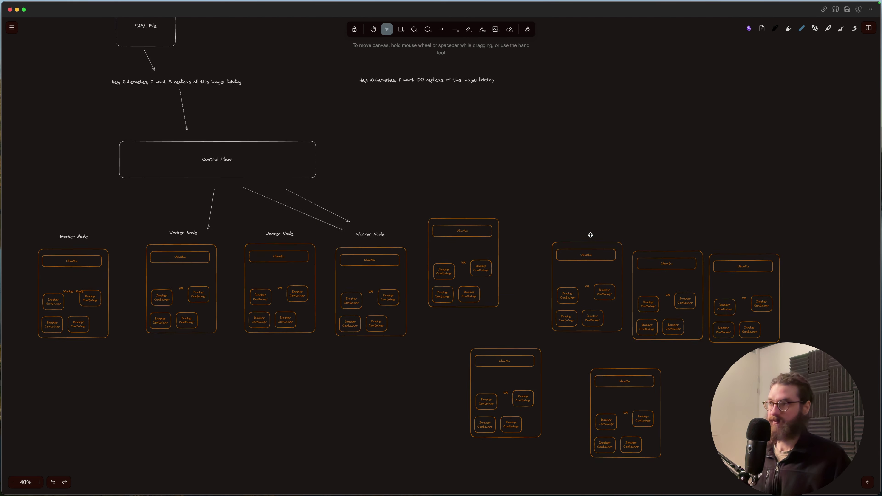
{"action": "scroll", "coordinate": [590, 235], "scroll_direction": "up", "scroll_amount": 4}
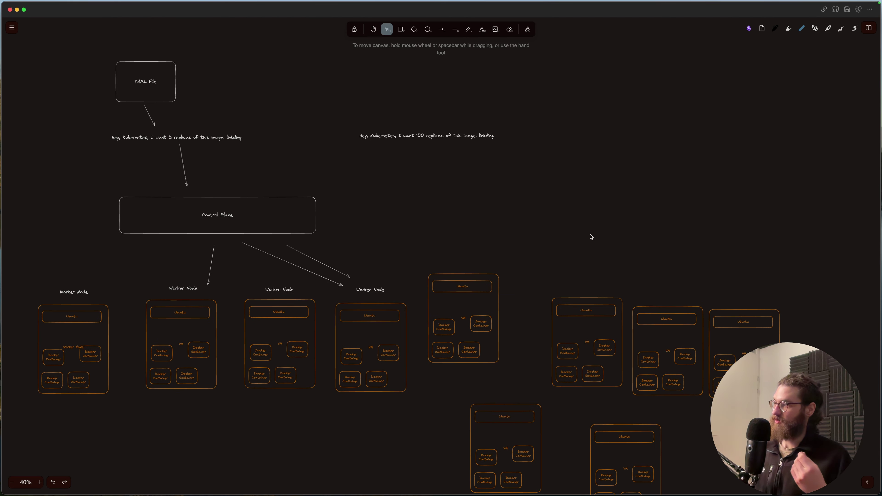
{"action": "scroll", "coordinate": [588, 233], "scroll_direction": "left", "scroll_amount": 5}
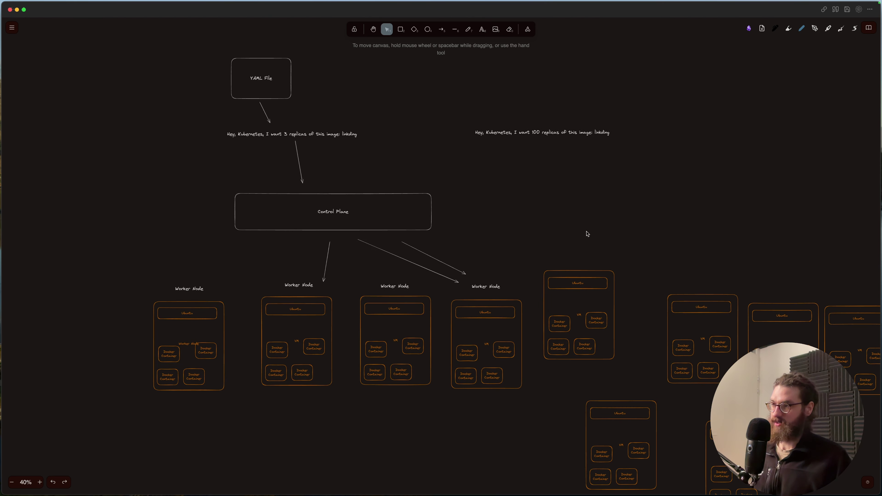
{"action": "scroll", "coordinate": [587, 234], "scroll_direction": "down", "scroll_amount": 1}
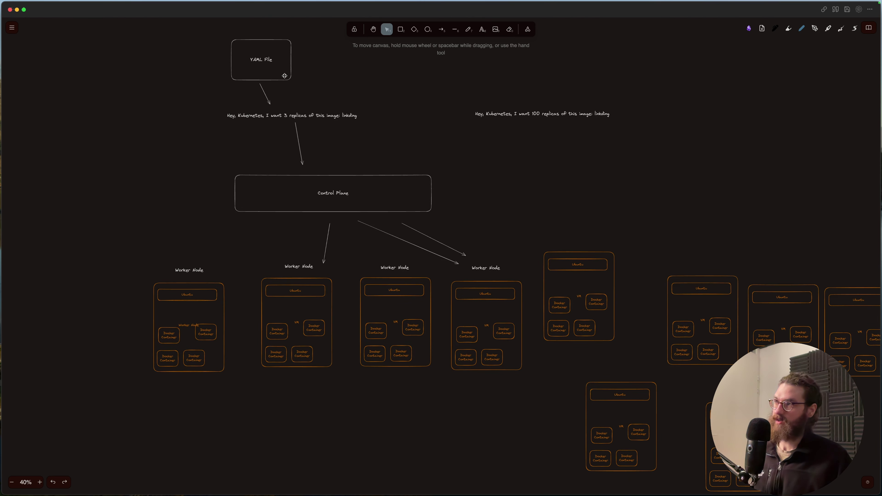
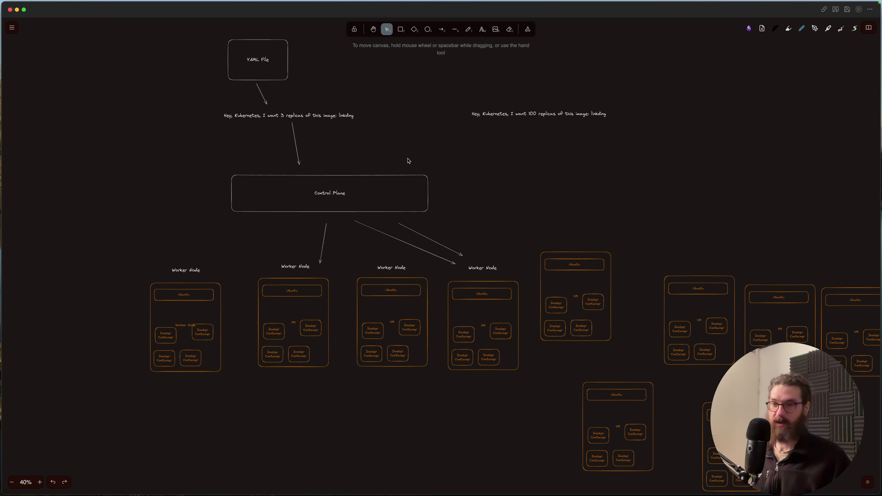
- Select the six unlabelled VM boxes, try moving them down, then undo the move and deselect
{"action": "scroll", "coordinate": [406, 158], "scroll_direction": "right", "scroll_amount": 5}
{"action": "scroll", "coordinate": [401, 152], "scroll_direction": "right", "scroll_amount": 2}
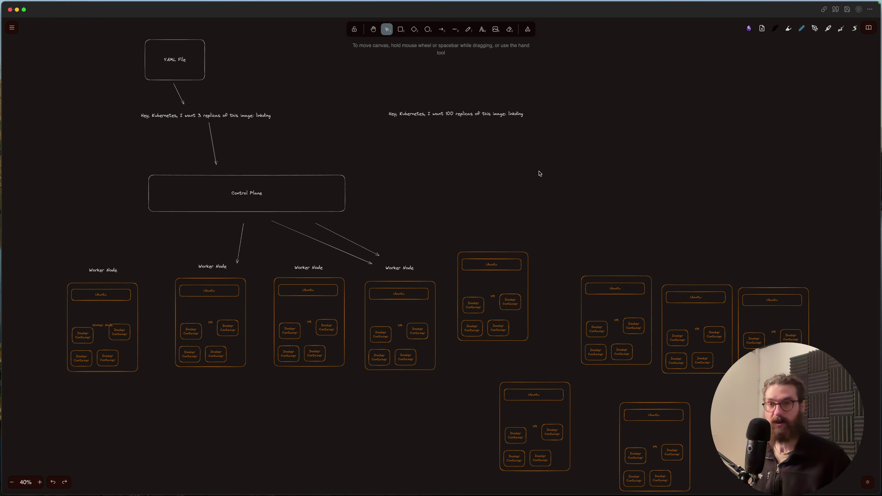
{"action": "scroll", "coordinate": [539, 173], "scroll_direction": "right", "scroll_amount": 7}
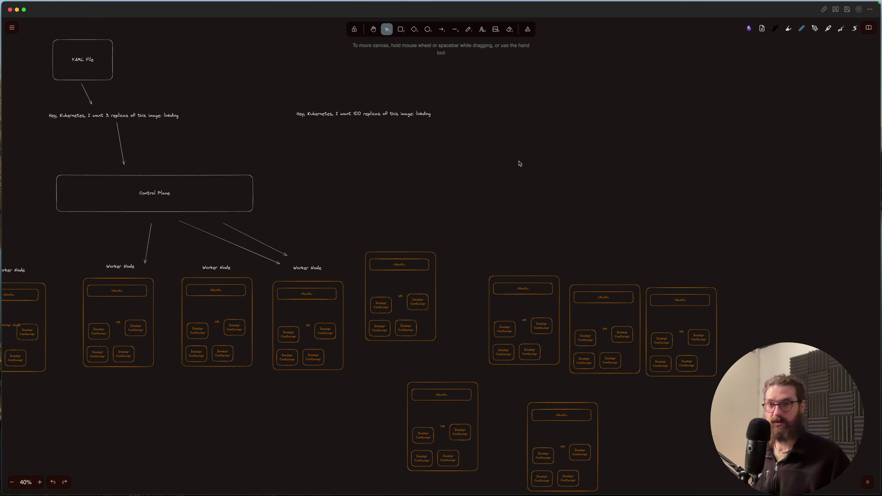
{"action": "scroll", "coordinate": [515, 168], "scroll_direction": "down", "scroll_amount": 3}
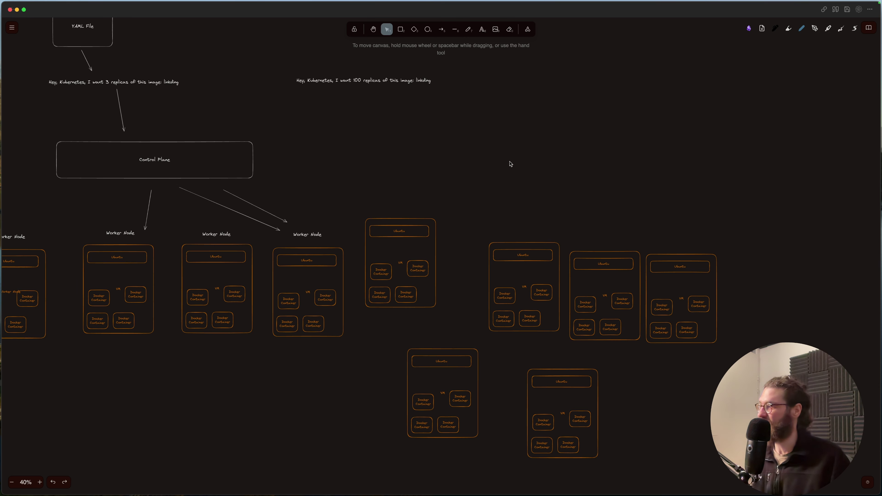
{"action": "scroll", "coordinate": [510, 164], "scroll_direction": "down", "scroll_amount": 2}
{"action": "scroll", "coordinate": [510, 164], "scroll_direction": "up", "scroll_amount": 2}
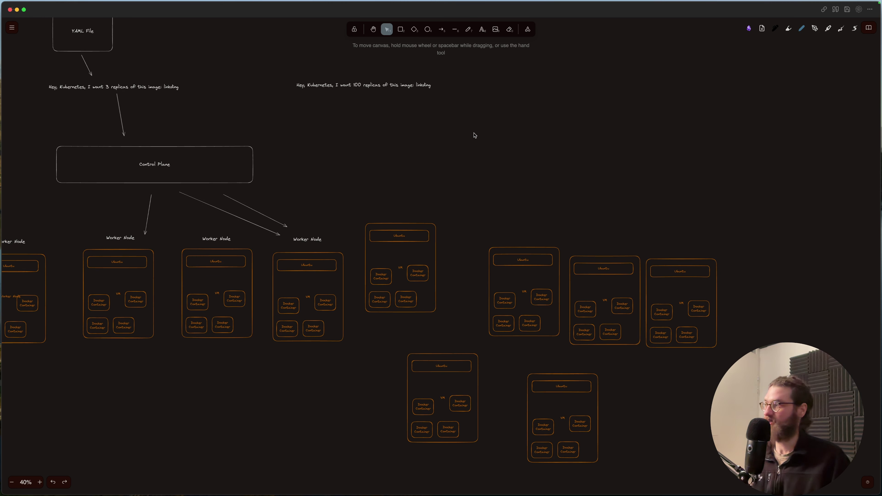
{"action": "scroll", "coordinate": [475, 135], "scroll_direction": "down", "scroll_amount": 2}
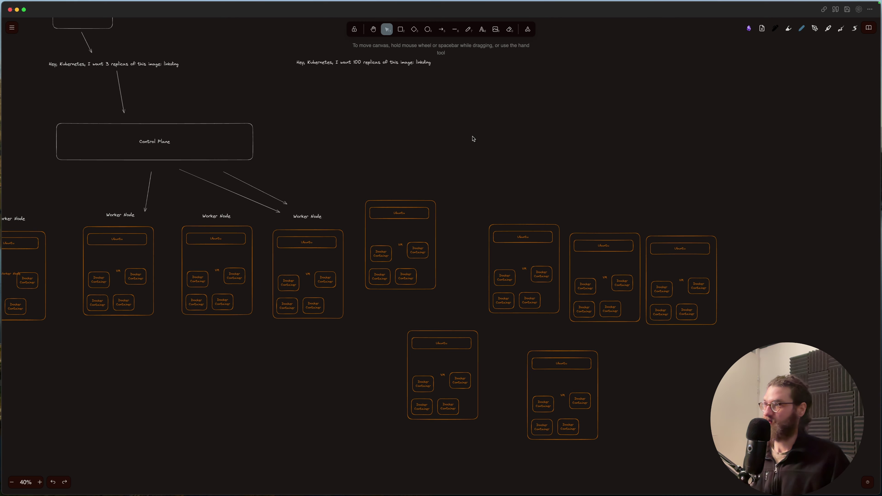
{"action": "scroll", "coordinate": [472, 139], "scroll_direction": "up", "scroll_amount": 4}
{"action": "scroll", "coordinate": [467, 162], "scroll_direction": "down", "scroll_amount": 1}
{"action": "scroll", "coordinate": [465, 185], "scroll_direction": "left", "scroll_amount": 3}
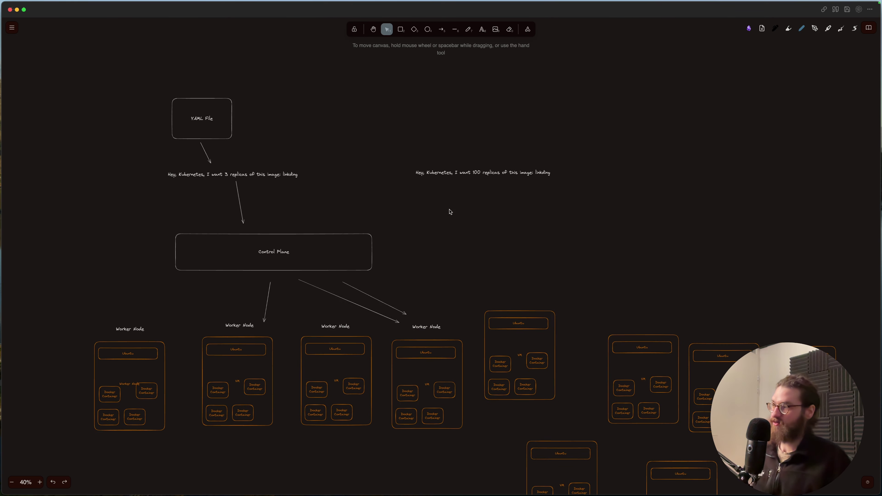
{"action": "scroll", "coordinate": [405, 274], "scroll_direction": "up", "scroll_amount": 3}
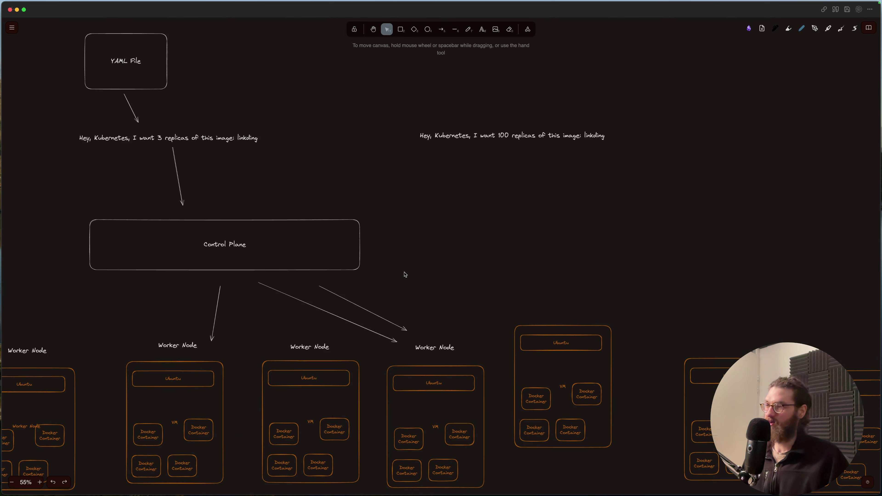
{"action": "scroll", "coordinate": [405, 274], "scroll_direction": "down", "scroll_amount": 3}
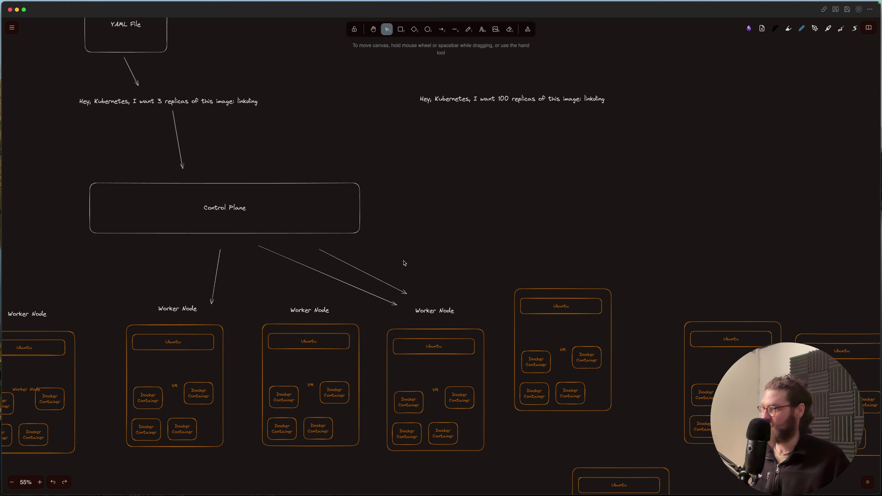
{"action": "scroll", "coordinate": [398, 255], "scroll_direction": "down", "scroll_amount": 2}
{"action": "scroll", "coordinate": [398, 255], "scroll_direction": "down", "scroll_amount": 1}
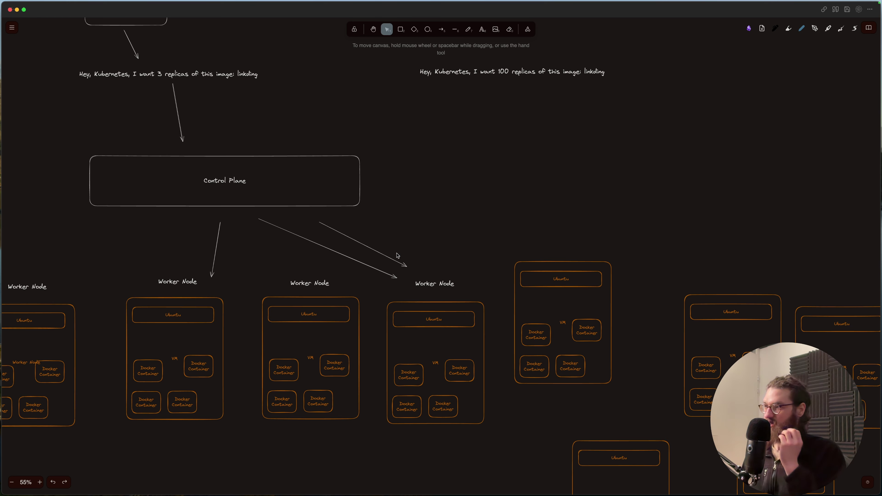
{"action": "scroll", "coordinate": [417, 244], "scroll_direction": "up", "scroll_amount": 2}
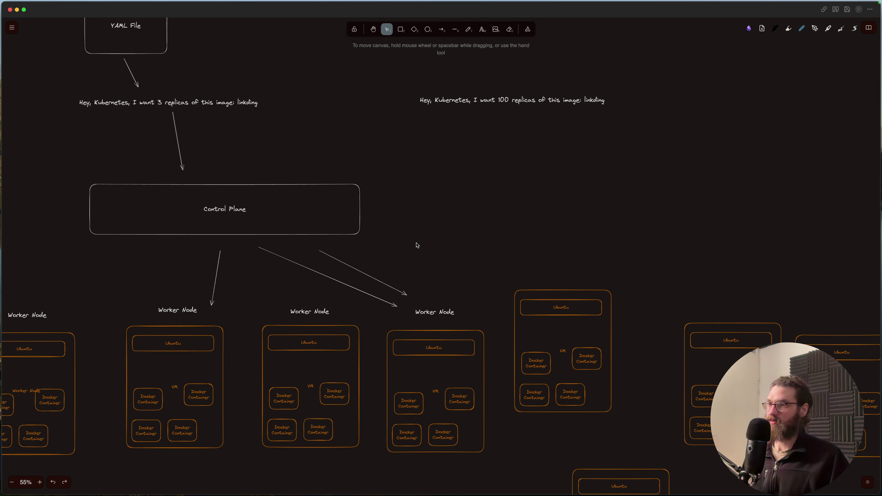
{"action": "scroll", "coordinate": [417, 245], "scroll_direction": "down", "scroll_amount": 2}
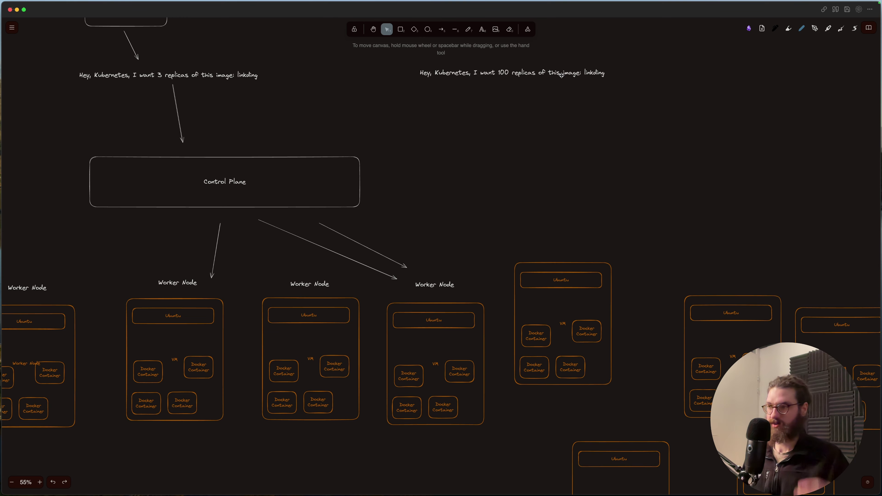
{"action": "scroll", "coordinate": [628, 280], "scroll_direction": "down", "scroll_amount": 5}
{"action": "scroll", "coordinate": [629, 287], "scroll_direction": "right", "scroll_amount": 12}
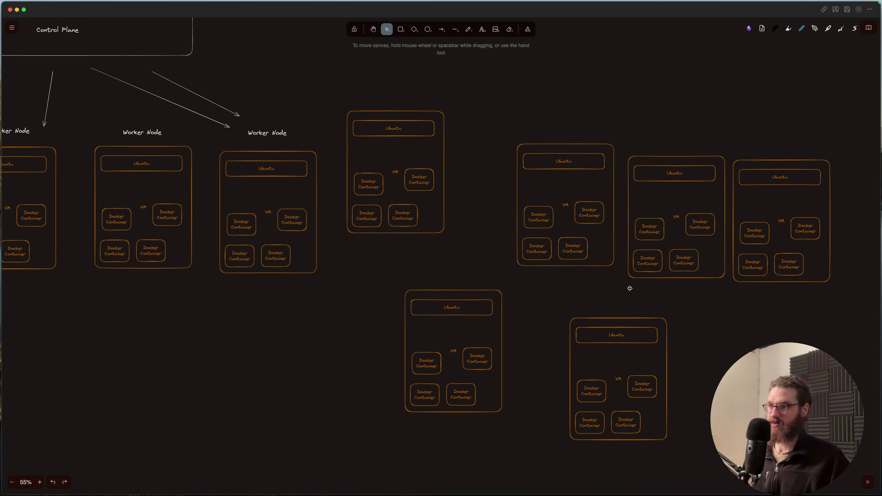
{"action": "scroll", "coordinate": [561, 299], "scroll_direction": "left", "scroll_amount": 4}
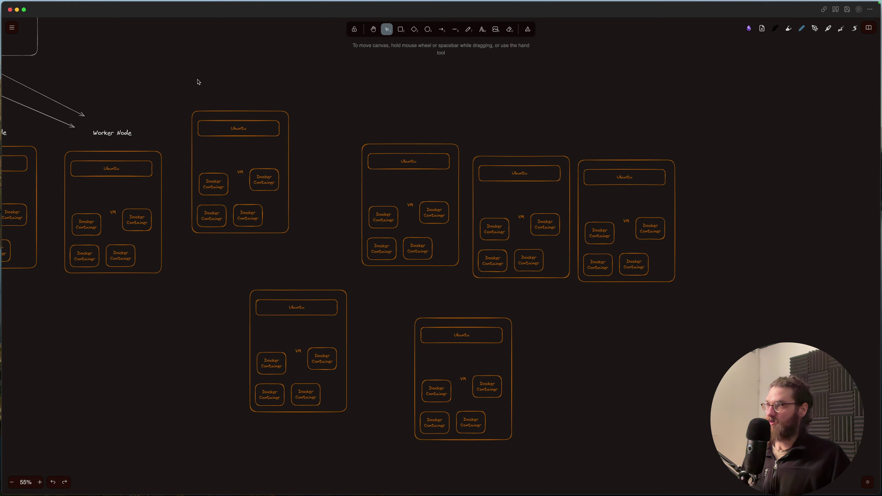
{"action": "left_click_drag", "start_coordinate": [166, 80], "coordinate": [693, 448]}
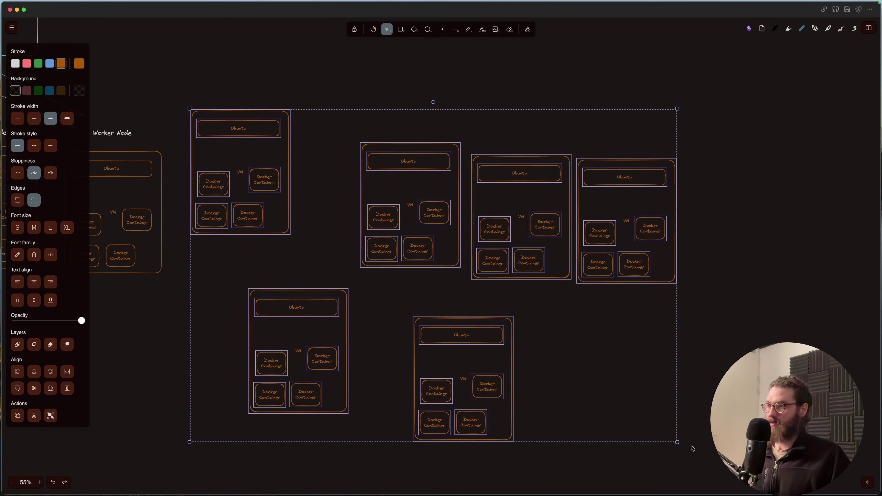
{"action": "scroll", "coordinate": [666, 414], "scroll_direction": "left", "scroll_amount": 3}
{"action": "left_click_drag", "start_coordinate": [547, 327], "coordinate": [546, 381]}
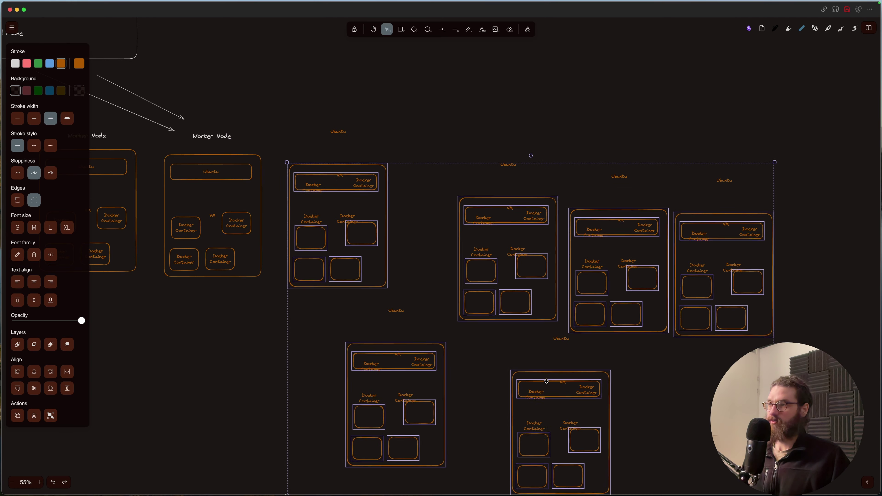
{"action": "key", "text": "super+z"}
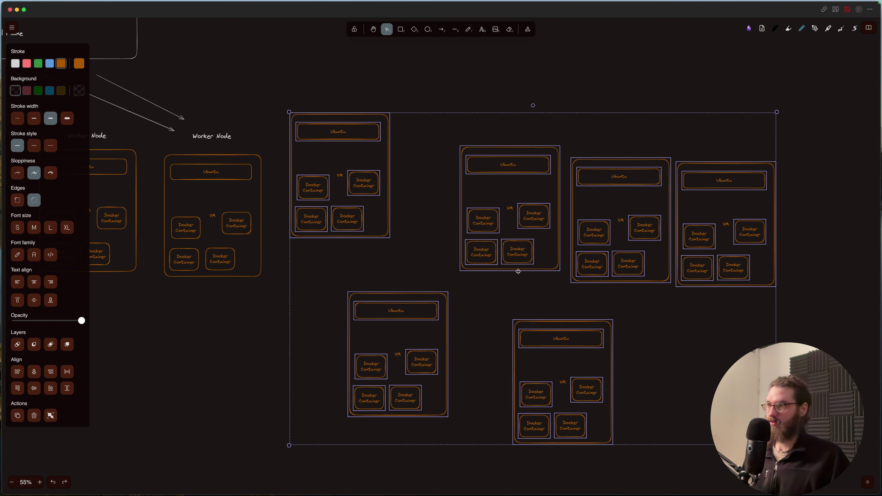
{"action": "left_click", "coordinate": [254, 309]}
{"action": "scroll", "coordinate": [304, 316], "scroll_direction": "left", "scroll_amount": 2}
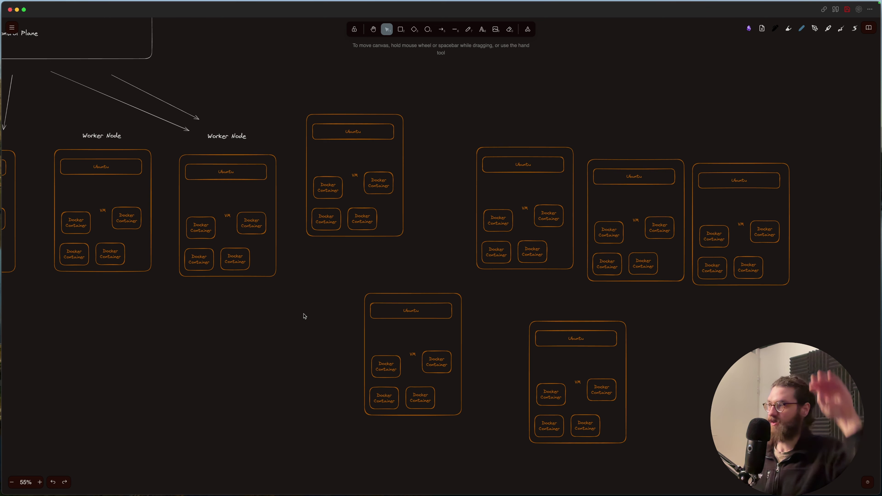
{"action": "scroll", "coordinate": [329, 264], "scroll_direction": "down", "scroll_amount": 5}
{"action": "scroll", "coordinate": [332, 257], "scroll_direction": "up", "scroll_amount": 10}
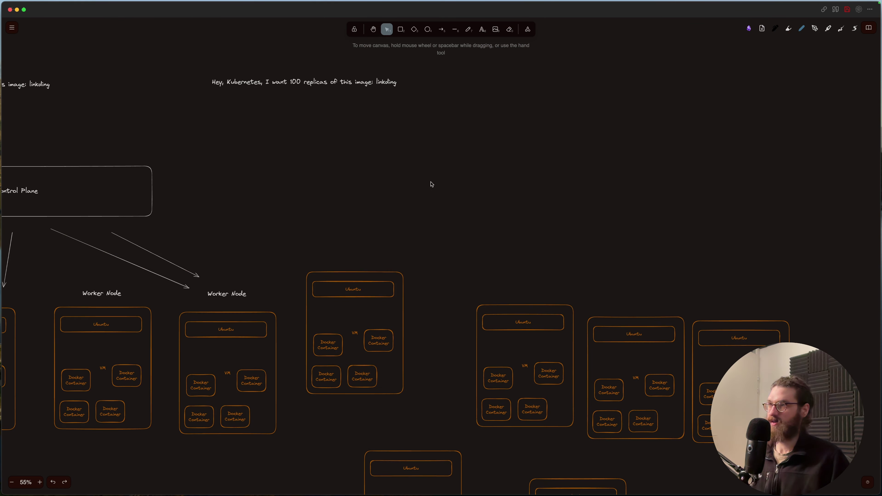
- Draw the graph's vertical and horizontal axes with straight lines right of the heading
{"action": "left_click", "coordinate": [455, 29]}
{"action": "mouse_move", "coordinate": [474, 141]}
{"action": "left_mouse_down"}
{"action": "mouse_move", "coordinate": [473, 213]}
{"action": "mouse_move", "coordinate": [625, 213]}
{"action": "left_mouse_up"}
{"action": "left_click", "coordinate": [481, 219]}
{"action": "left_click", "coordinate": [455, 30]}
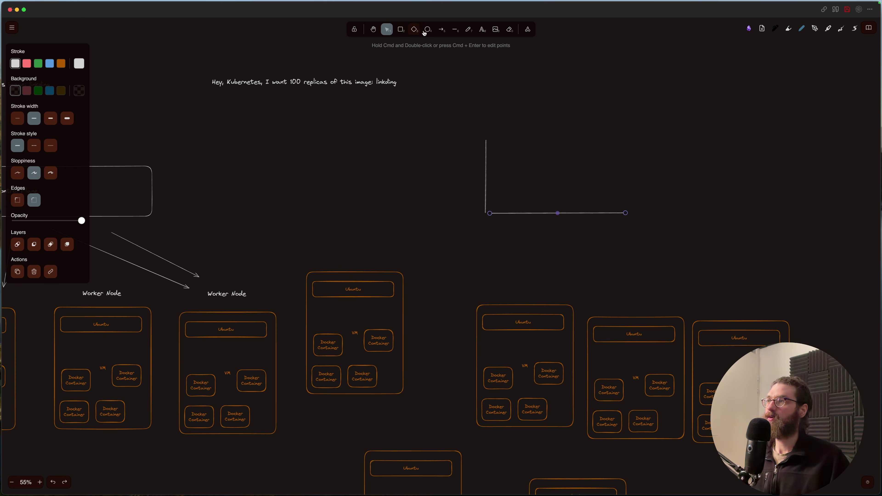
- Hand-write the 24h, User and two 9 labels, then freehand the dipping load curve
{"action": "left_click", "coordinate": [466, 33]}
{"action": "left_click_drag", "start_coordinate": [514, 224], "coordinate": [541, 234]}
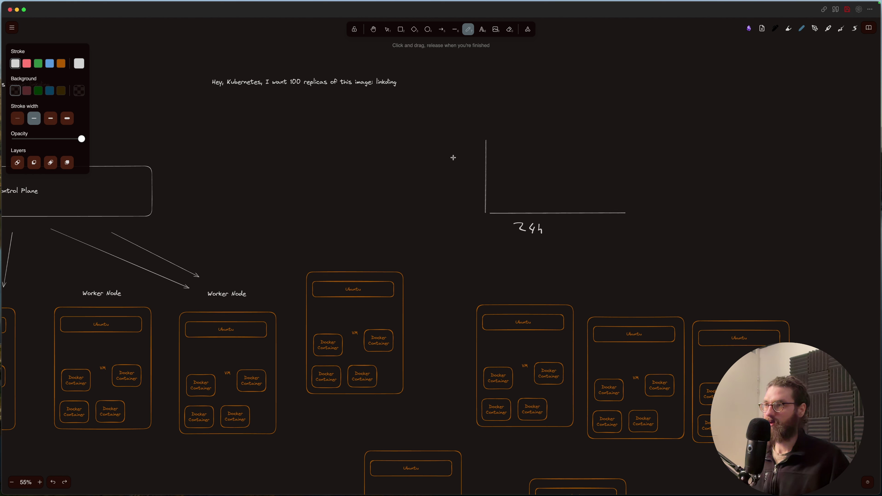
{"action": "left_click_drag", "start_coordinate": [452, 157], "coordinate": [475, 166]}
{"action": "left_click_drag", "start_coordinate": [477, 166], "coordinate": [478, 171]}
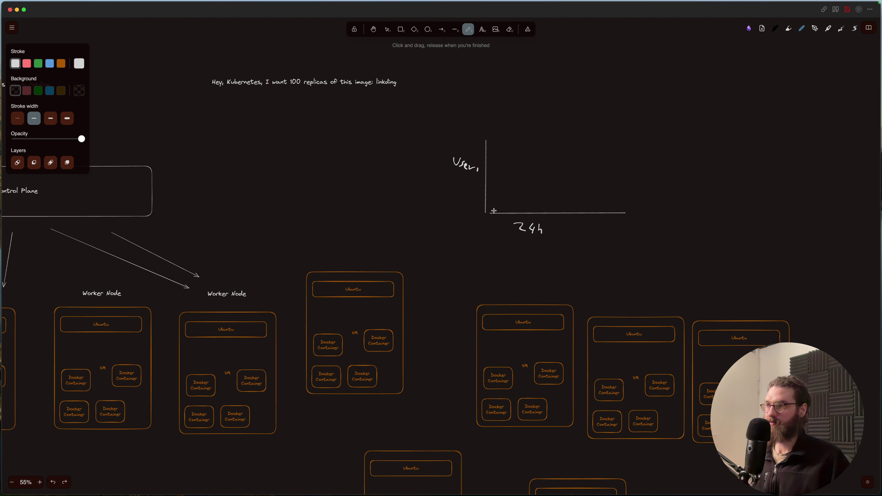
{"action": "left_click_drag", "start_coordinate": [489, 220], "coordinate": [490, 226]}
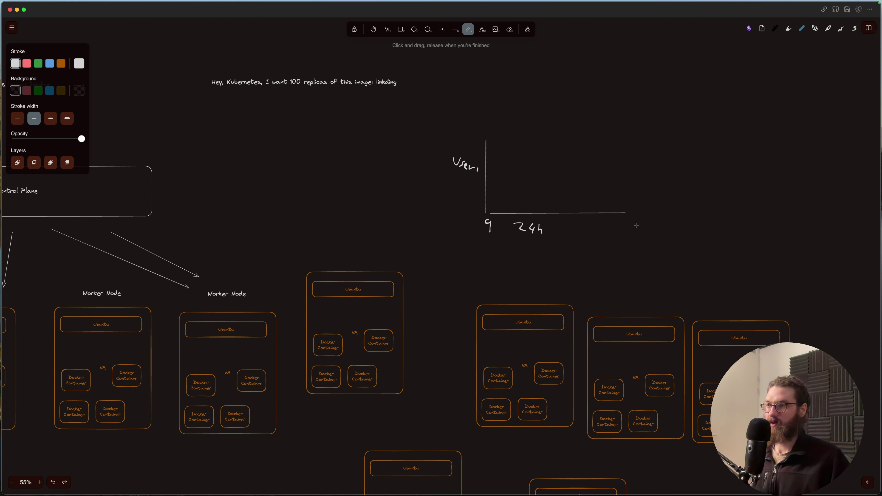
{"action": "left_click_drag", "start_coordinate": [635, 224], "coordinate": [627, 237]}
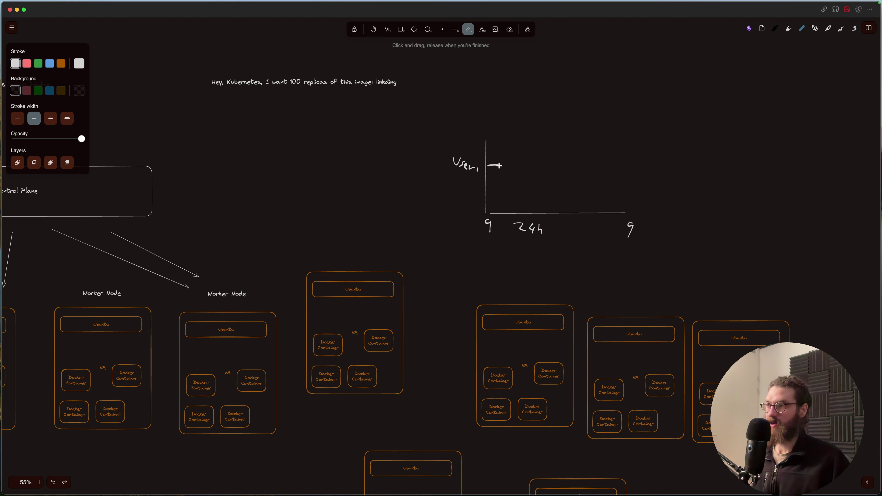
{"action": "mouse_move", "coordinate": [504, 175]}
{"action": "left_mouse_down"}
{"action": "mouse_move", "coordinate": [517, 191]}
{"action": "mouse_move", "coordinate": [531, 176]}
{"action": "mouse_move", "coordinate": [553, 192]}
{"action": "mouse_move", "coordinate": [570, 190]}
{"action": "left_mouse_up"}
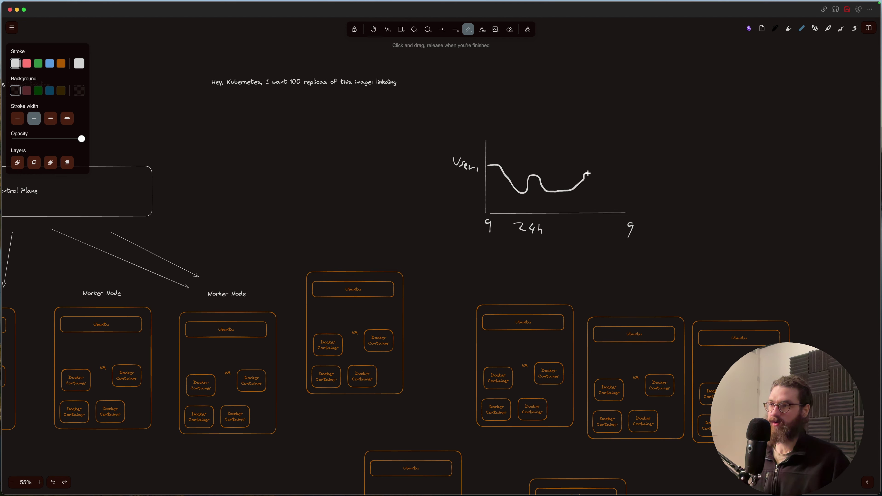
{"action": "mouse_move", "coordinate": [587, 173]}
{"action": "left_mouse_down"}
{"action": "mouse_move", "coordinate": [607, 197]}
{"action": "mouse_move", "coordinate": [637, 211]}
{"action": "mouse_move", "coordinate": [659, 208]}
{"action": "mouse_move", "coordinate": [686, 176]}
{"action": "left_mouse_up"}
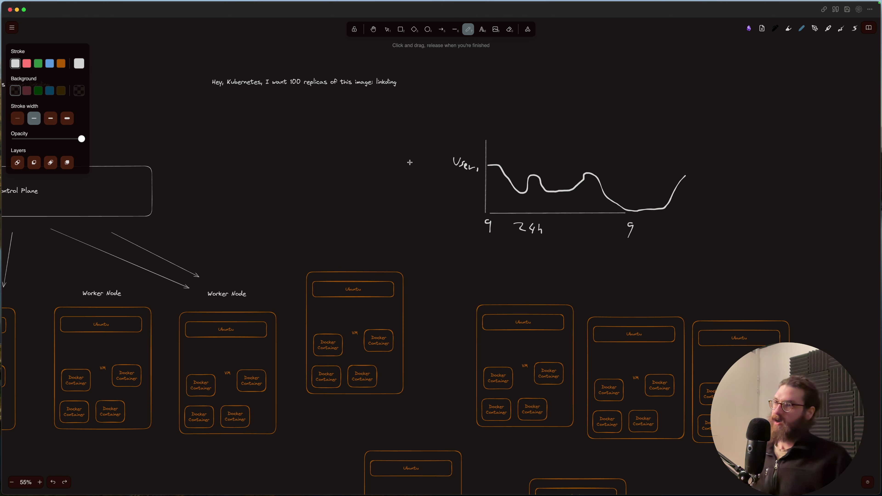
- Return to the Selection tool and pan down and left to the worker-node VM boxes
{"action": "scroll", "coordinate": [434, 101], "scroll_direction": "right", "scroll_amount": 1}
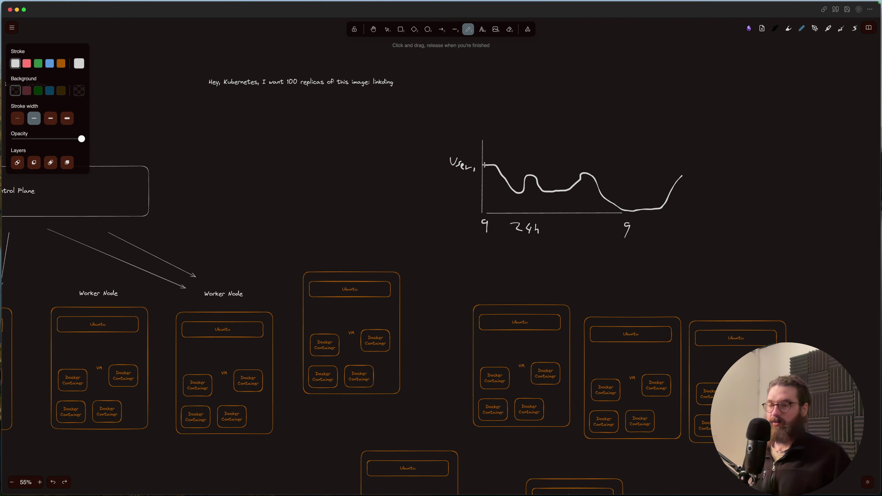
{"action": "scroll", "coordinate": [484, 165], "scroll_direction": "down", "scroll_amount": 3}
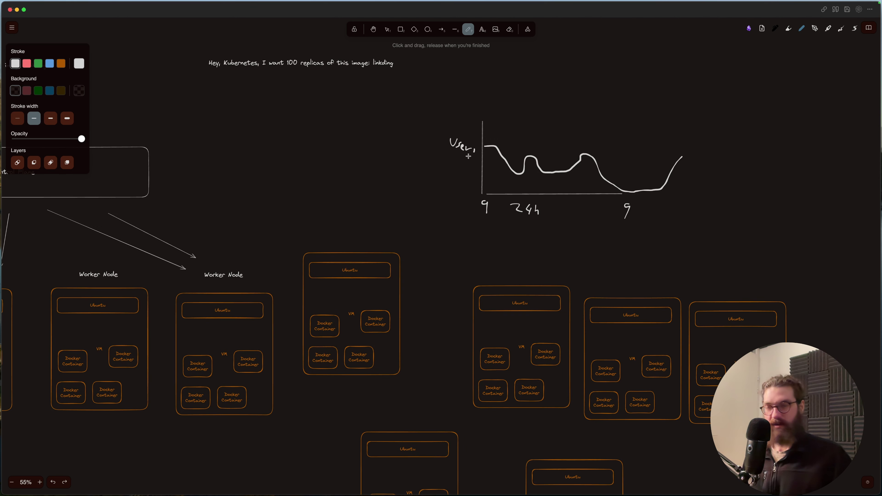
{"action": "scroll", "coordinate": [467, 157], "scroll_direction": "up", "scroll_amount": 1}
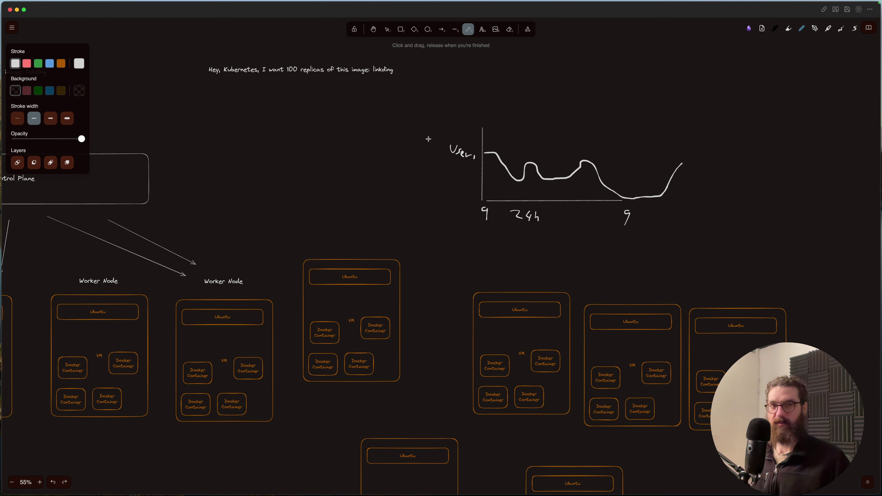
{"action": "scroll", "coordinate": [423, 147], "scroll_direction": "down", "scroll_amount": 3}
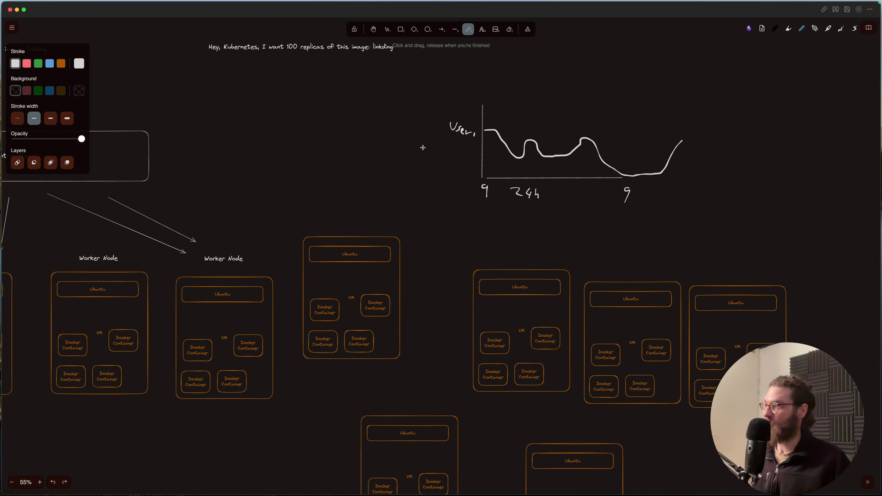
{"action": "left_click", "coordinate": [388, 30]}
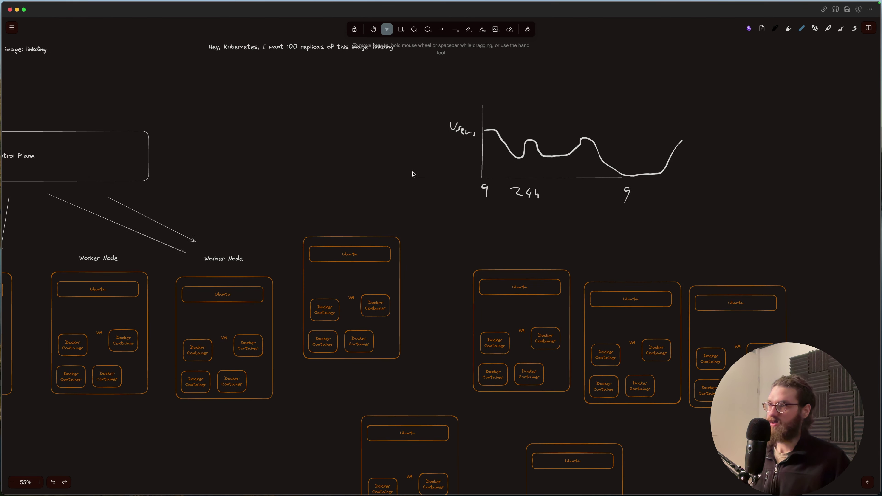
{"action": "scroll", "coordinate": [413, 173], "scroll_direction": "down", "scroll_amount": 15}
{"action": "scroll", "coordinate": [413, 173], "scroll_direction": "up", "scroll_amount": 17}
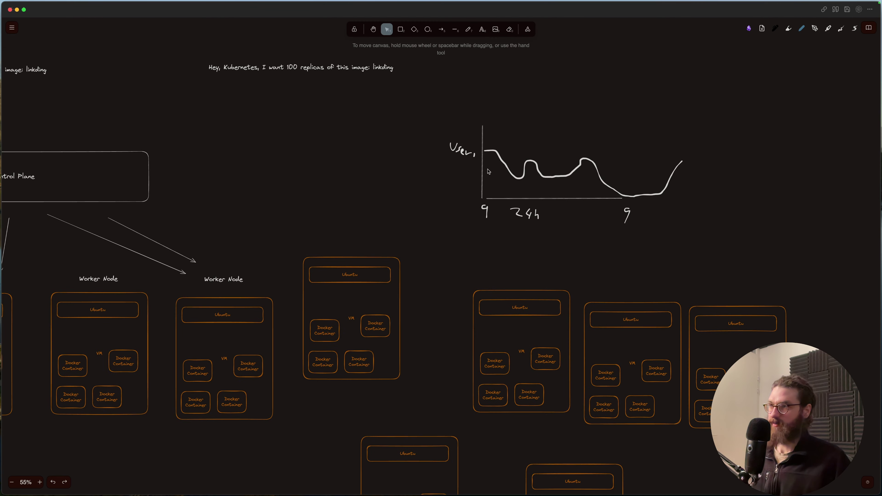
{"action": "scroll", "coordinate": [448, 248], "scroll_direction": "down", "scroll_amount": 3}
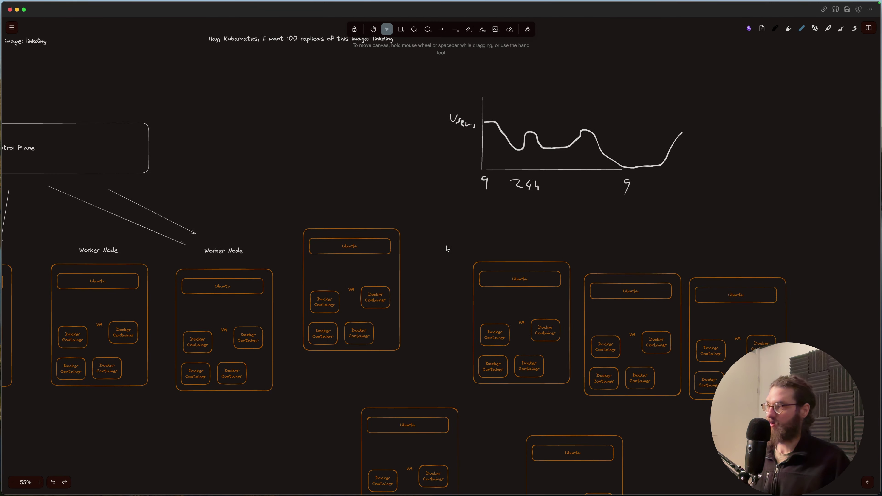
{"action": "scroll", "coordinate": [447, 248], "scroll_direction": "down", "scroll_amount": 3}
{"action": "scroll", "coordinate": [447, 248], "scroll_direction": "left", "scroll_amount": 4}
{"action": "scroll", "coordinate": [447, 248], "scroll_direction": "left", "scroll_amount": 16}
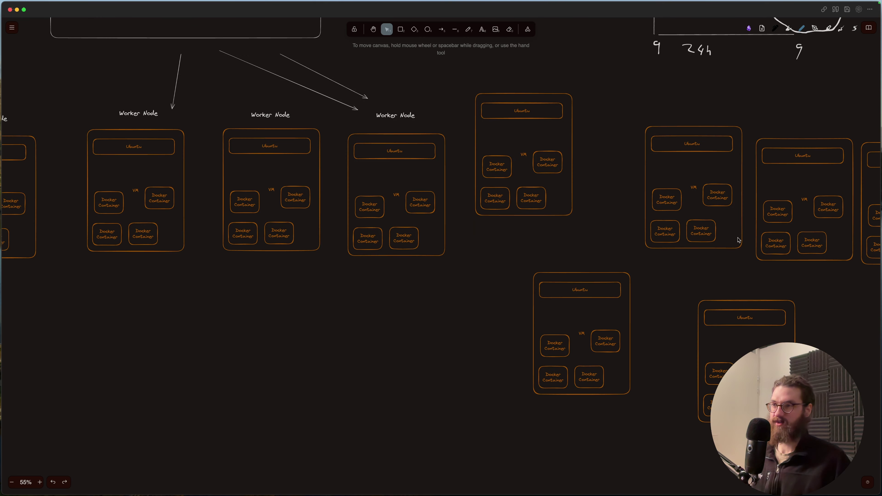
- Delete the bottom-right, lower-left, upper-middle and right-hand surplus VM groups
{"action": "left_click_drag", "start_coordinate": [677, 291], "coordinate": [842, 438]}
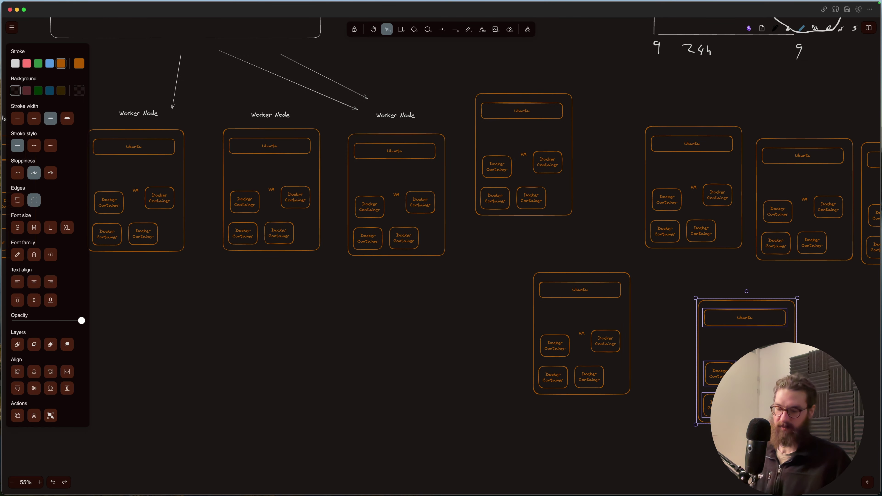
{"action": "scroll", "coordinate": [441, 222], "scroll_direction": "right", "scroll_amount": 10}
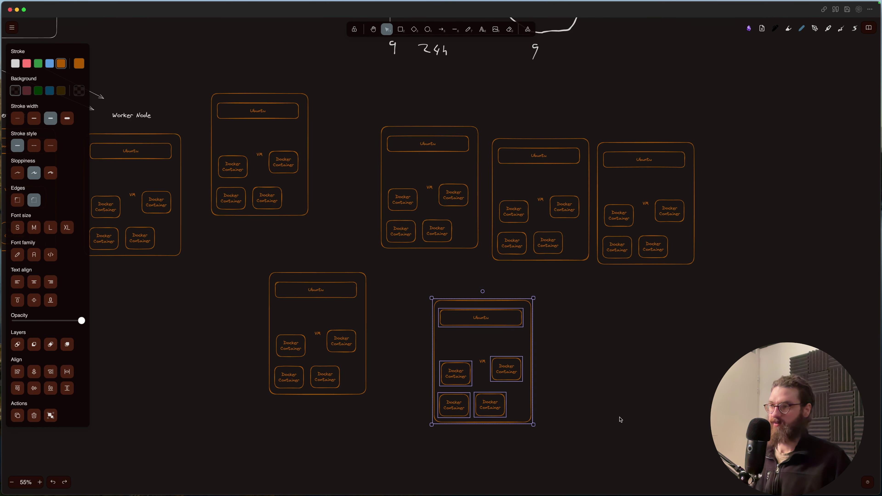
{"action": "scroll", "coordinate": [621, 420], "scroll_direction": "left", "scroll_amount": 8}
{"action": "key", "text": "Delete"}
{"action": "left_click_drag", "start_coordinate": [469, 267], "coordinate": [656, 427]}
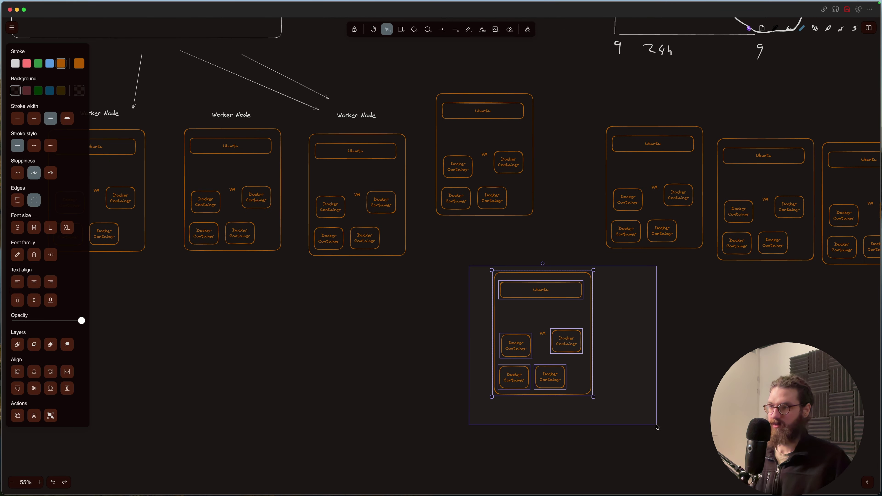
{"action": "key", "text": "Delete"}
{"action": "scroll", "coordinate": [628, 357], "scroll_direction": "up", "scroll_amount": 3}
{"action": "left_click_drag", "start_coordinate": [431, 168], "coordinate": [571, 349]}
{"action": "key", "text": "Delete"}
{"action": "left_click", "coordinate": [492, 194]}
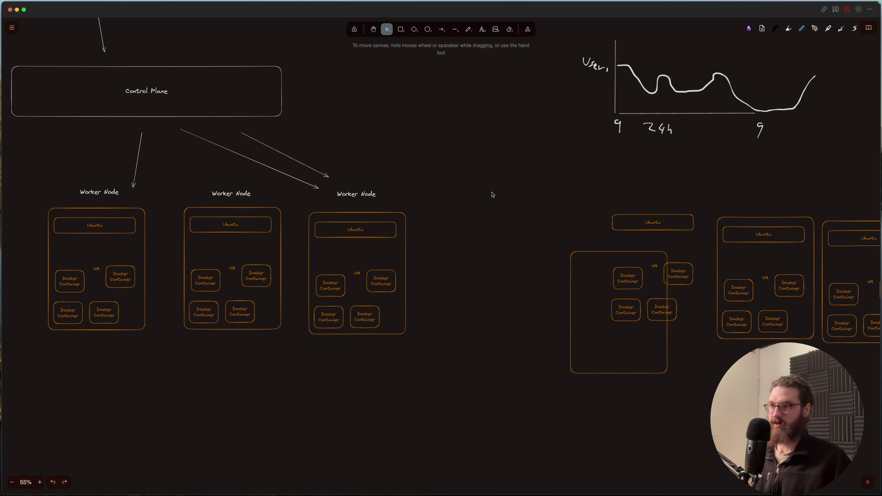
{"action": "left_click_drag", "start_coordinate": [491, 194], "coordinate": [835, 375]}
{"action": "key", "text": "Delete"}
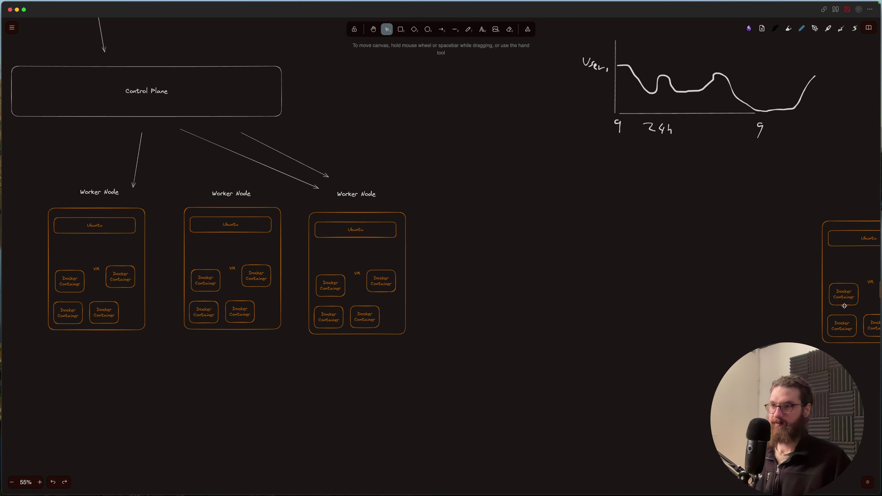
- Select the fourth Worker Node group in the row beneath the Control Plane
{"action": "left_click_drag", "start_coordinate": [786, 200], "coordinate": [863, 343]}
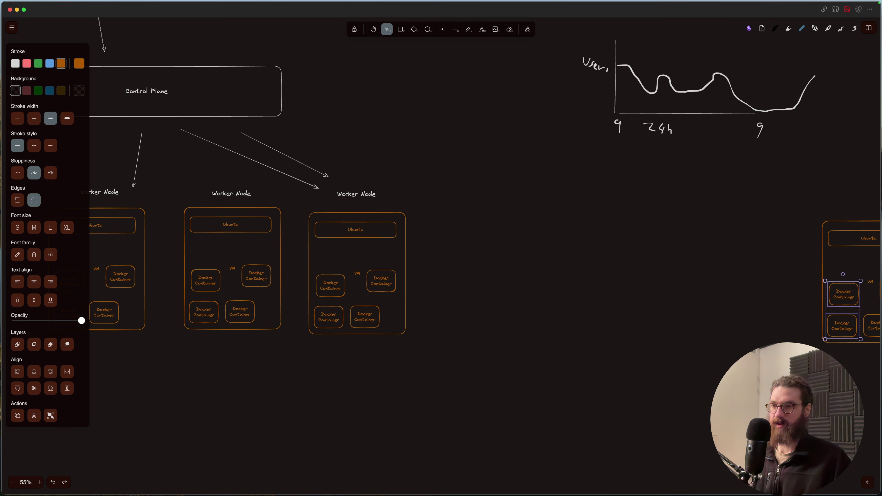
{"action": "scroll", "coordinate": [769, 327], "scroll_direction": "right", "scroll_amount": 5}
{"action": "left_click_drag", "start_coordinate": [646, 189], "coordinate": [812, 393]}
{"action": "key", "text": "Escape"}
{"action": "scroll", "coordinate": [441, 243], "scroll_direction": "left", "scroll_amount": 10}
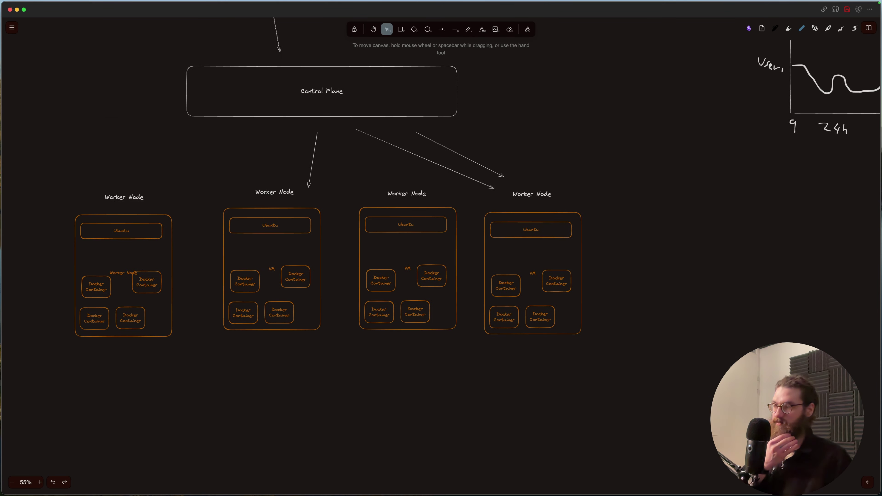
{"action": "scroll", "coordinate": [700, 355], "scroll_direction": "right", "scroll_amount": 2}
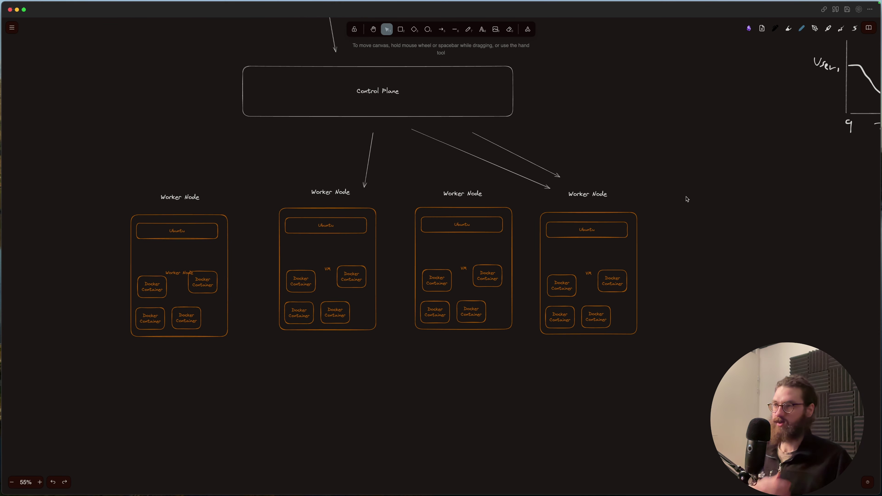
{"action": "left_click_drag", "start_coordinate": [688, 215], "coordinate": [521, 250]}
{"action": "left_click_drag", "start_coordinate": [520, 203], "coordinate": [672, 363]}
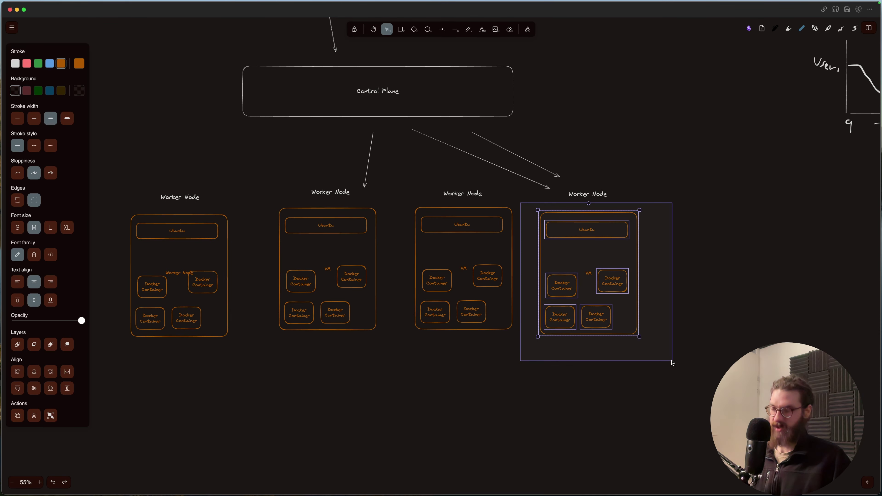
- Paste a copy of the fourth worker node group and line it up beside it
{"action": "double_click", "coordinate": [671, 362]}
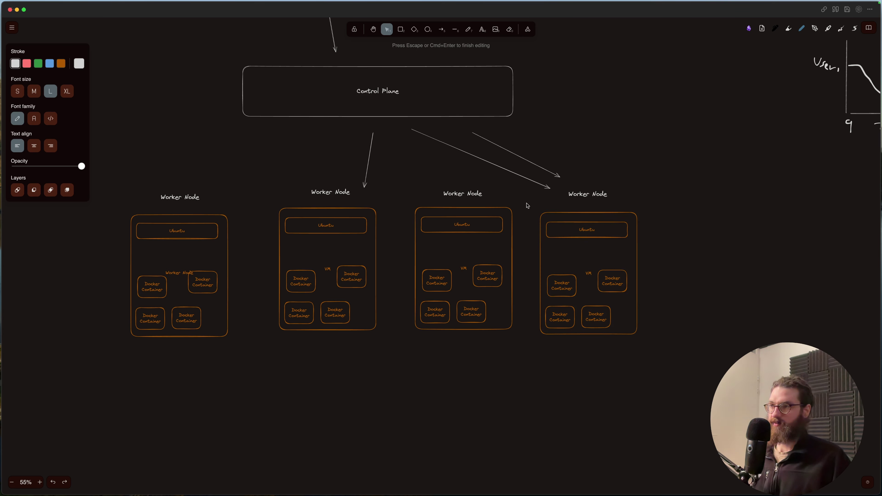
{"action": "left_click_drag", "start_coordinate": [526, 204], "coordinate": [683, 361]}
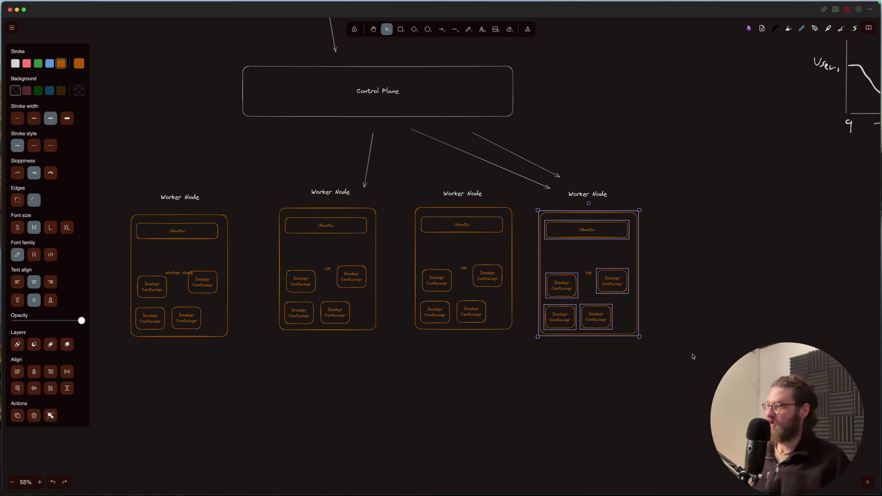
{"action": "scroll", "coordinate": [696, 357], "scroll_direction": "right", "scroll_amount": 5}
{"action": "left_click", "coordinate": [644, 278]}
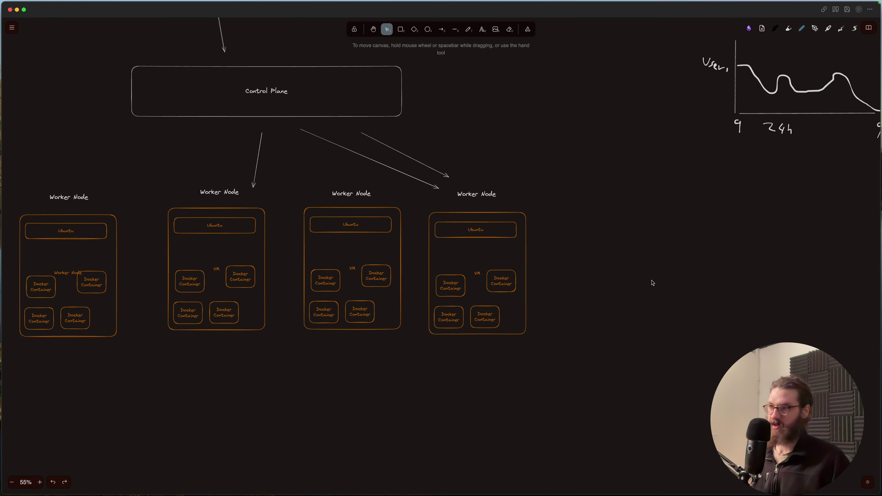
{"action": "key", "text": "super+v"}
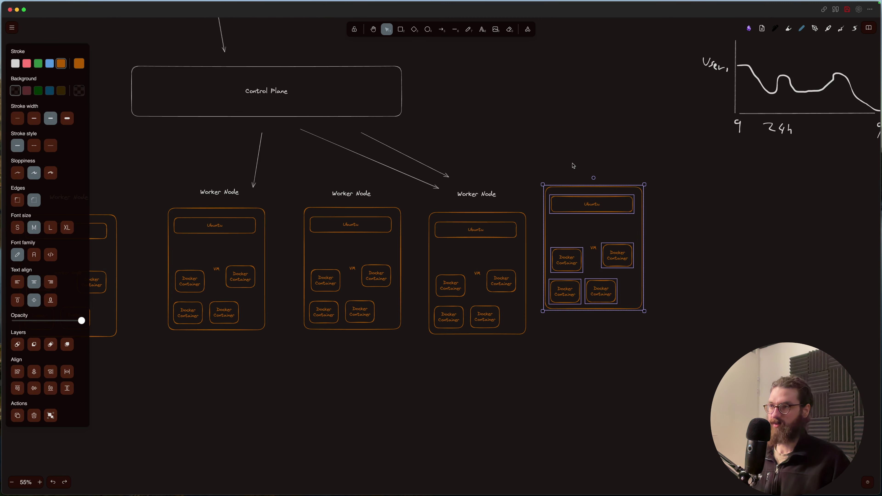
{"action": "left_click_drag", "start_coordinate": [572, 187], "coordinate": [574, 214]}
{"action": "left_click", "coordinate": [698, 248]}
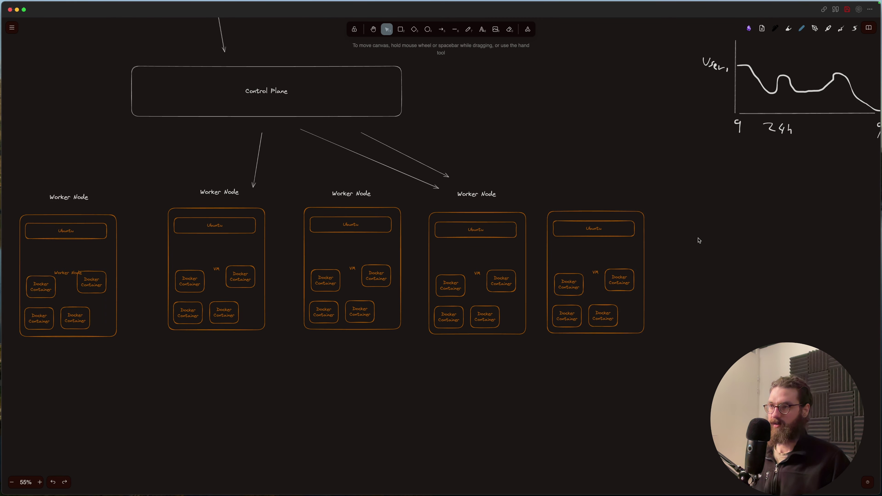
- Paste second and third worker node copies and move them into the row
{"action": "key", "text": "super+v"}
{"action": "left_click_drag", "start_coordinate": [698, 172], "coordinate": [734, 211]}
{"action": "scroll", "coordinate": [769, 221], "scroll_direction": "right", "scroll_amount": 3}
{"action": "left_click", "coordinate": [769, 221]}
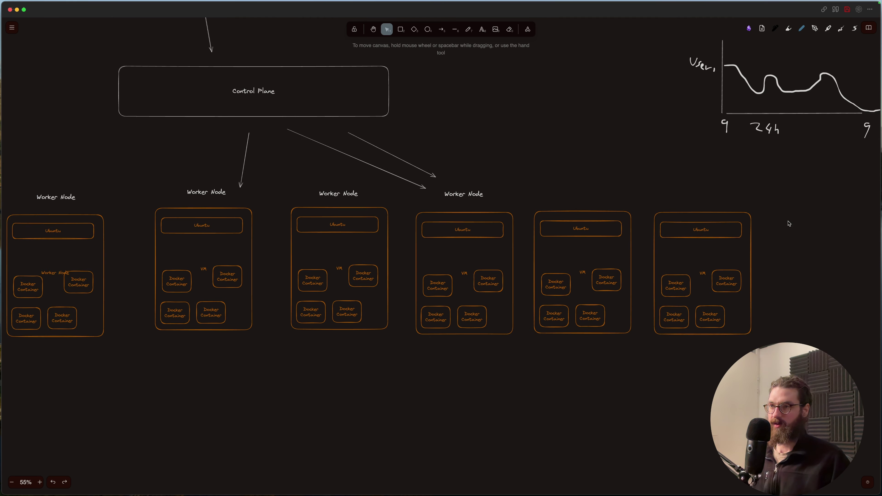
{"action": "key", "text": "super+v"}
{"action": "scroll", "coordinate": [809, 181], "scroll_direction": "right", "scroll_amount": 15}
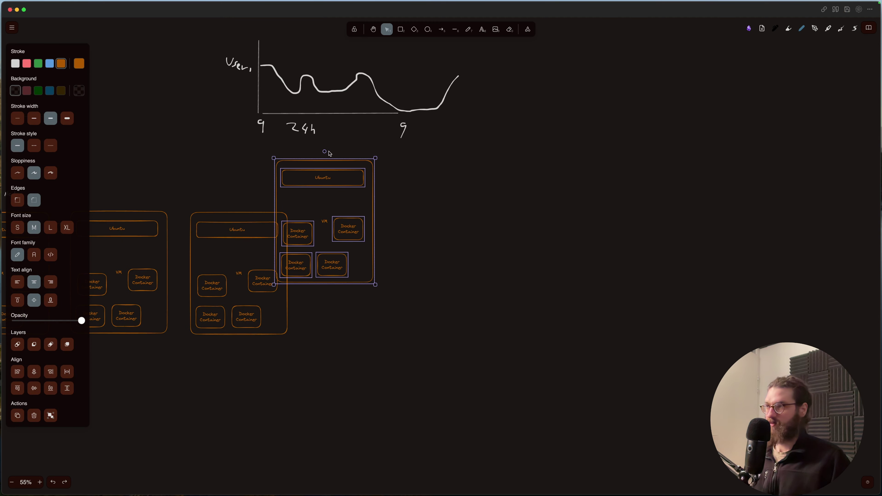
{"action": "left_click_drag", "start_coordinate": [353, 158], "coordinate": [391, 214]}
- Delete the two rightmost worker node copies
{"action": "left_click", "coordinate": [481, 239]}
{"action": "scroll", "coordinate": [479, 240], "scroll_direction": "left", "scroll_amount": 9}
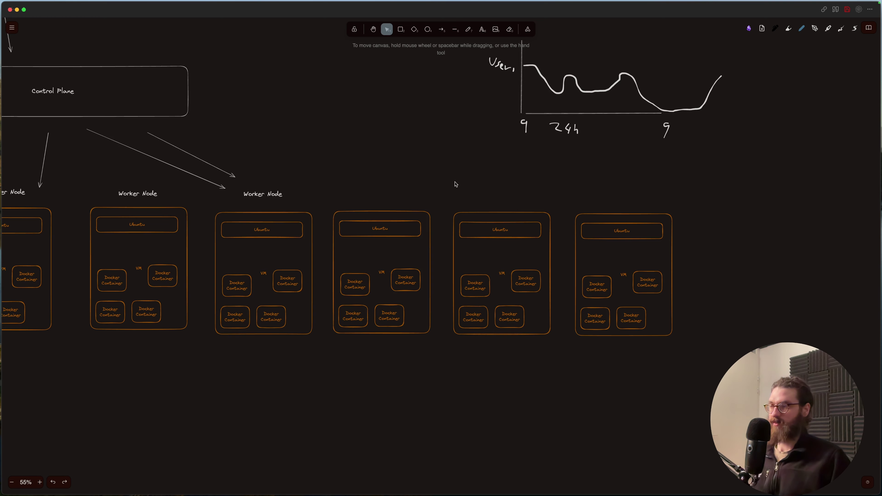
{"action": "left_click_drag", "start_coordinate": [424, 179], "coordinate": [683, 365]}
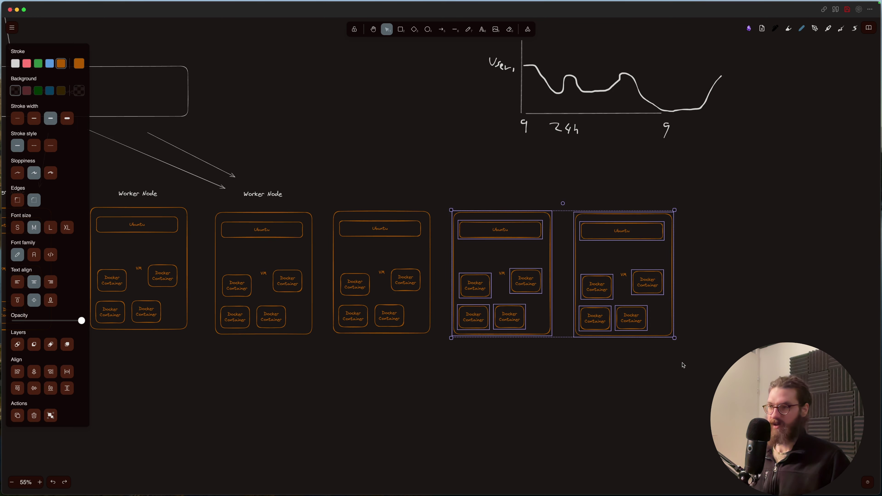
{"action": "key", "text": "Delete"}
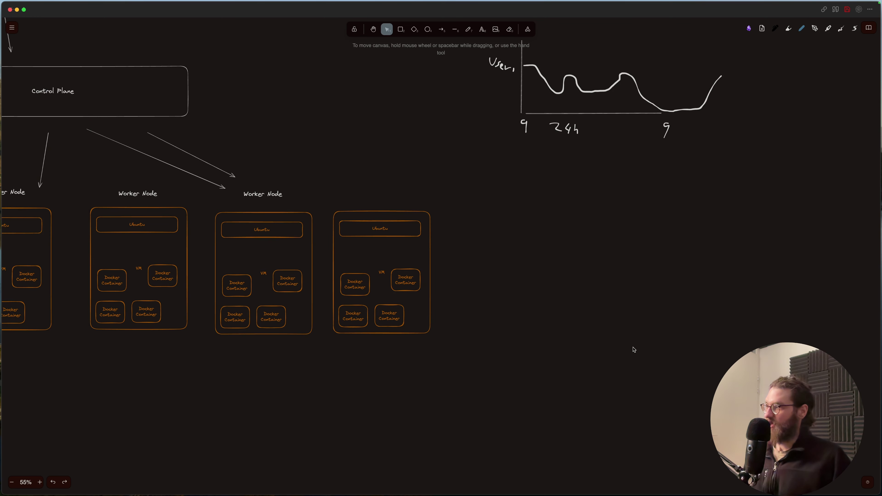
{"action": "scroll", "coordinate": [633, 349], "scroll_direction": "left", "scroll_amount": 1}
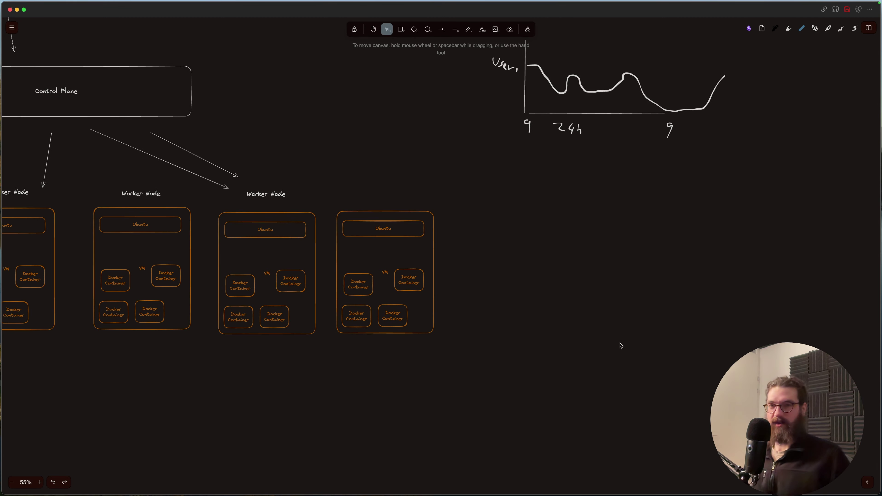
{"action": "scroll", "coordinate": [628, 346], "scroll_direction": "left", "scroll_amount": 10}
{"action": "scroll", "coordinate": [611, 344], "scroll_direction": "right", "scroll_amount": 5}
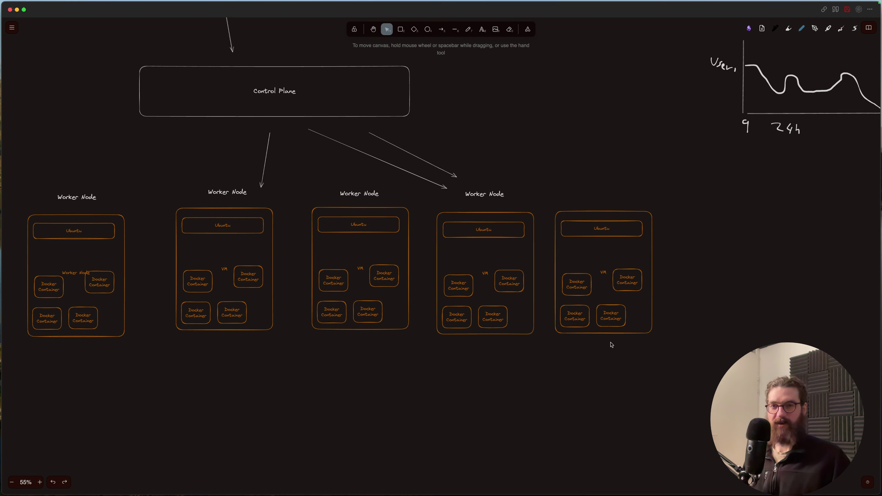
{"action": "scroll", "coordinate": [611, 345], "scroll_direction": "right", "scroll_amount": 6}
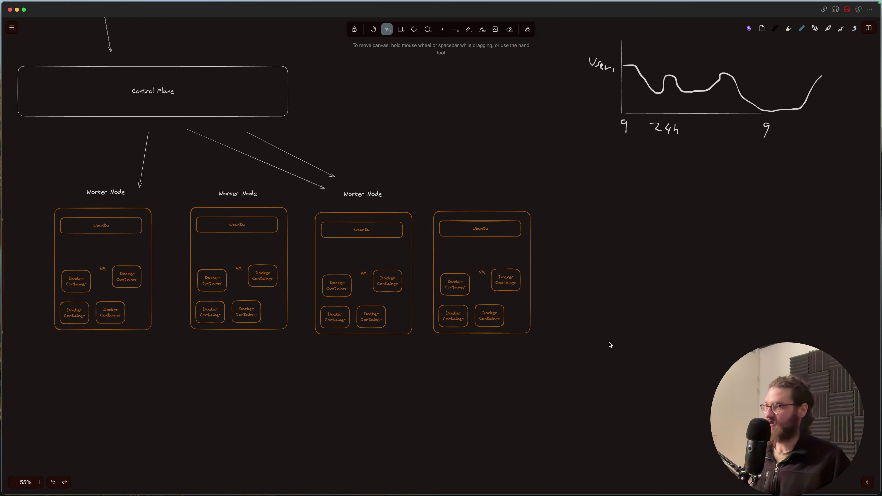
{"action": "scroll", "coordinate": [605, 345], "scroll_direction": "right", "scroll_amount": 1}
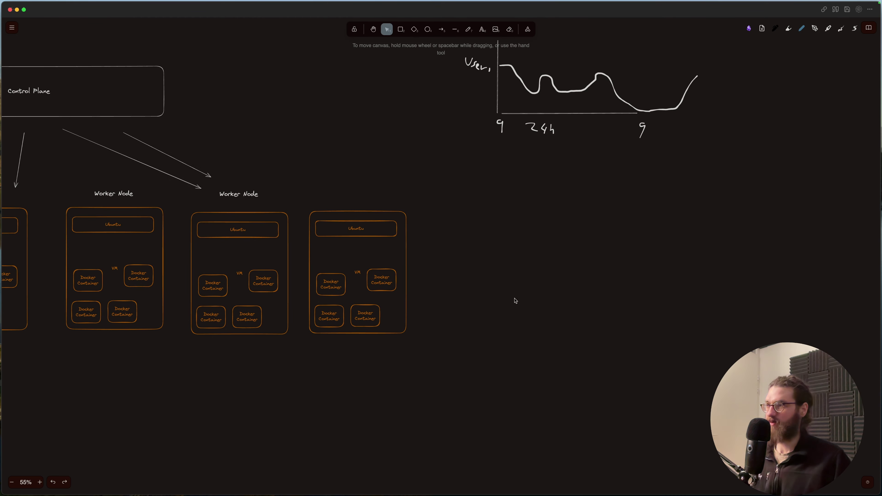
{"action": "scroll", "coordinate": [497, 274], "scroll_direction": "right", "scroll_amount": 5}
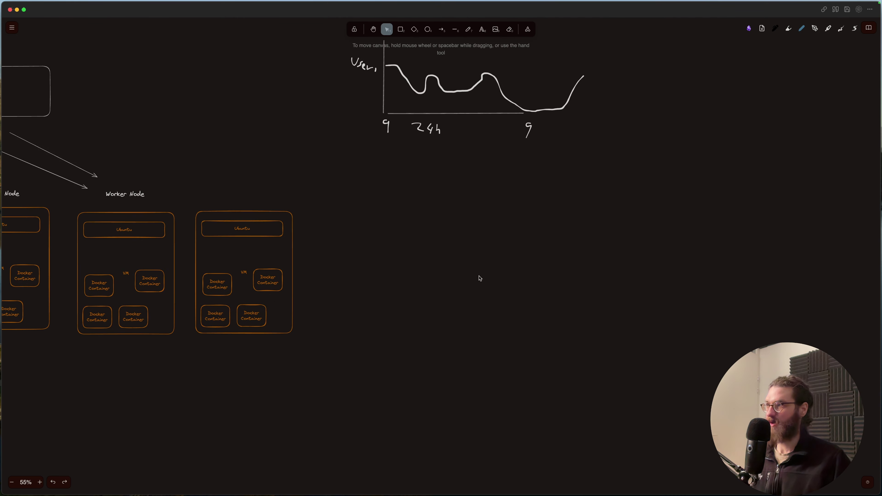
{"action": "scroll", "coordinate": [478, 278], "scroll_direction": "up", "scroll_amount": 7}
{"action": "scroll", "coordinate": [354, 268], "scroll_direction": "left", "scroll_amount": 3}
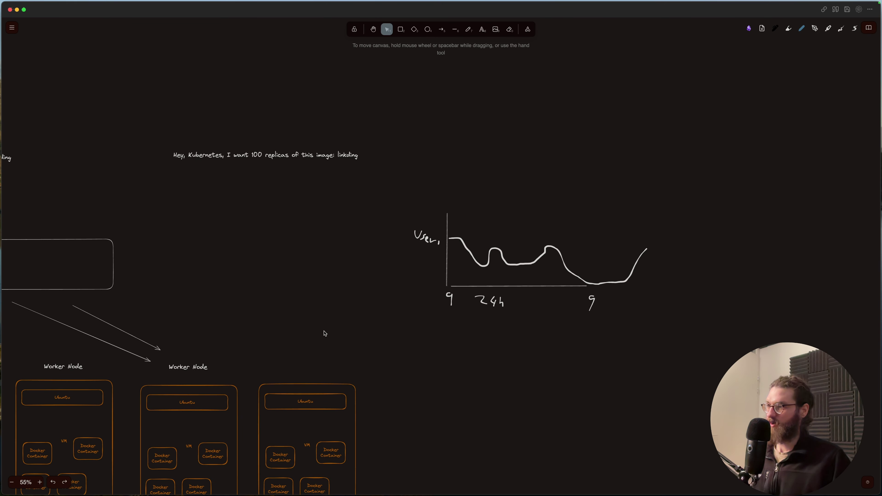
{"action": "scroll", "coordinate": [403, 335], "scroll_direction": "right", "scroll_amount": 3}
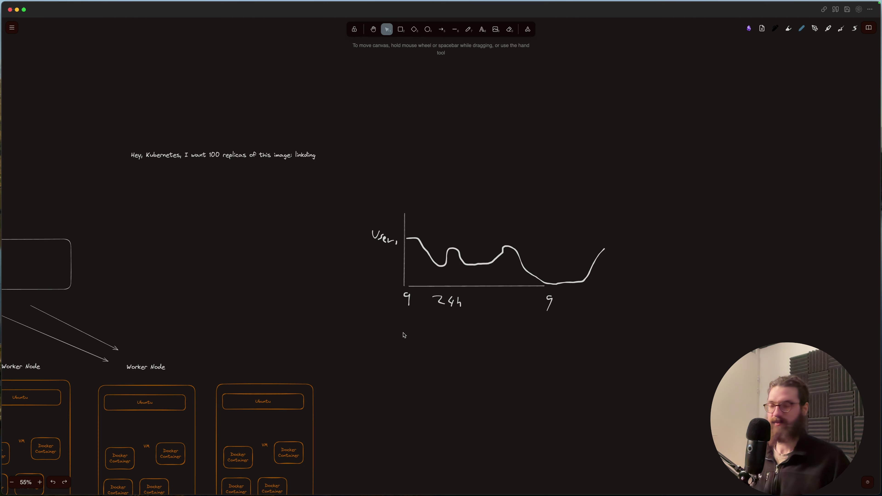
{"action": "scroll", "coordinate": [402, 340], "scroll_direction": "down", "scroll_amount": 3}
{"action": "scroll", "coordinate": [402, 348], "scroll_direction": "down", "scroll_amount": 2}
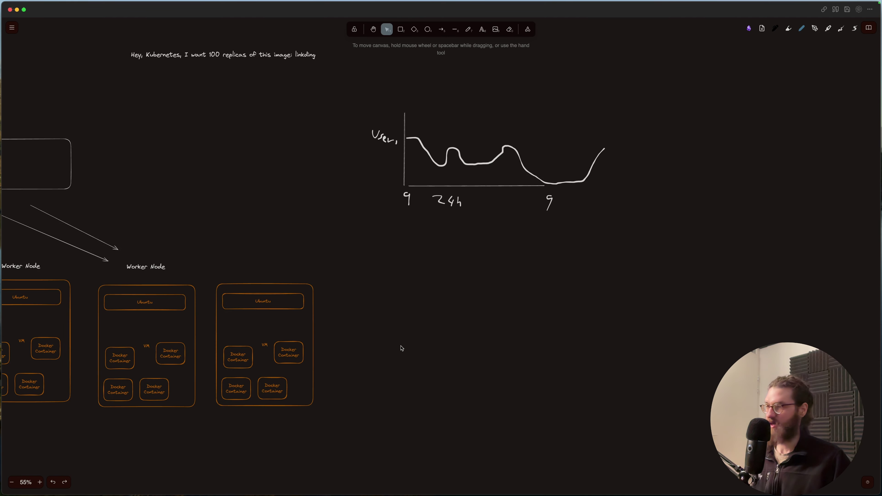
- Paste two worker node copies with Ctrl+V and align each with the row
{"action": "key", "text": "ctrl+v"}
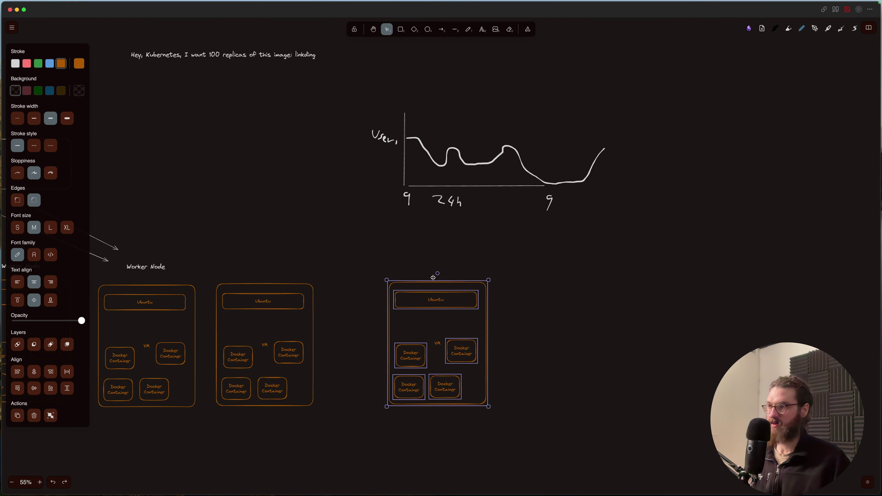
{"action": "left_click_drag", "start_coordinate": [429, 282], "coordinate": [393, 284]}
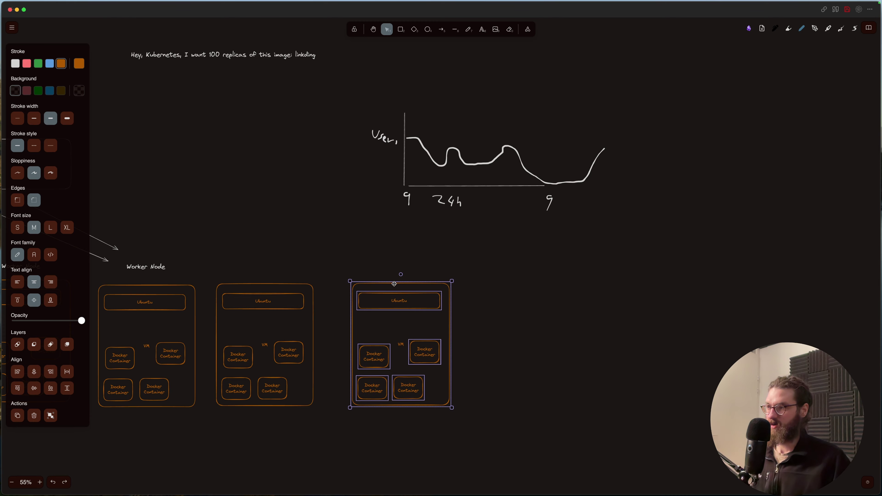
{"action": "left_click", "coordinate": [502, 306]}
{"action": "key", "text": "ctrl+v"}
{"action": "left_click_drag", "start_coordinate": [507, 247], "coordinate": [525, 282]}
{"action": "left_click", "coordinate": [591, 289]}
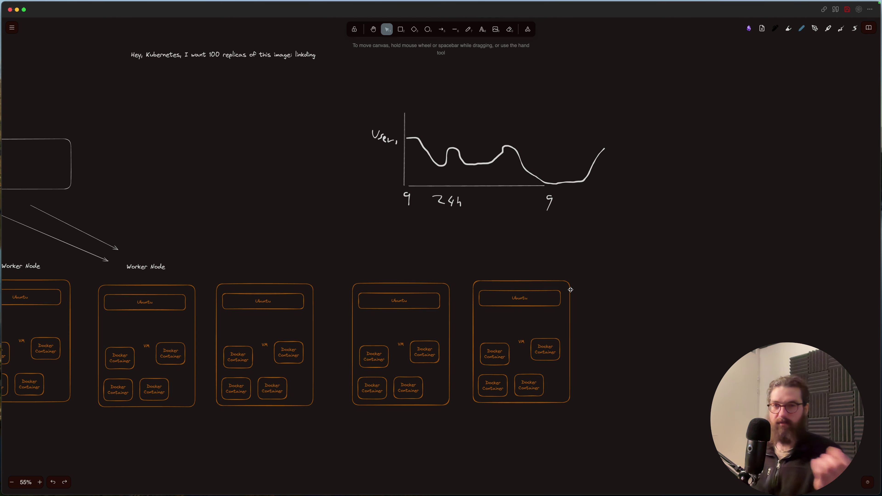
- Copy the rightmost worker node group and paste one more copy aligned at the row's end
{"action": "left_click", "coordinate": [564, 285]}
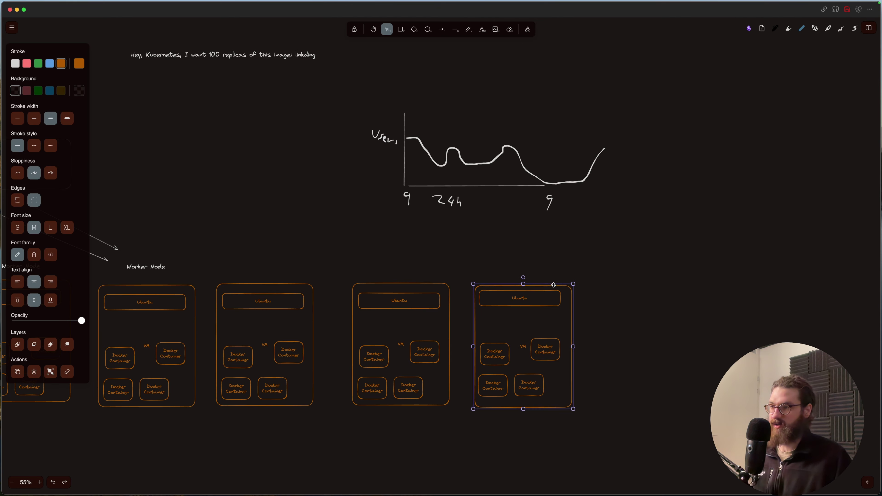
{"action": "left_click_drag", "start_coordinate": [467, 254], "coordinate": [615, 423]}
{"action": "key", "text": "ctrl+c"}
{"action": "left_click", "coordinate": [643, 402]}
{"action": "scroll", "coordinate": [639, 389], "scroll_direction": "down", "scroll_amount": 2}
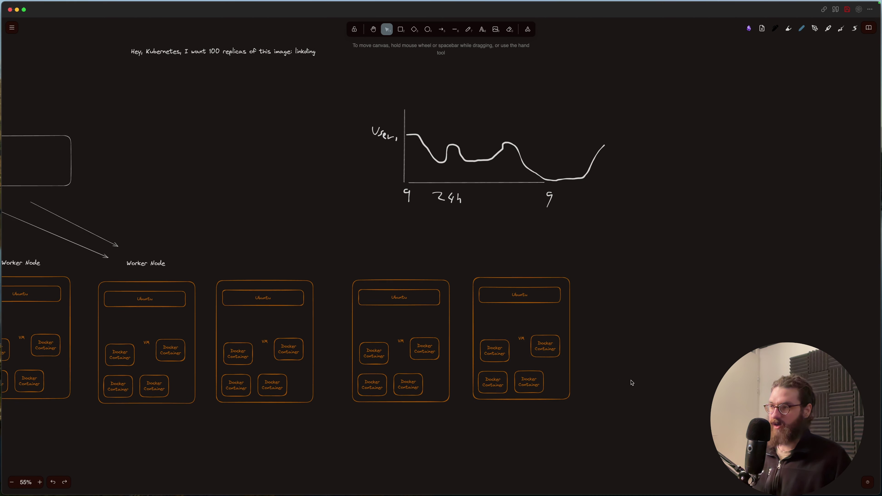
{"action": "key", "text": "ctrl+v"}
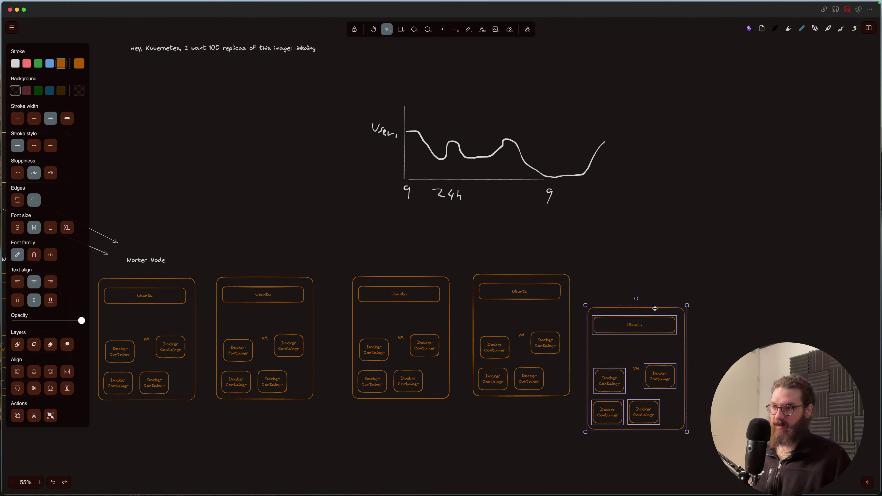
{"action": "left_click_drag", "start_coordinate": [654, 308], "coordinate": [655, 278]}
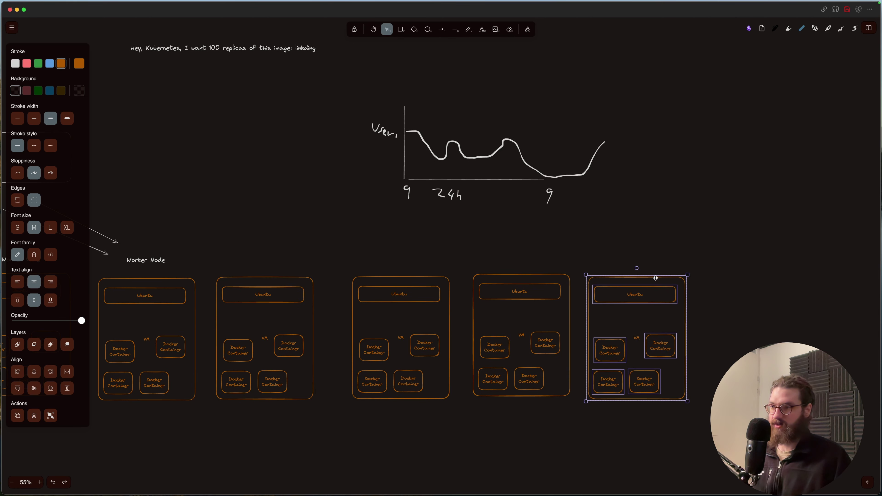
{"action": "left_click", "coordinate": [728, 309]}
- Pan across and up to view the YAML File, Control Plane and full worker-node row
{"action": "scroll", "coordinate": [727, 323], "scroll_direction": "left", "scroll_amount": 6}
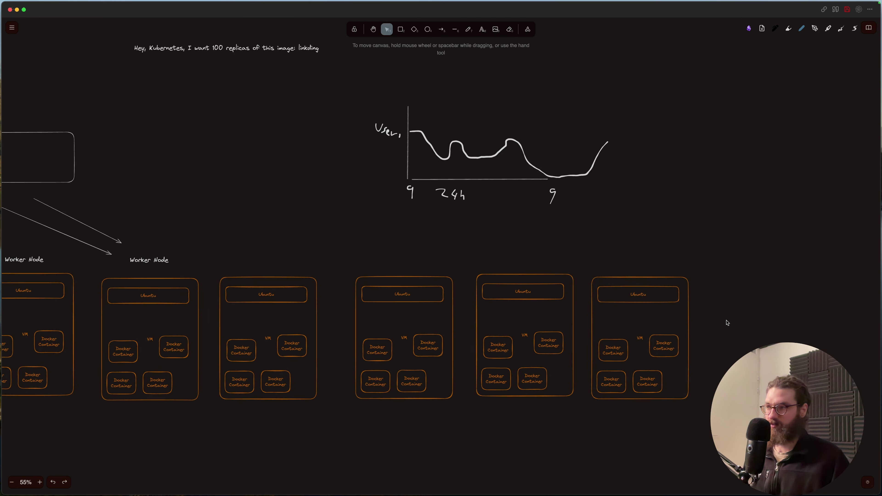
{"action": "scroll", "coordinate": [727, 323], "scroll_direction": "right", "scroll_amount": 2}
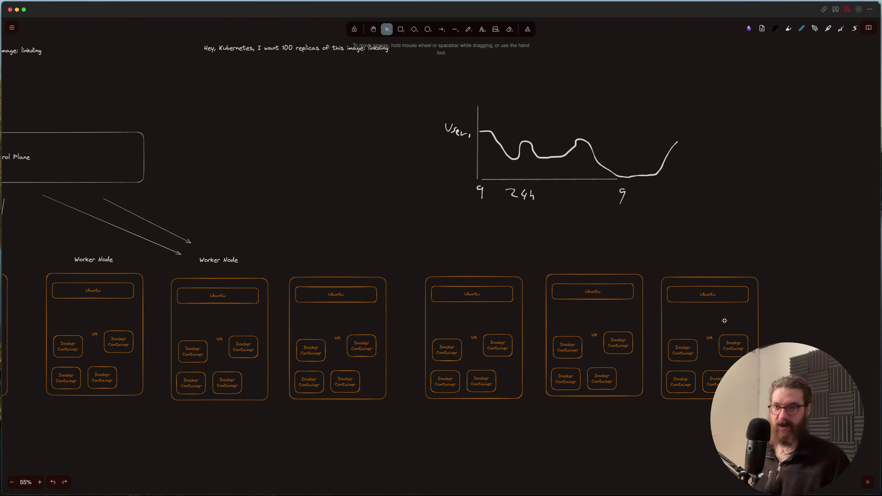
{"action": "scroll", "coordinate": [723, 320], "scroll_direction": "left", "scroll_amount": 1}
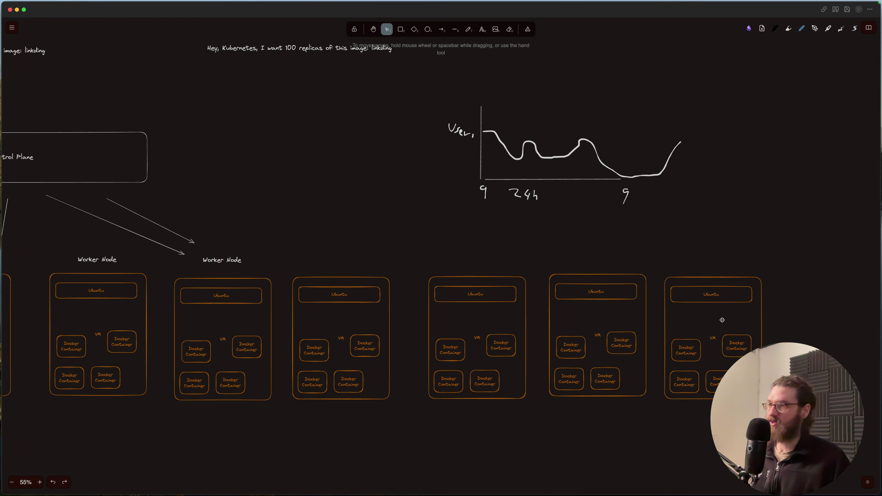
{"action": "scroll", "coordinate": [722, 320], "scroll_direction": "right", "scroll_amount": 2}
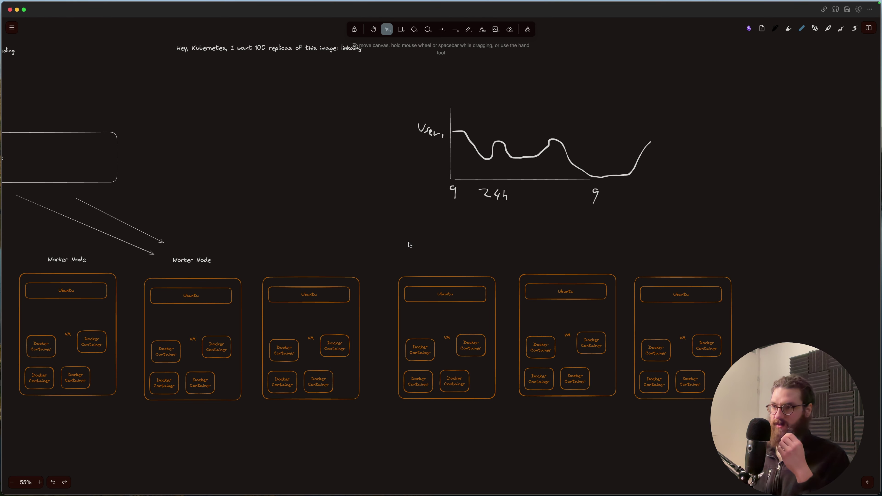
{"action": "scroll", "coordinate": [392, 253], "scroll_direction": "up", "scroll_amount": 5}
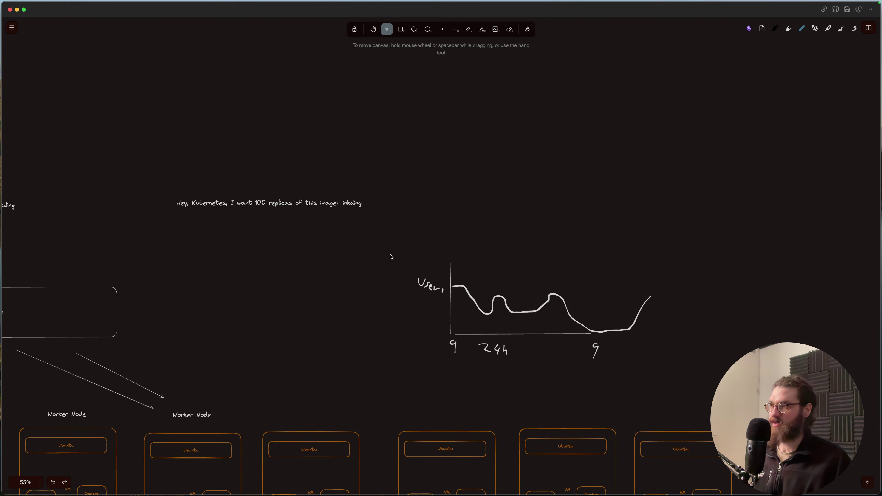
{"action": "scroll", "coordinate": [392, 255], "scroll_direction": "left", "scroll_amount": 8}
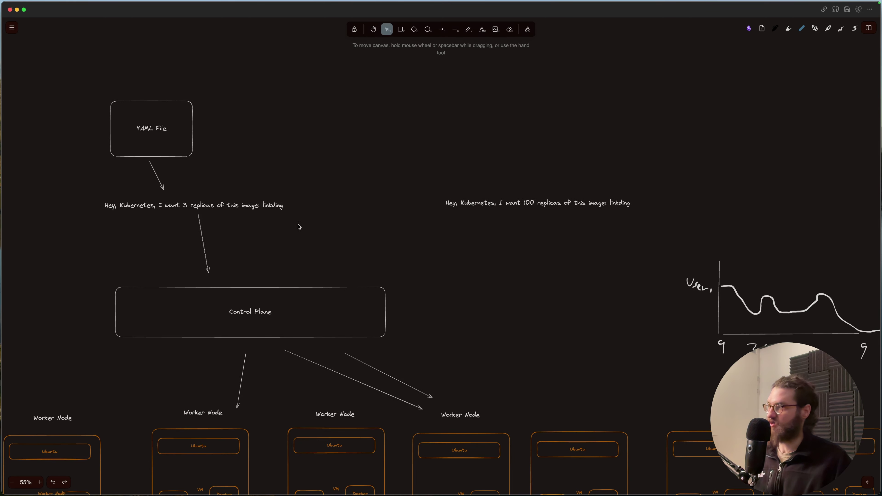
{"action": "scroll", "coordinate": [374, 241], "scroll_direction": "down", "scroll_amount": 6}
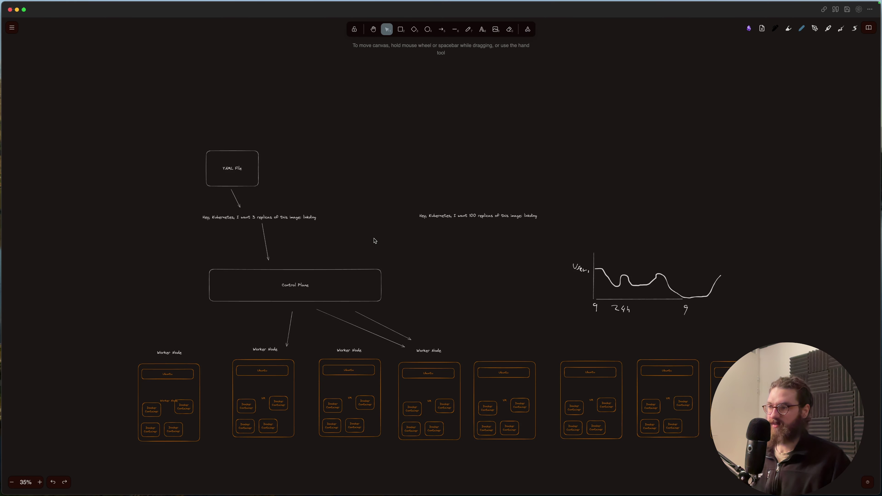
{"action": "scroll", "coordinate": [375, 240], "scroll_direction": "up", "scroll_amount": 2}
{"action": "scroll", "coordinate": [375, 241], "scroll_direction": "down", "scroll_amount": 2}
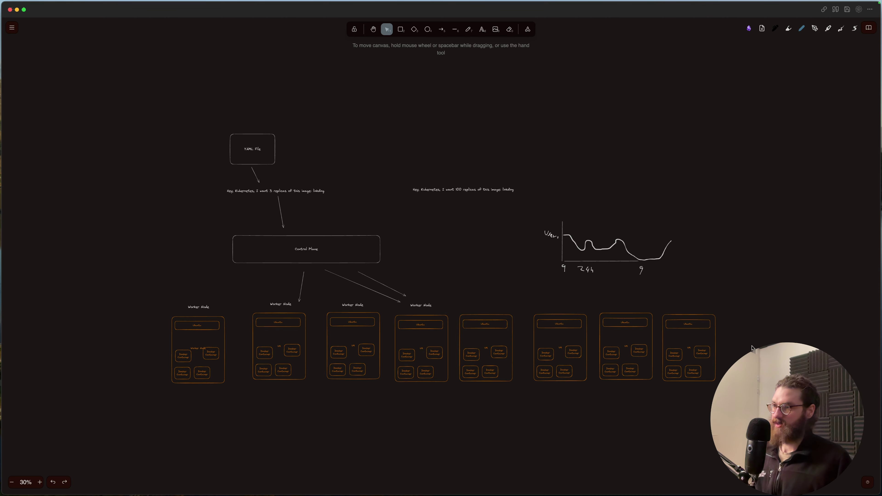
{"action": "scroll", "coordinate": [705, 345], "scroll_direction": "left", "scroll_amount": 10}
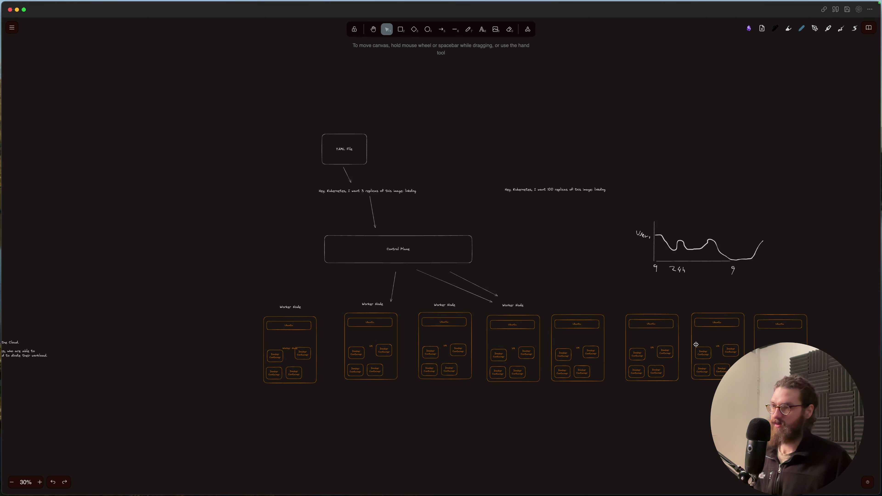
{"action": "scroll", "coordinate": [693, 345], "scroll_direction": "left", "scroll_amount": 7}
{"action": "scroll", "coordinate": [663, 351], "scroll_direction": "down", "scroll_amount": 5}
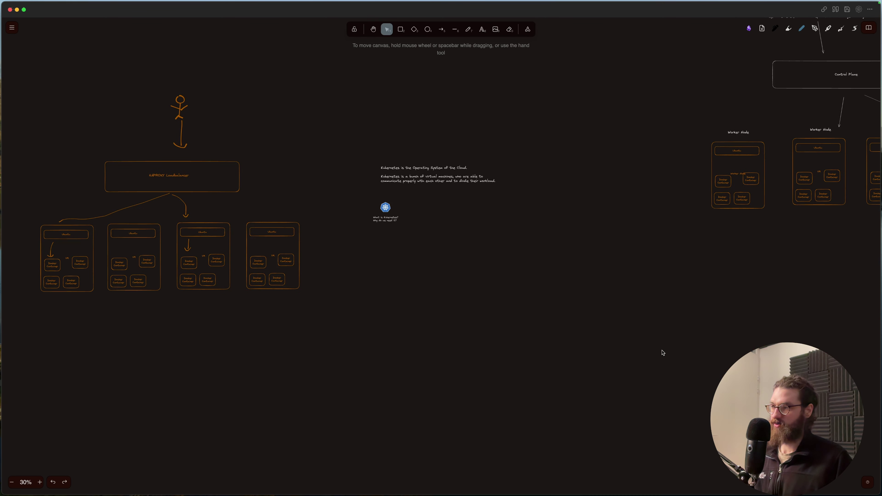
{"action": "scroll", "coordinate": [662, 351], "scroll_direction": "up", "scroll_amount": 5}
{"action": "scroll", "coordinate": [663, 351], "scroll_direction": "left", "scroll_amount": 5}
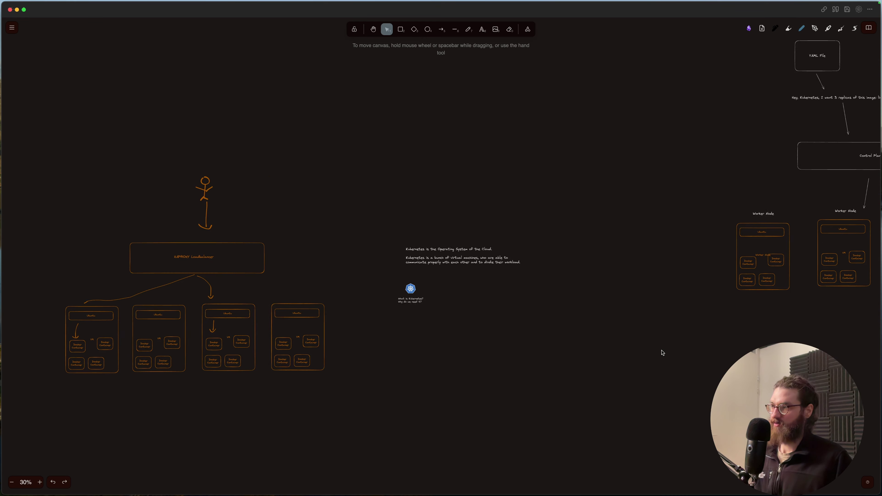
{"action": "scroll", "coordinate": [662, 352], "scroll_direction": "right", "scroll_amount": 13}
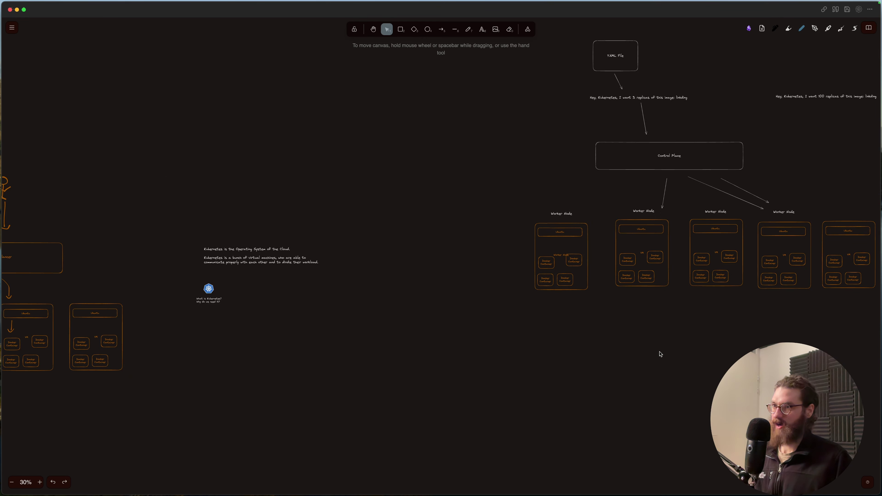
{"action": "scroll", "coordinate": [661, 354], "scroll_direction": "right", "scroll_amount": 2}
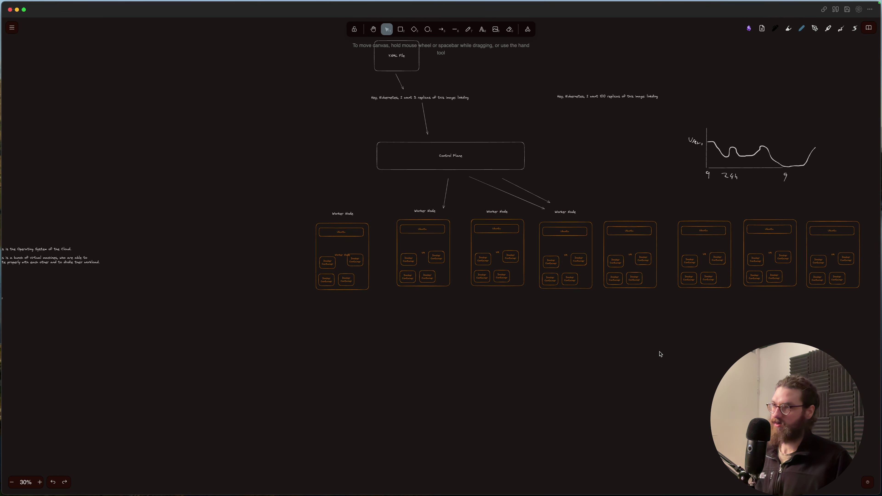
{"action": "scroll", "coordinate": [660, 354], "scroll_direction": "up", "scroll_amount": 2}
{"action": "scroll", "coordinate": [660, 354], "scroll_direction": "right", "scroll_amount": 2}
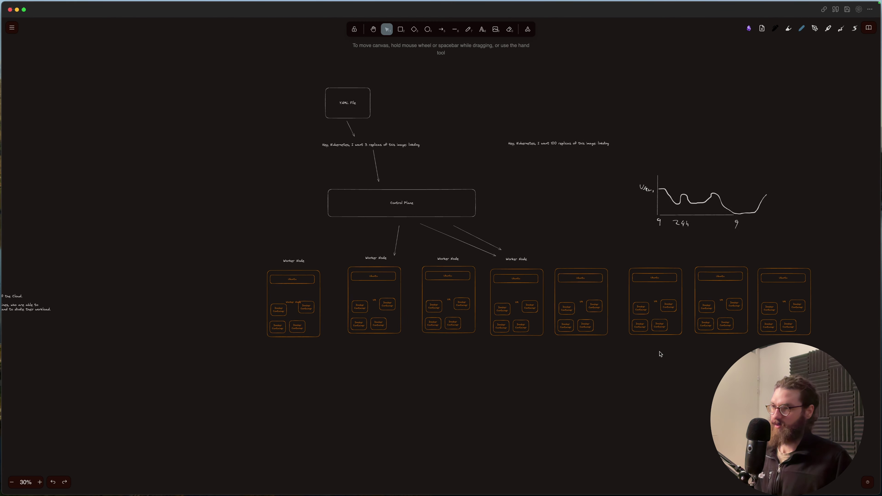
{"action": "scroll", "coordinate": [659, 354], "scroll_direction": "up", "scroll_amount": 1}
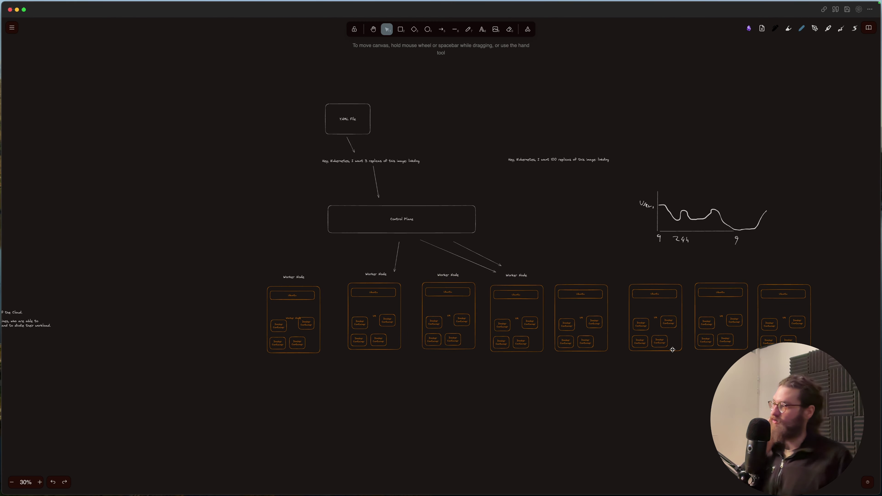
{"action": "left_click", "coordinate": [448, 225]}
{"action": "left_click", "coordinate": [512, 226]}
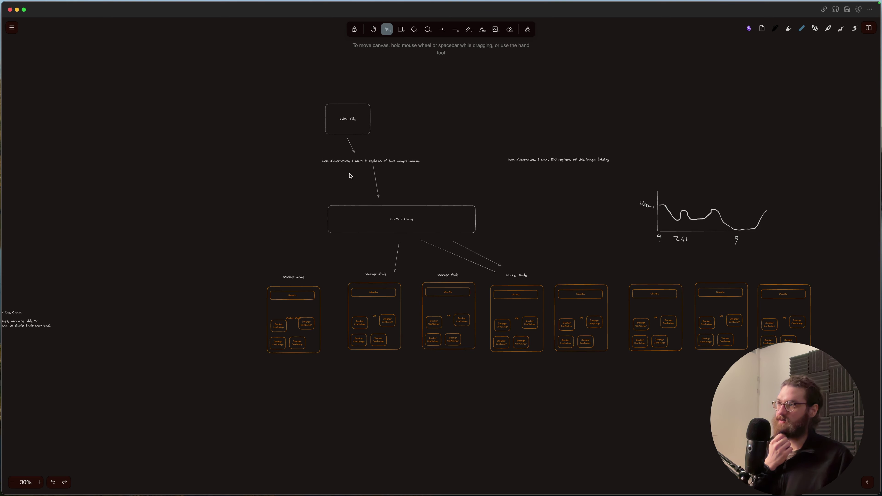
{"action": "scroll", "coordinate": [362, 231], "scroll_direction": "down", "scroll_amount": 1}
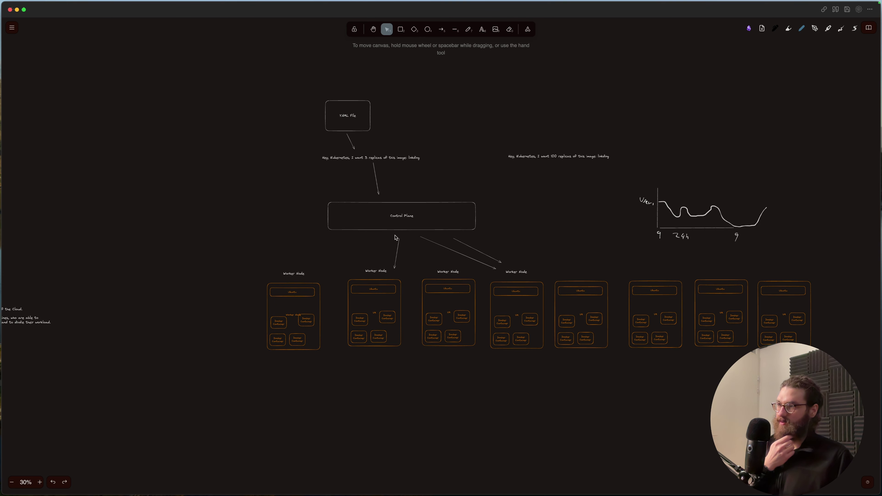
{"action": "left_click", "coordinate": [357, 228]}
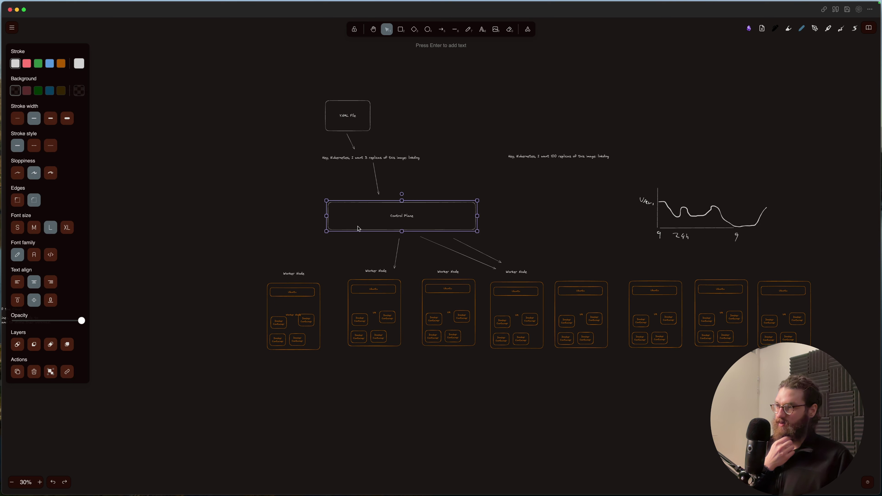
{"action": "left_click", "coordinate": [332, 245]}
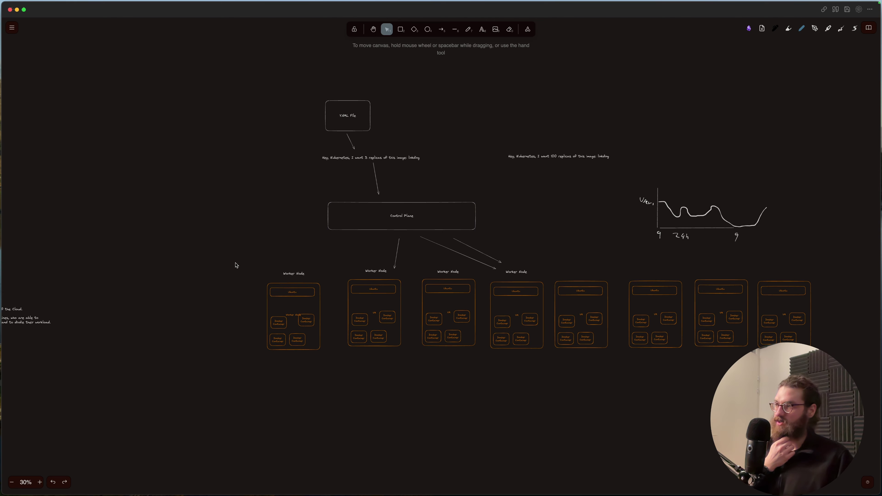
{"action": "left_click_drag", "start_coordinate": [243, 255], "coordinate": [340, 362]}
{"action": "left_click", "coordinate": [341, 363]}
{"action": "scroll", "coordinate": [224, 264], "scroll_direction": "down", "scroll_amount": 2}
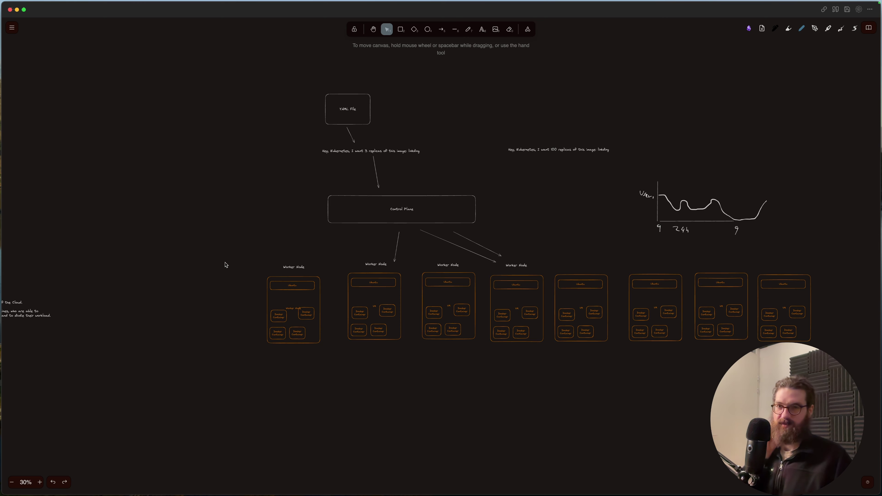
{"action": "scroll", "coordinate": [226, 265], "scroll_direction": "up", "scroll_amount": 1}
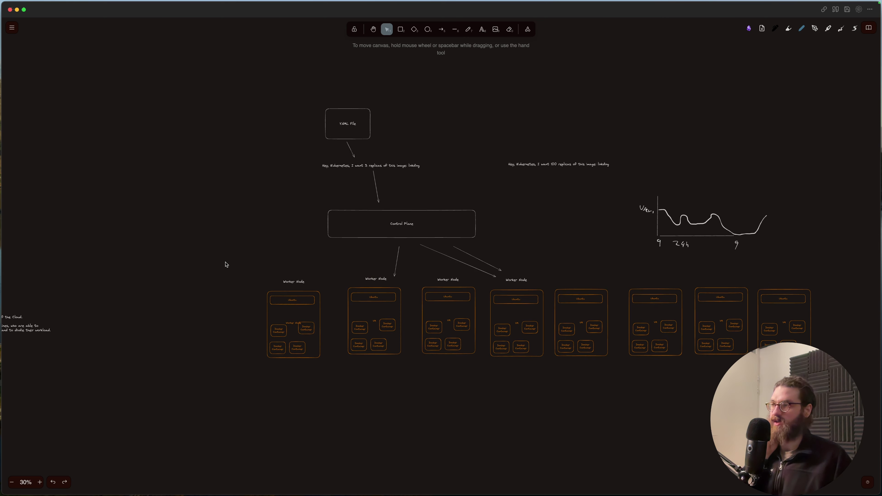